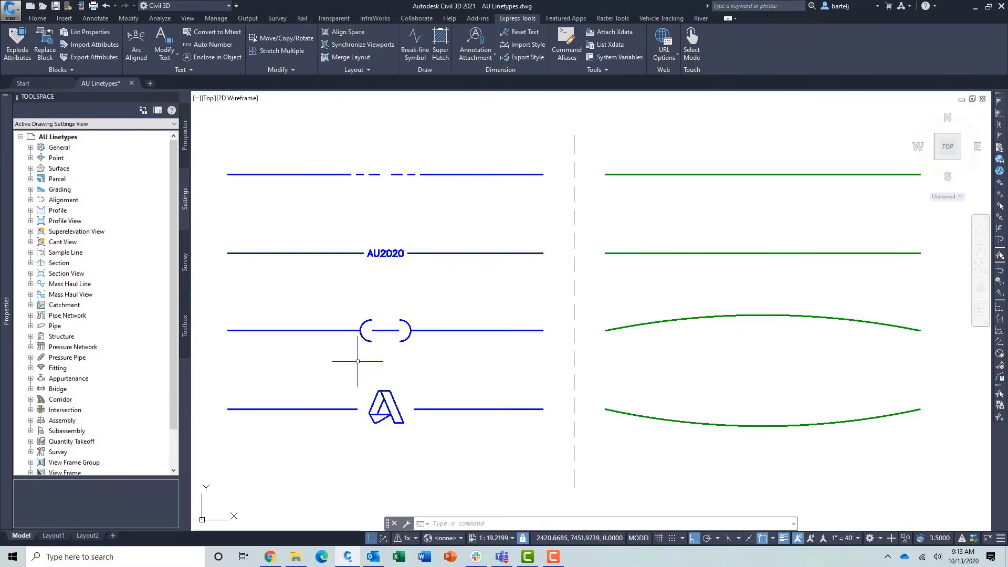
# Start Make Linetype and save the linetype file as AU Linetypes1.lin in the AU2020 folder.
pyautogui.click(606, 68)
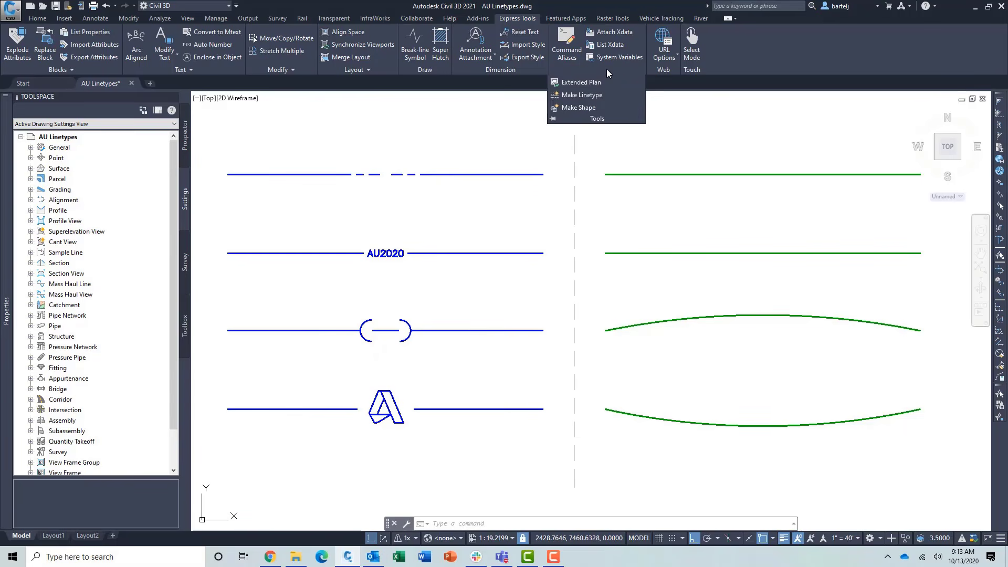
pyautogui.click(598, 96)
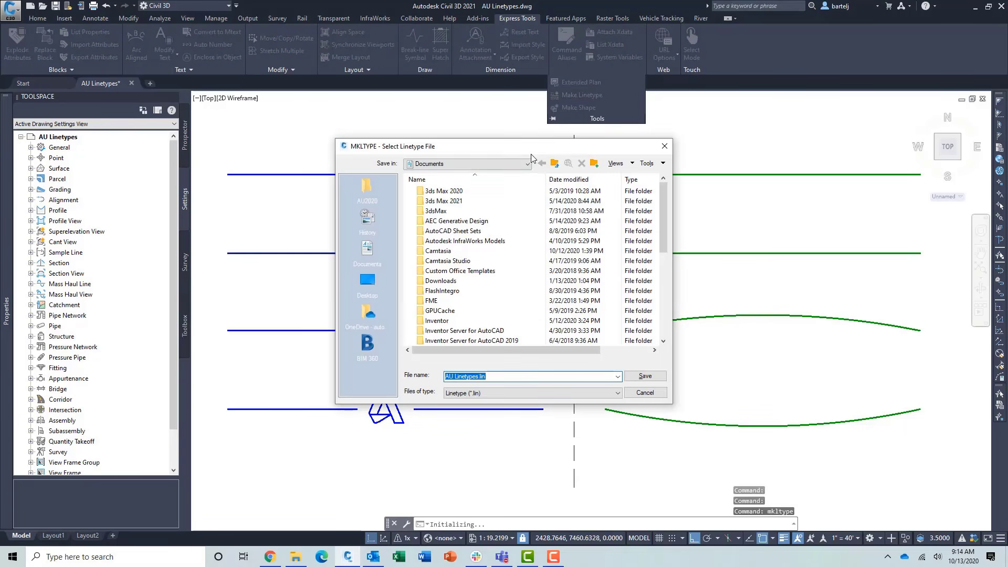
pyautogui.click(367, 196)
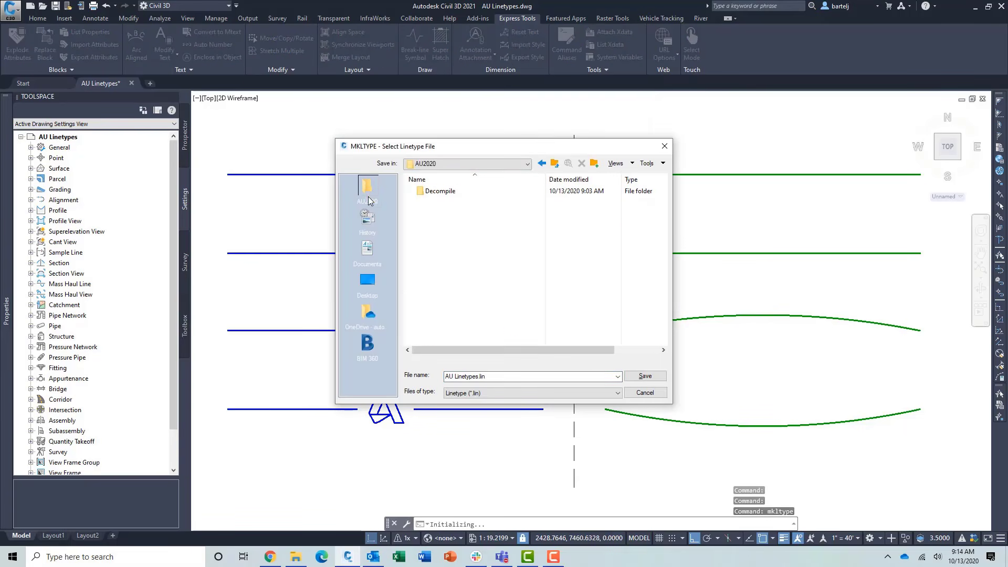
pyautogui.click(477, 377)
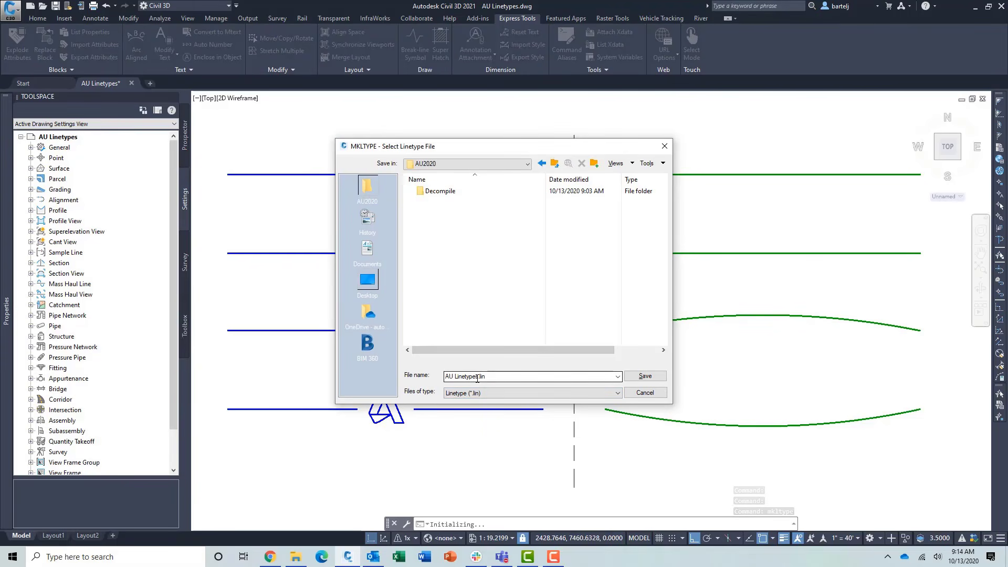
pyautogui.hotkey('ctrl', 'a')
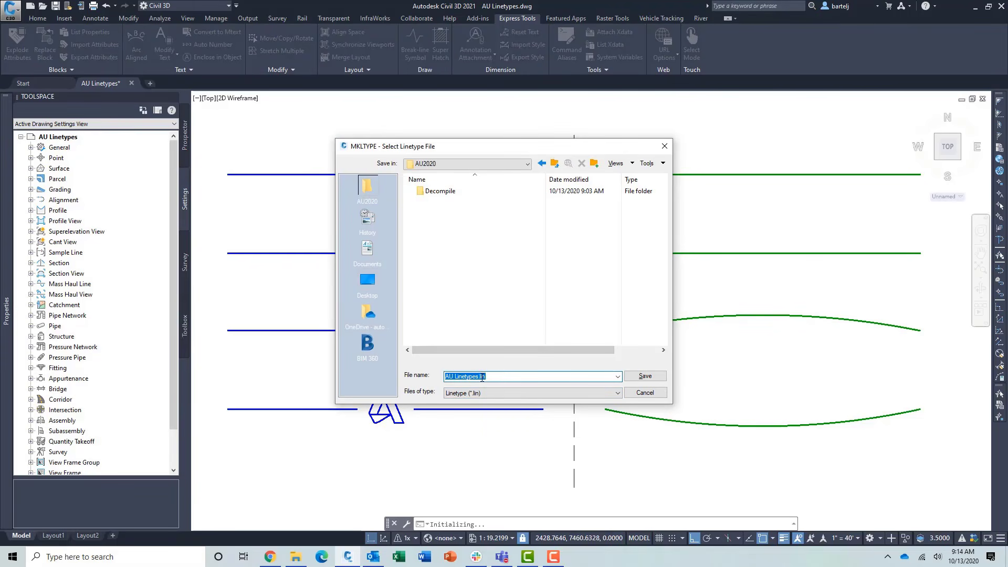
pyautogui.click(479, 376)
pyautogui.write('1')
pyautogui.click(645, 377)
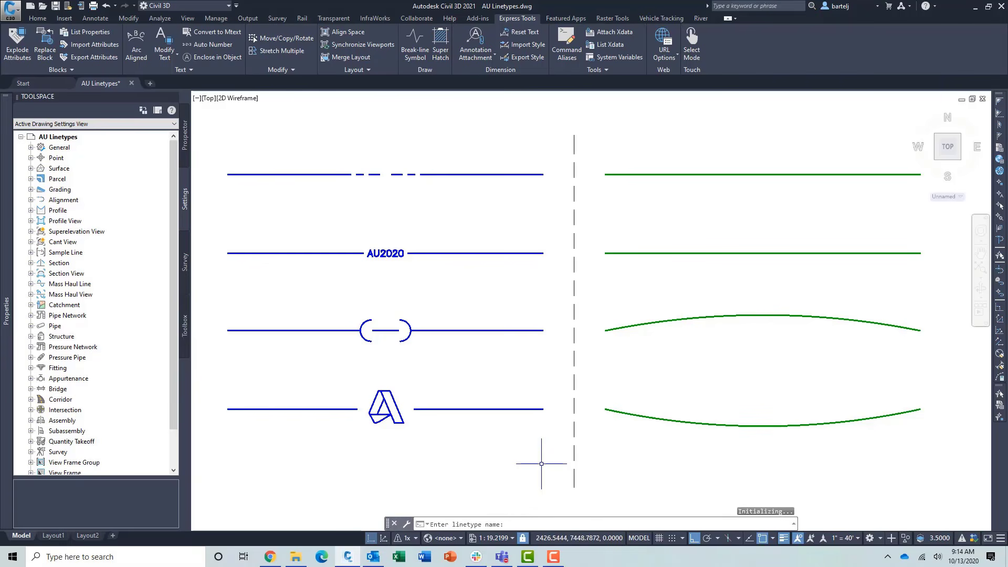
# Name the new linetype AU-SkipDash and give it the description Boundaries.
pyautogui.write('AU')
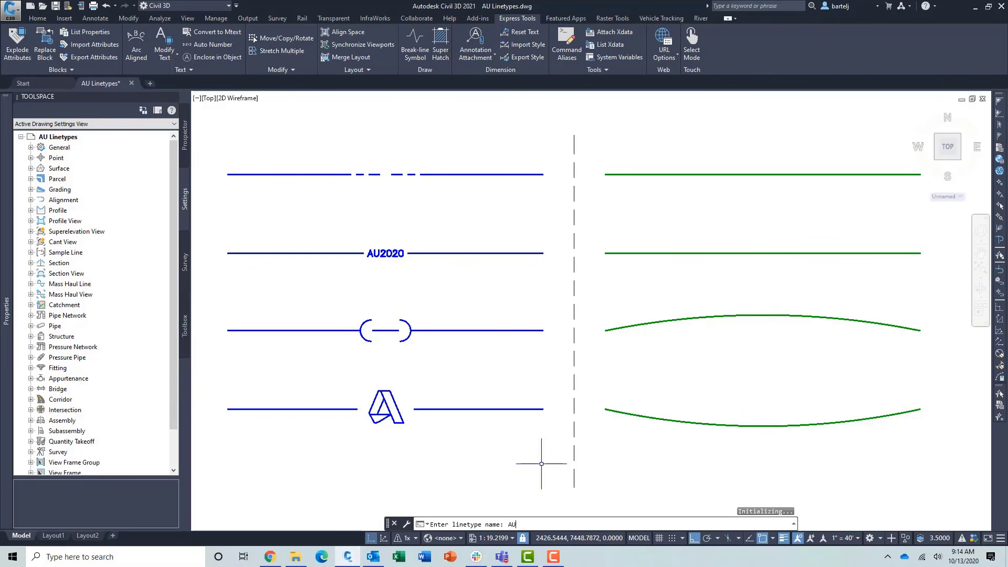
pyautogui.write('-Sk')
pyautogui.press('BackSpace')
pyautogui.press('BackSpace')
pyautogui.press('Return')
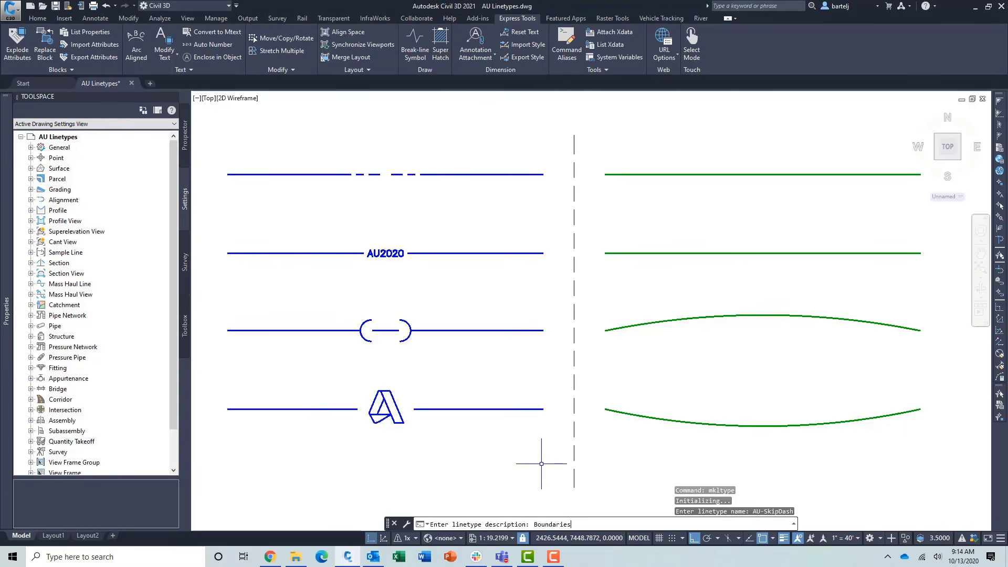
pyautogui.press('Return')
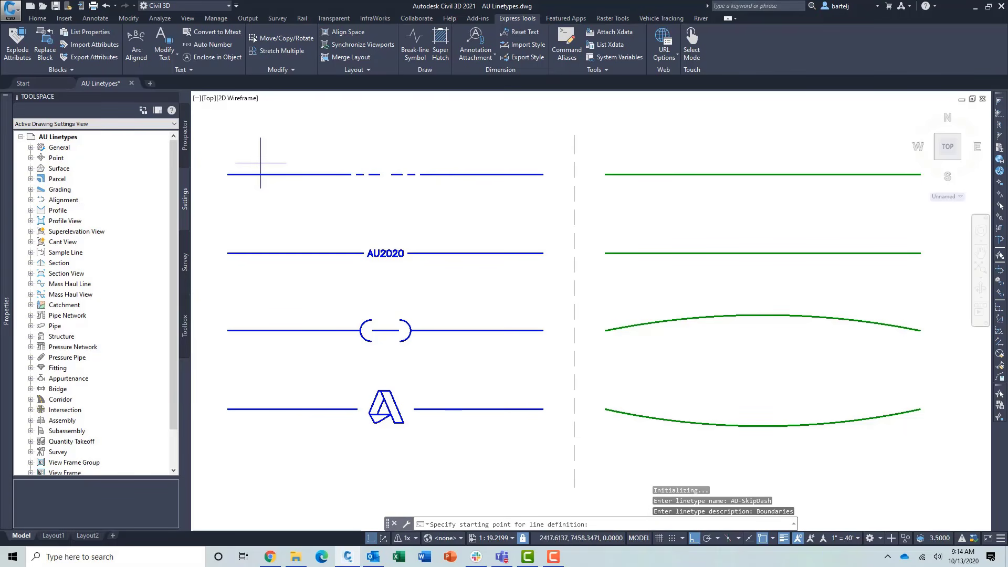
# Define the linetype from the top blue line's left end to the start of its second long dash, using the five segments between.
pyautogui.click(228, 178)
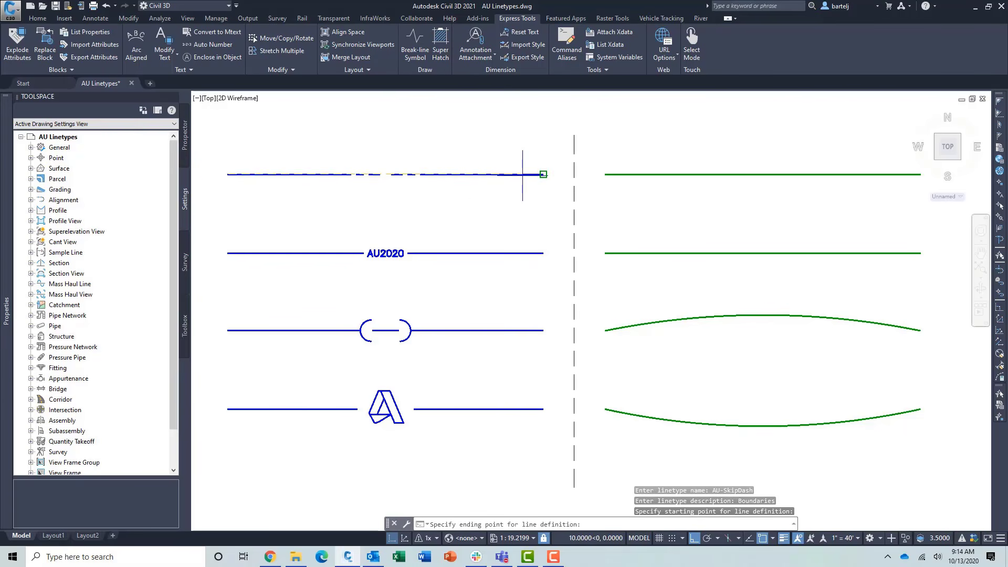
pyautogui.click(421, 173)
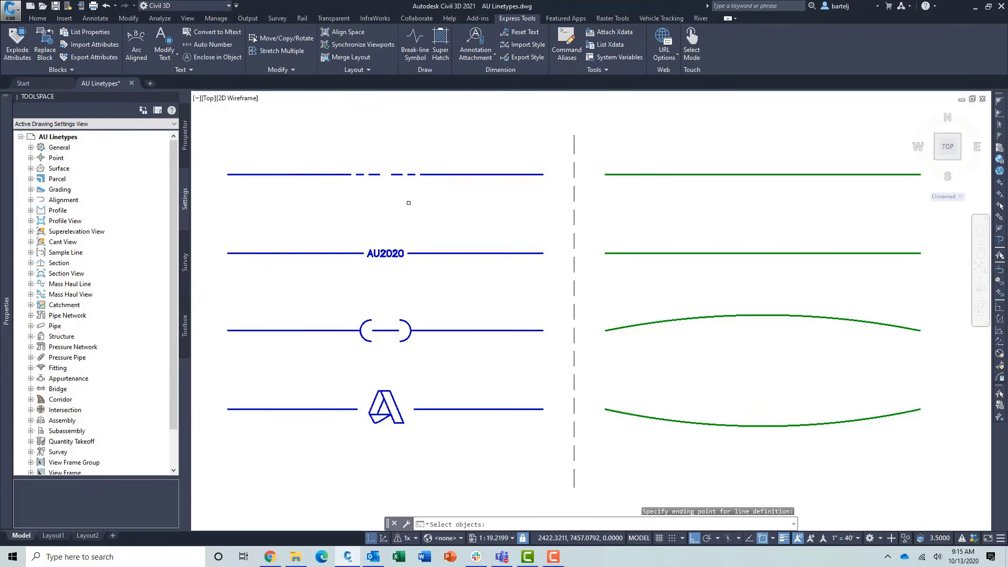
pyautogui.click(410, 193)
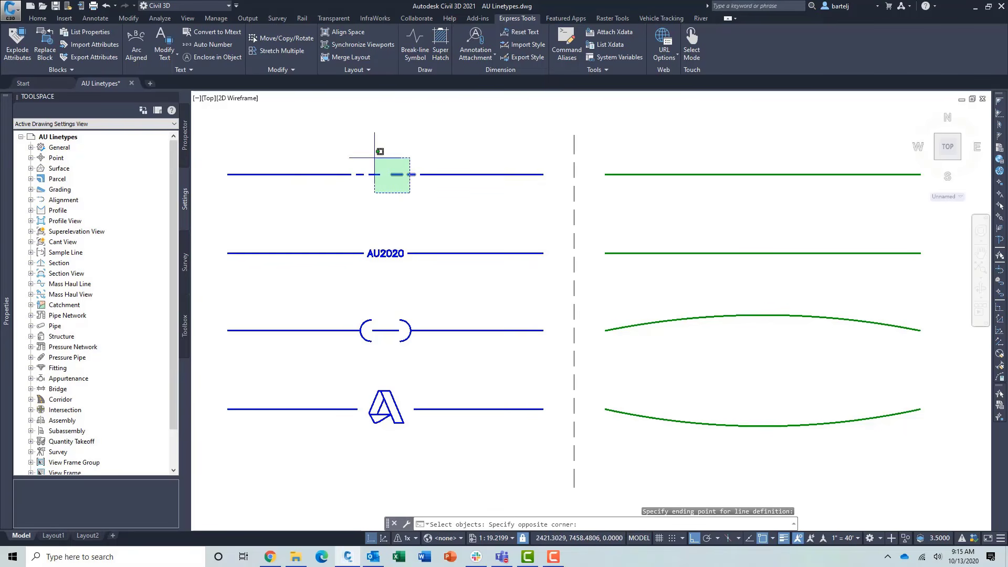
pyautogui.click(300, 150)
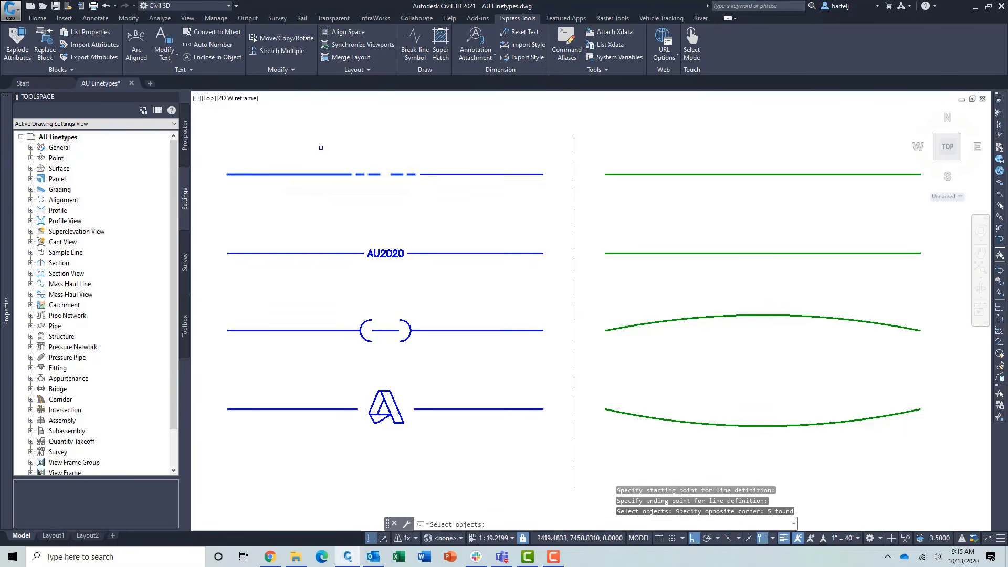
pyautogui.press('Return')
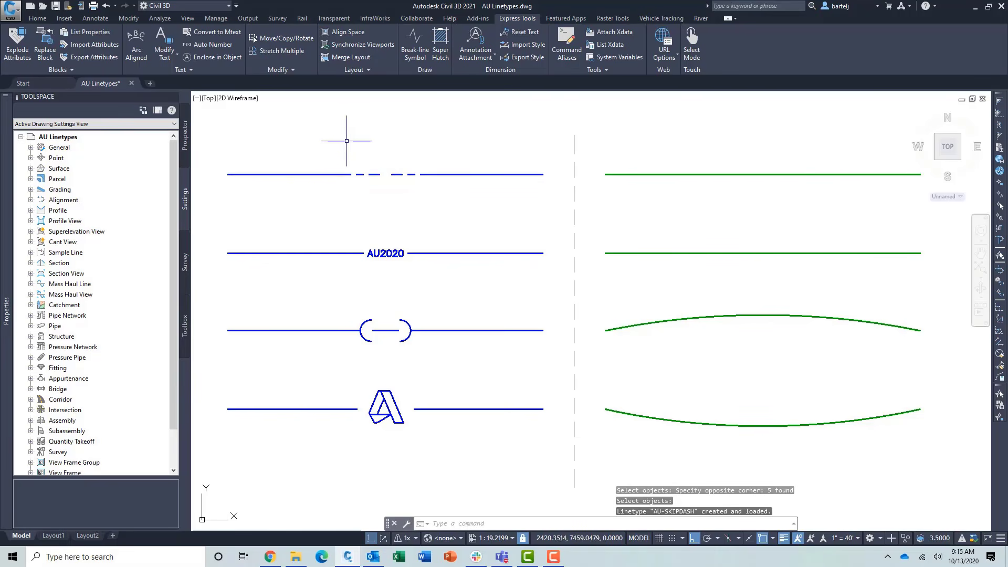
# Assign the AU-SKIPDASH linetype to the top green line and preview it by trial-stretching the line's left endpoint.
pyautogui.click(622, 174)
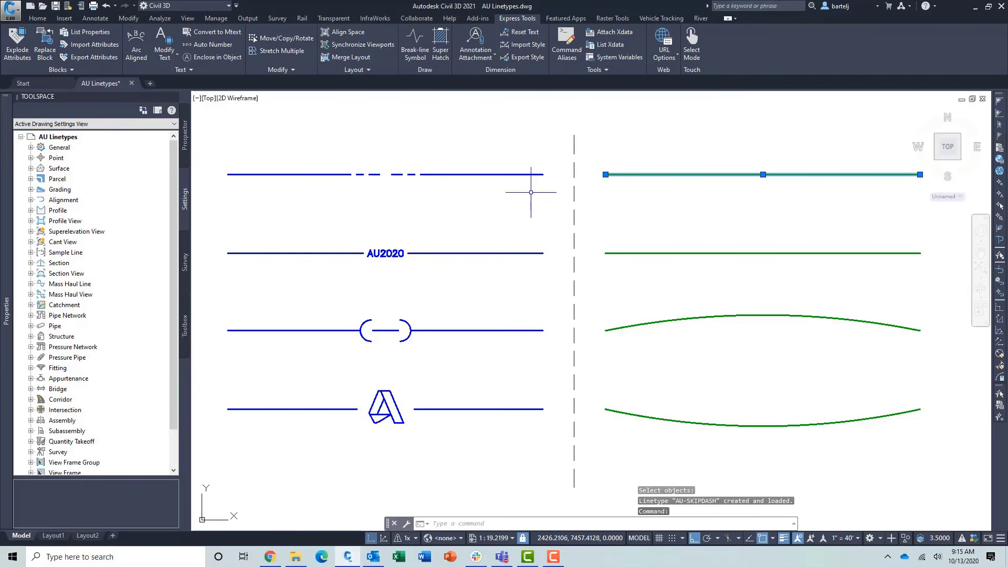
pyautogui.moveTo(10, 173)
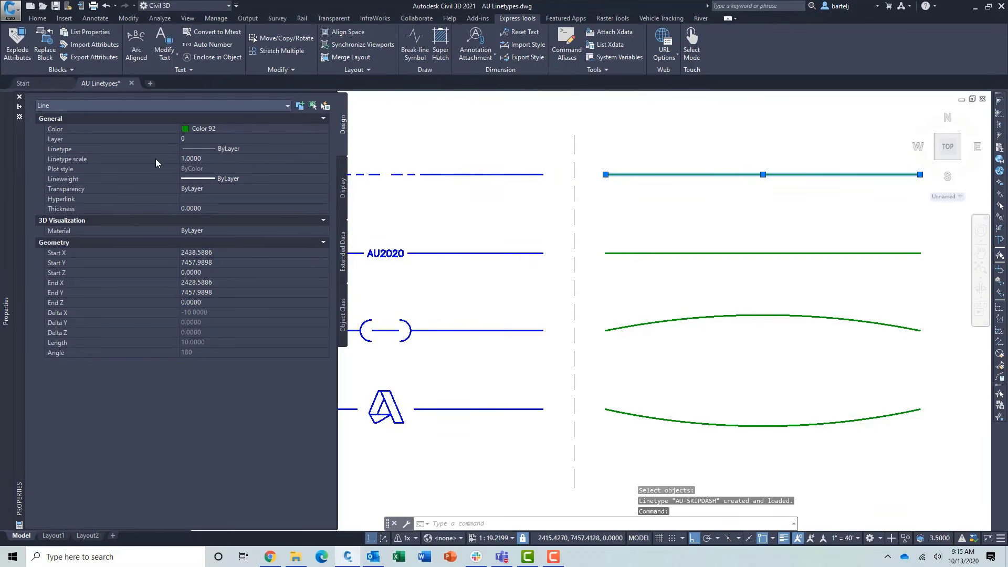
pyautogui.click(270, 148)
pyautogui.click(280, 149)
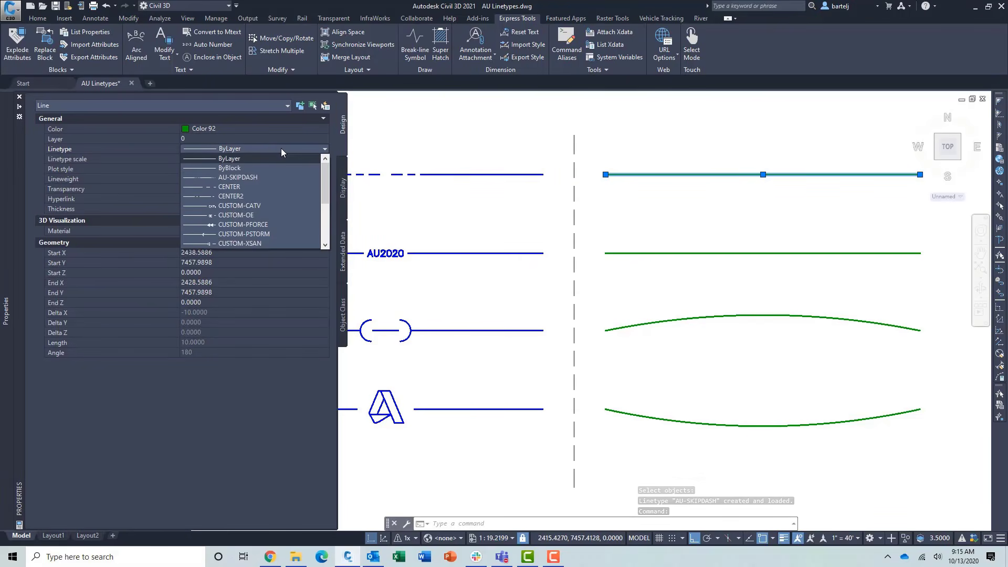
pyautogui.click(260, 177)
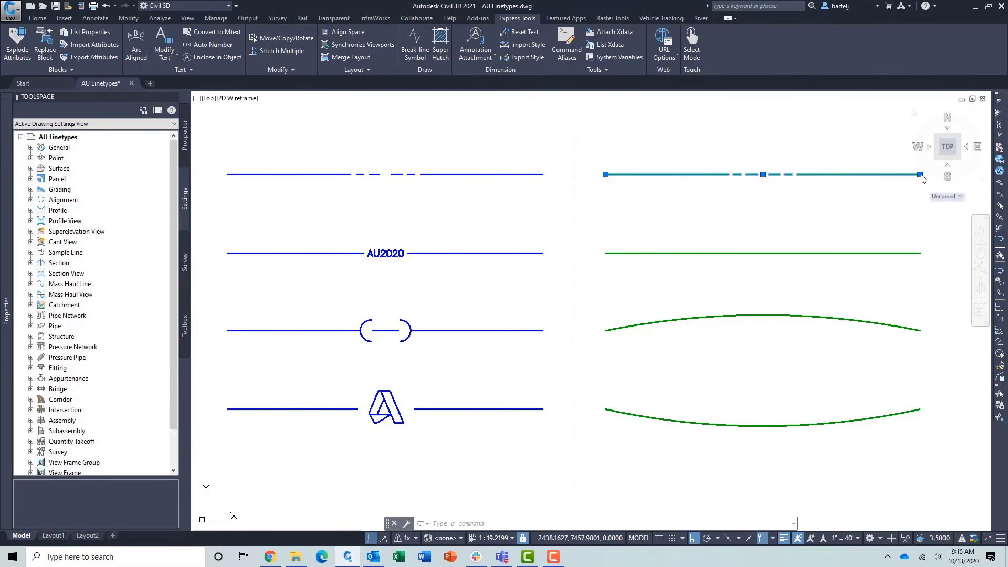
pyautogui.click(605, 175)
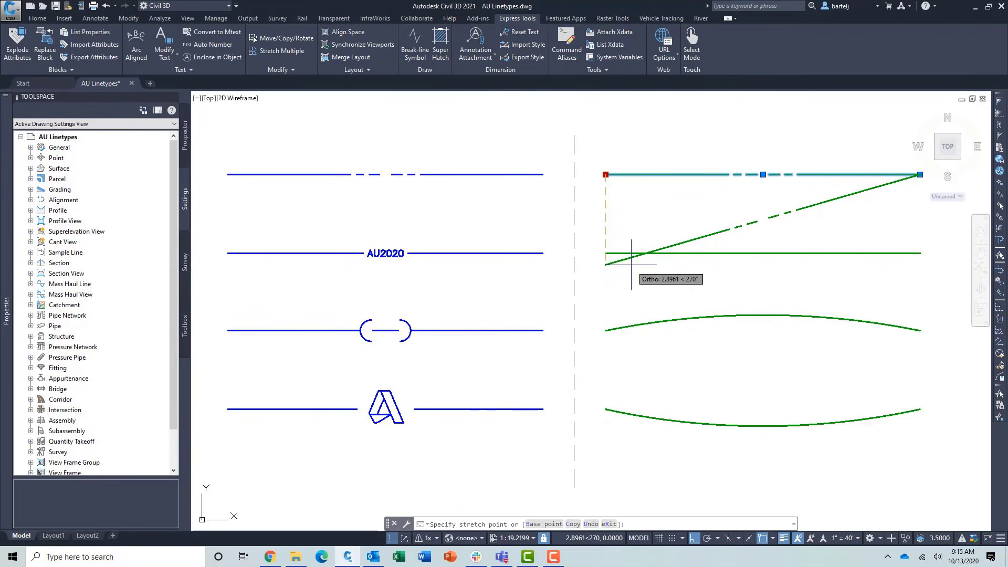
pyautogui.press('Escape')
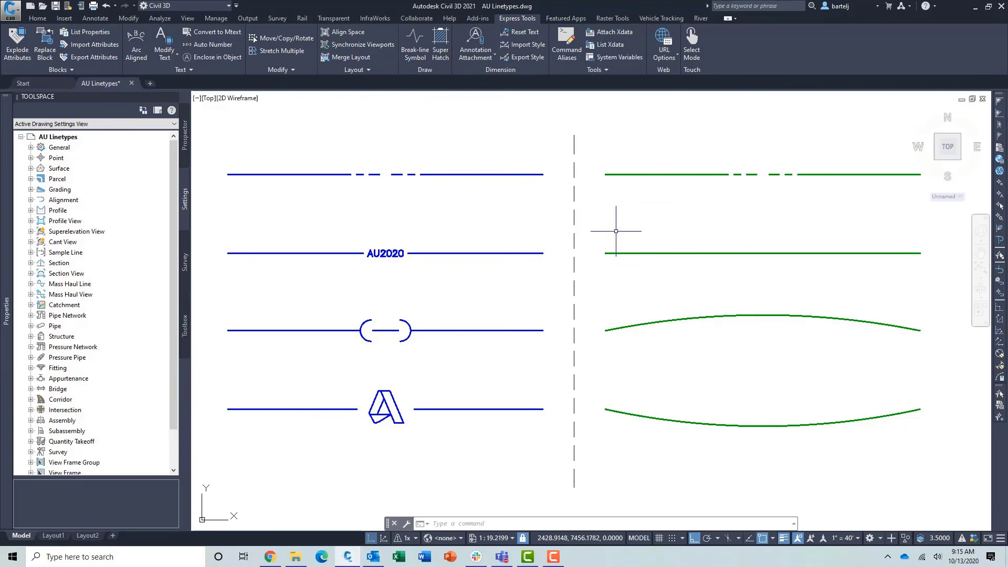
# Start Make Linetype again and save the linetype file as AU Linetypes2.lin in the AU2020 folder.
pyautogui.click(607, 72)
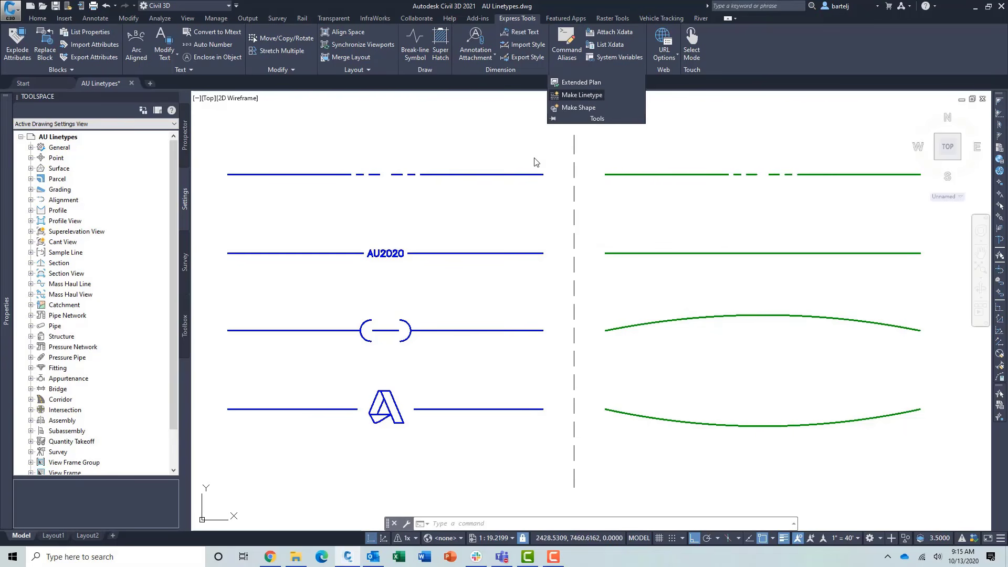
pyautogui.click(581, 95)
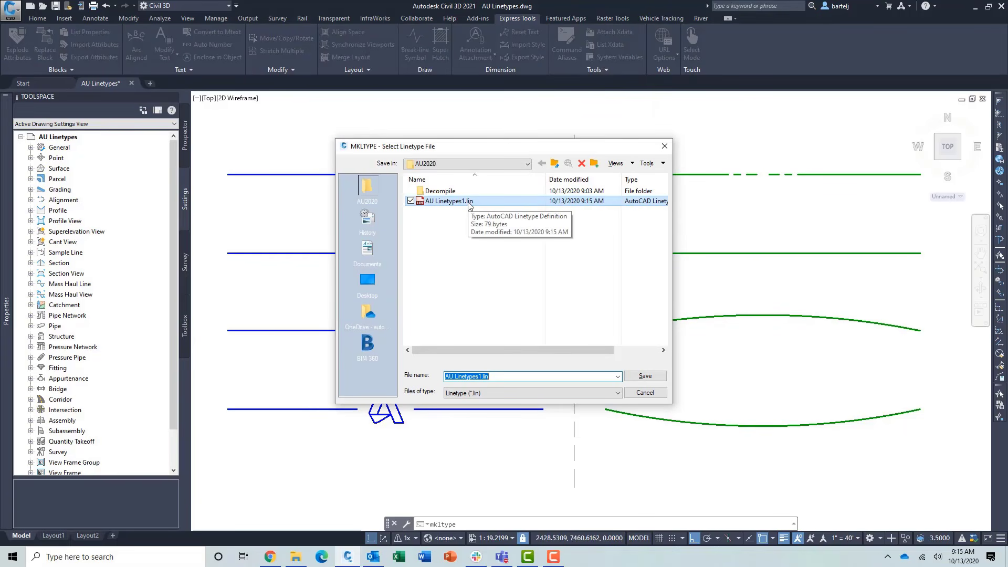
pyautogui.click(480, 376)
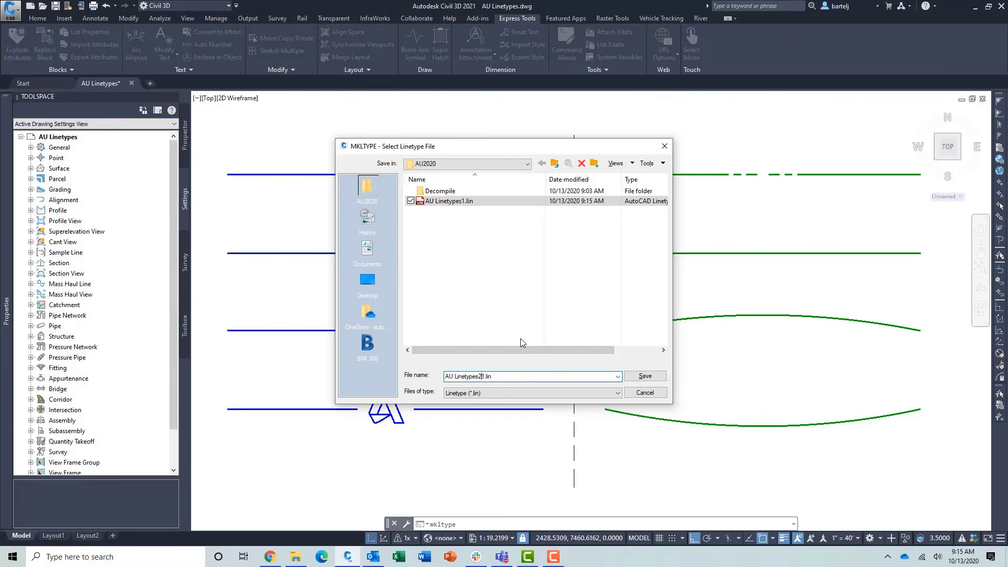
pyautogui.press('BackSpace')
pyautogui.write('2')
pyautogui.click(649, 377)
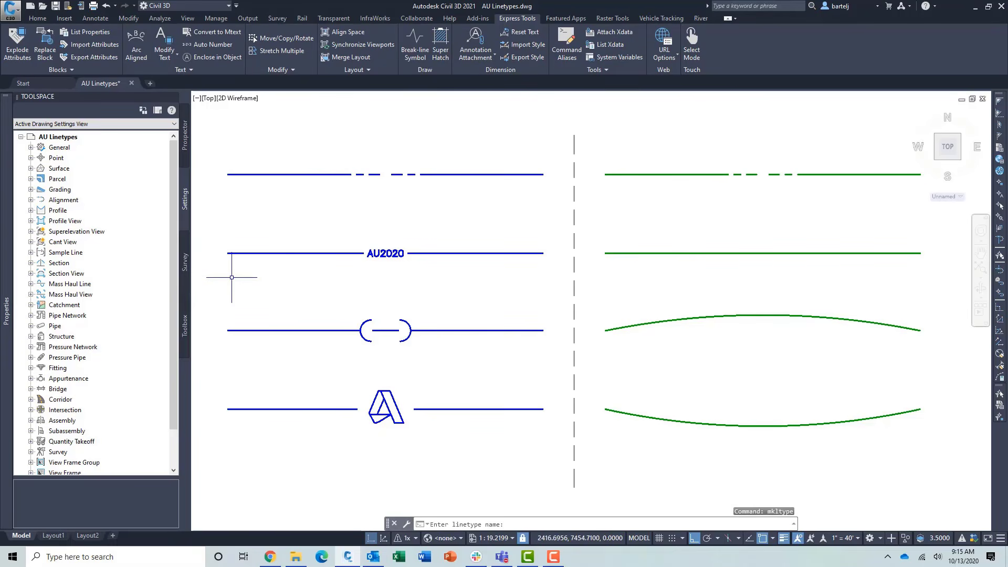
# Name the new linetype AU-Text and give it the description Desc.
pyautogui.write('AU-Text')
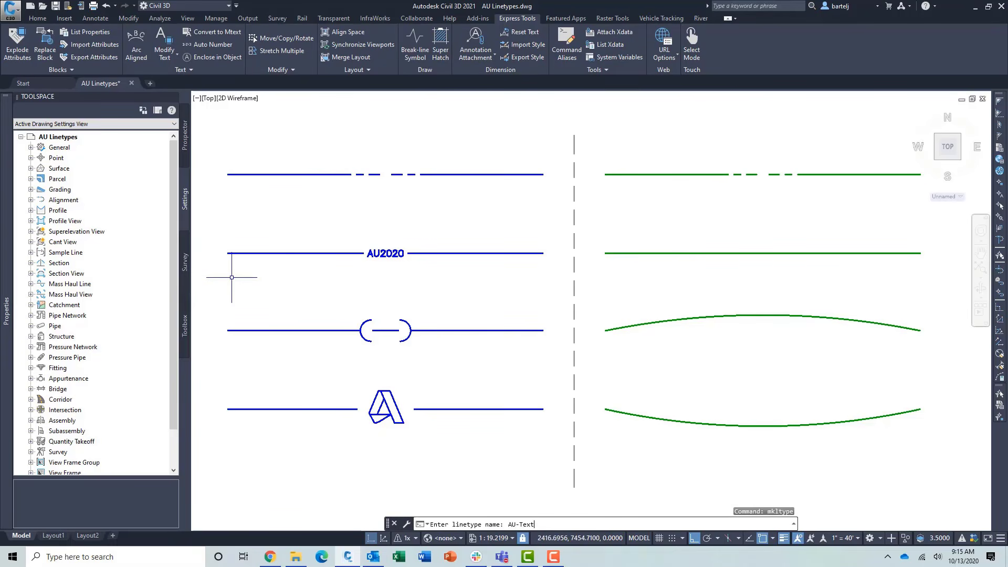
pyautogui.press('Return')
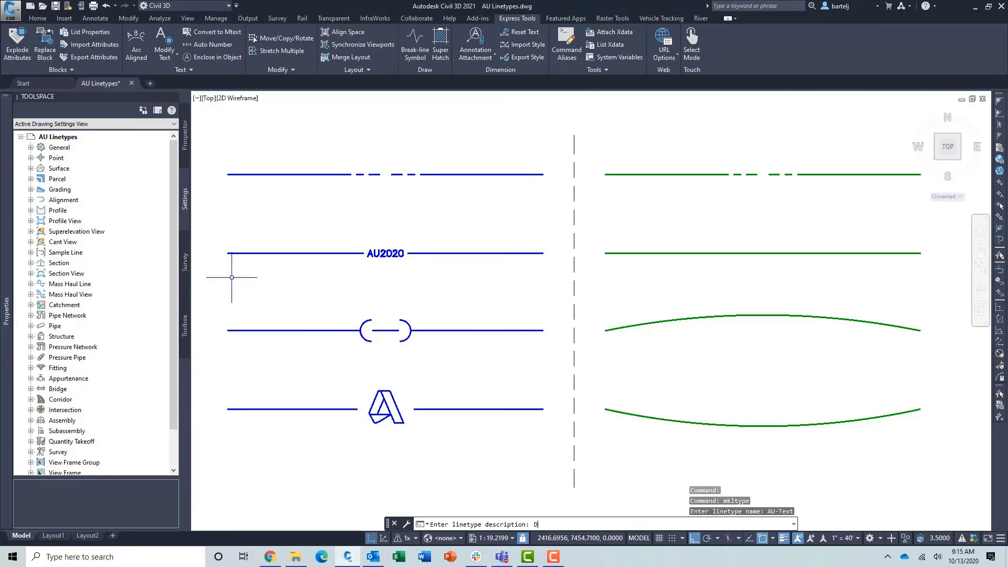
pyautogui.press('Return')
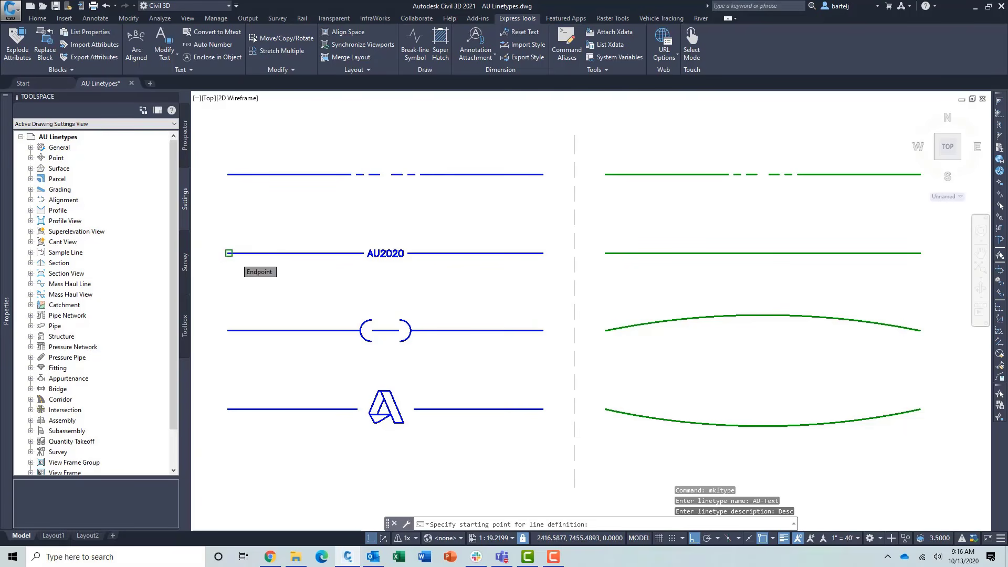
# Define the linetype from the second blue line's left end to the segment start after AU2020, using the first segment and the text.
pyautogui.click(229, 253)
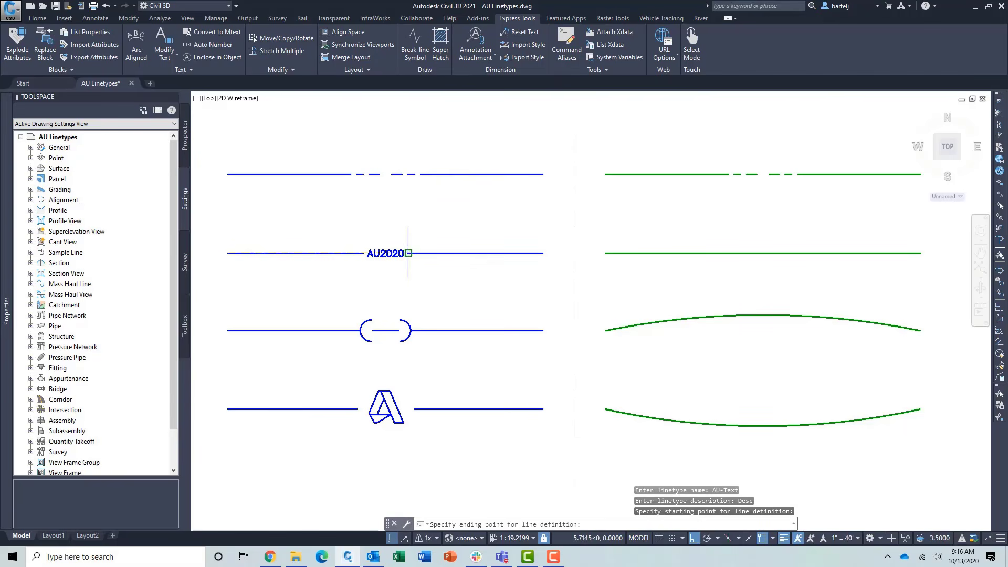
pyautogui.click(411, 280)
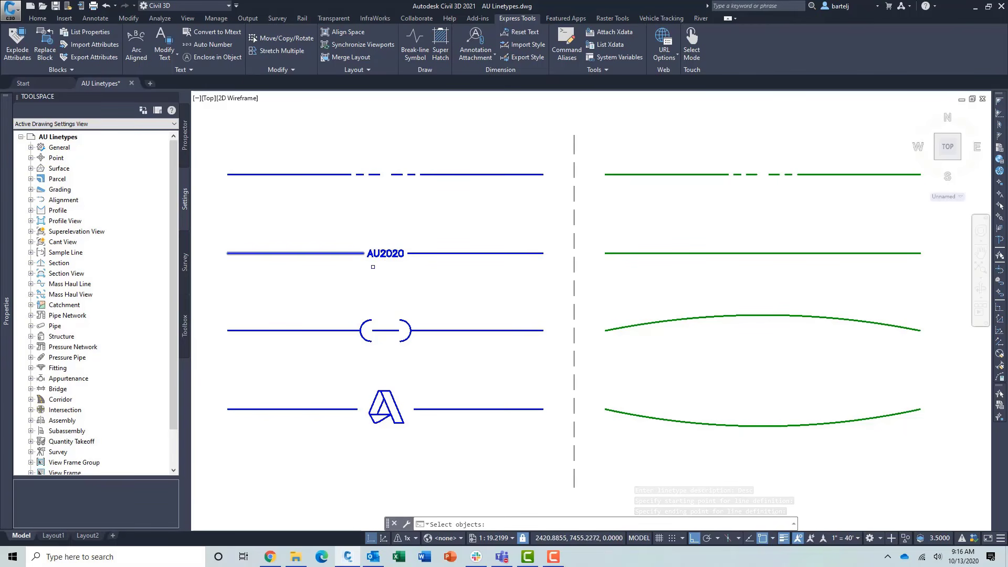
pyautogui.click(383, 271)
pyautogui.click(361, 227)
pyautogui.press('Return')
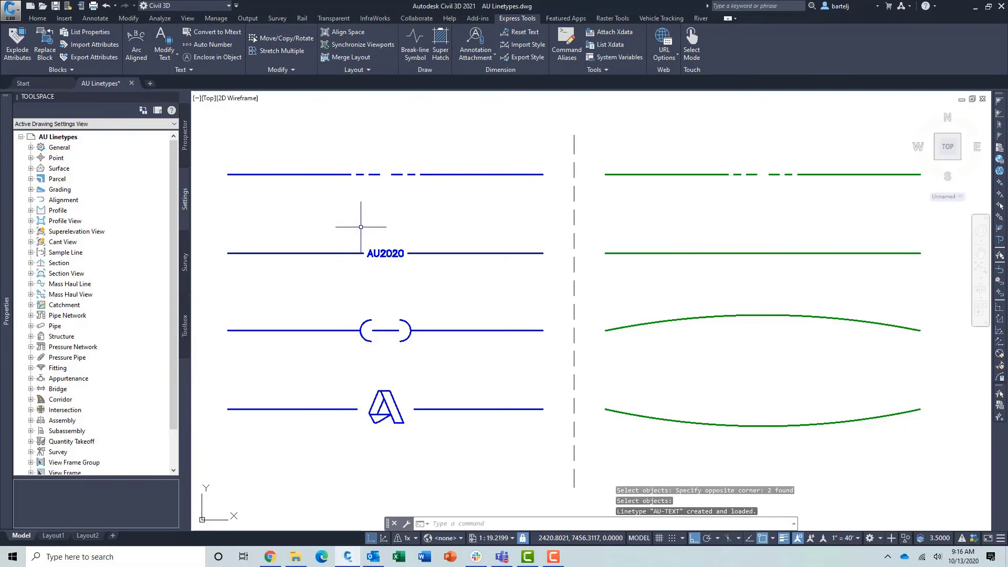
# Assign the AU-TEXT linetype to the second green line and preview it by trial-stretching the line's left endpoint.
pyautogui.click(625, 251)
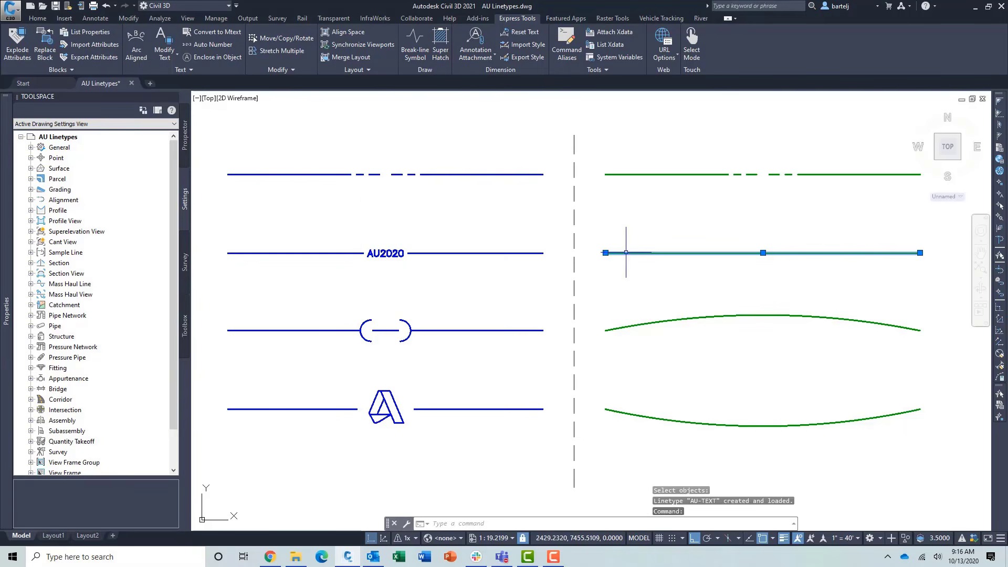
pyautogui.moveTo(8, 212)
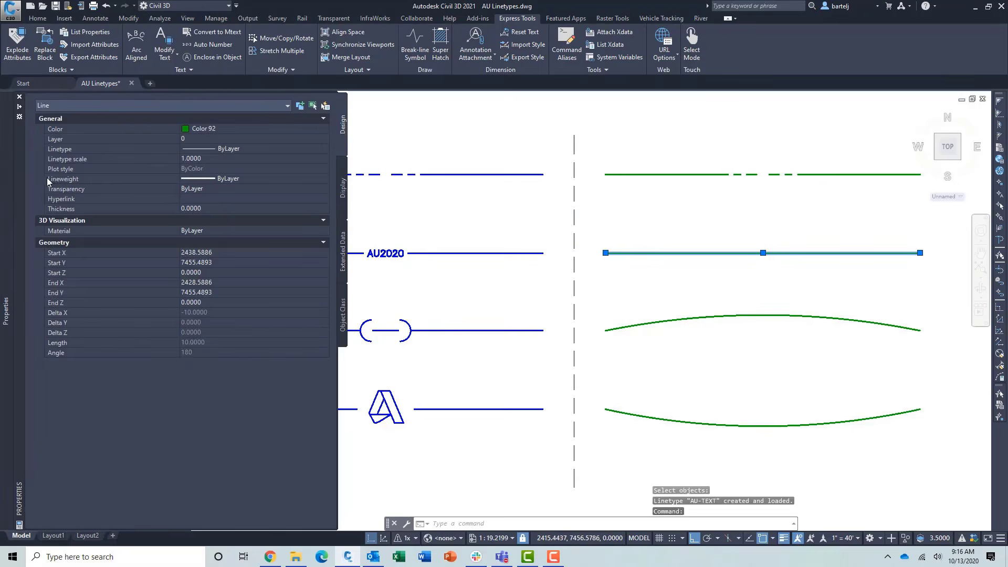
pyautogui.click(246, 148)
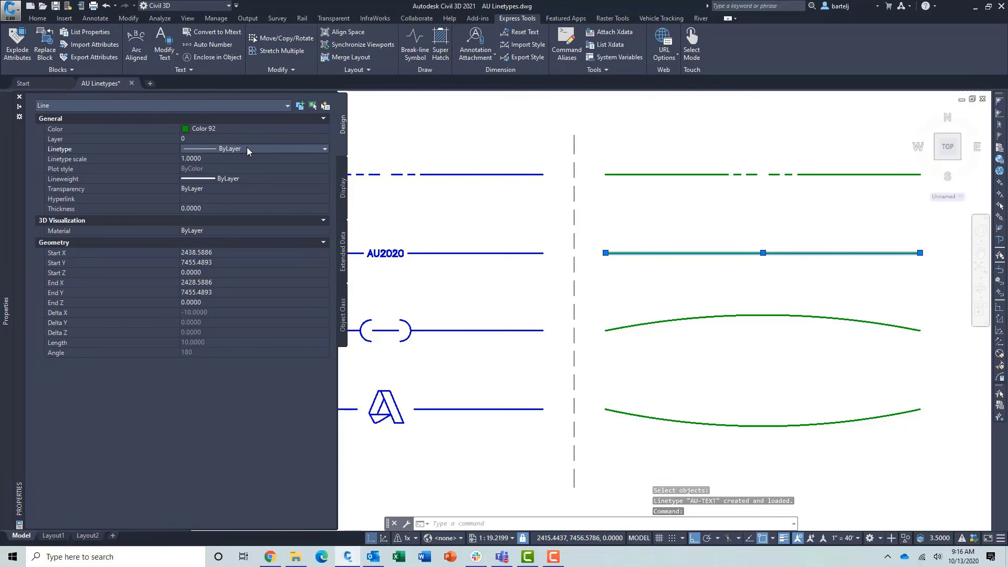
pyautogui.click(323, 149)
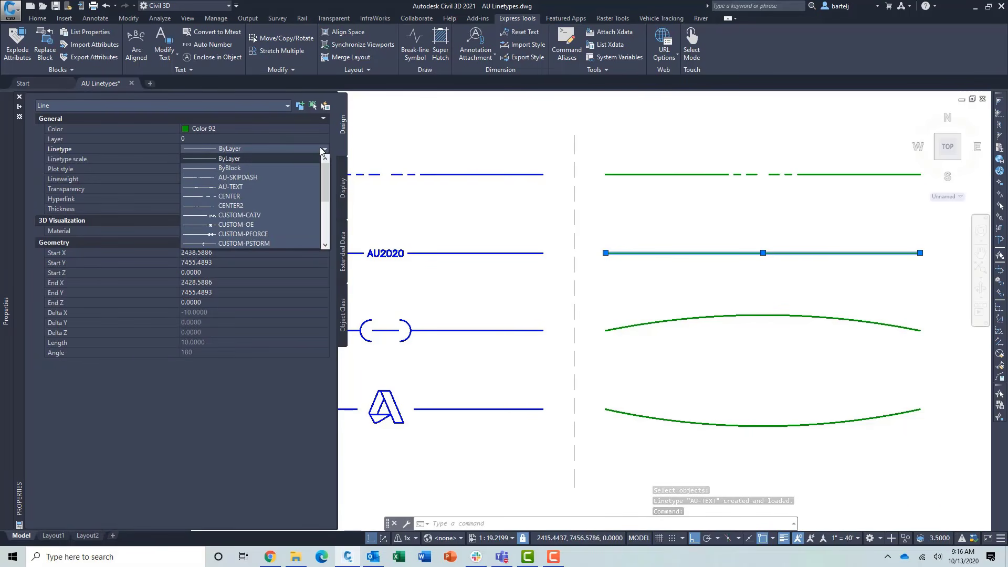
pyautogui.click(263, 186)
pyautogui.click(605, 252)
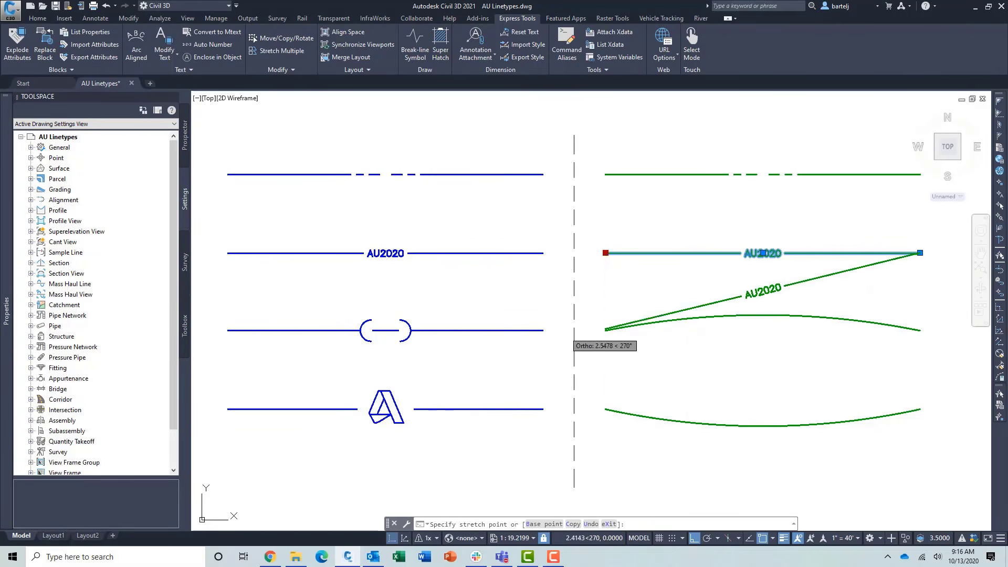
pyautogui.press('Escape')
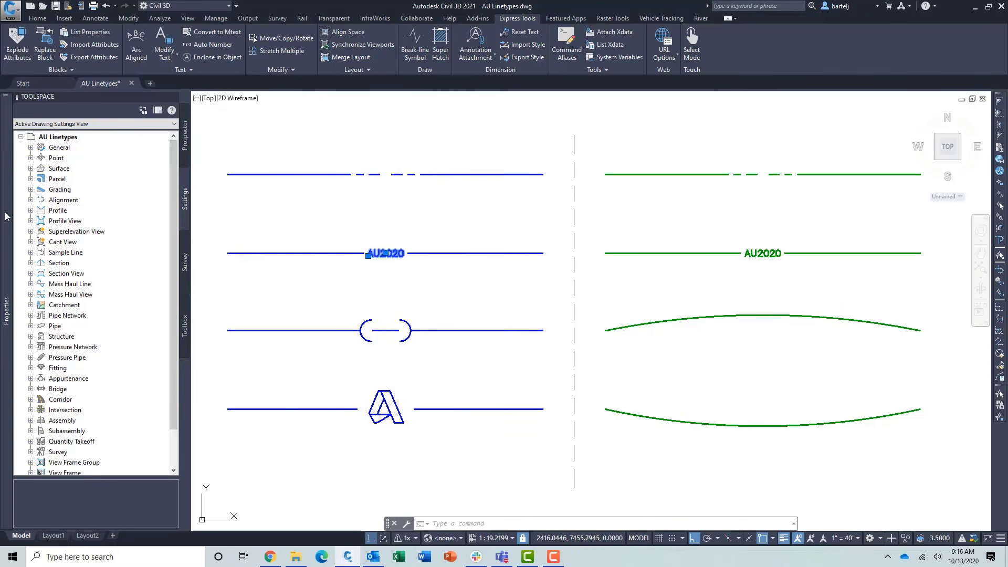
# Check the blue AU2020 text's properties and the height setting of the Standard text style.
pyautogui.moveTo(5, 217)
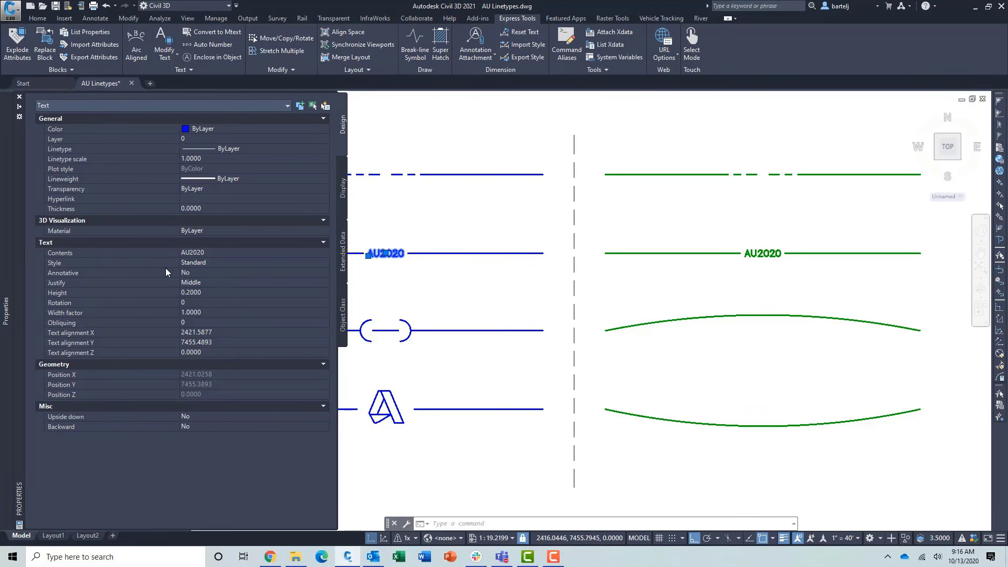
pyautogui.press('Escape')
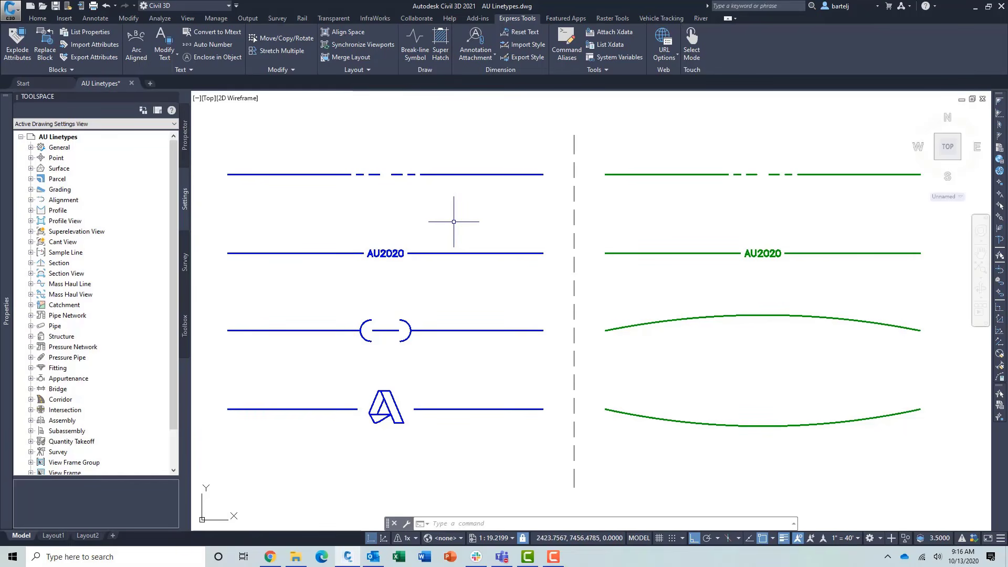
pyautogui.write('STYLE')
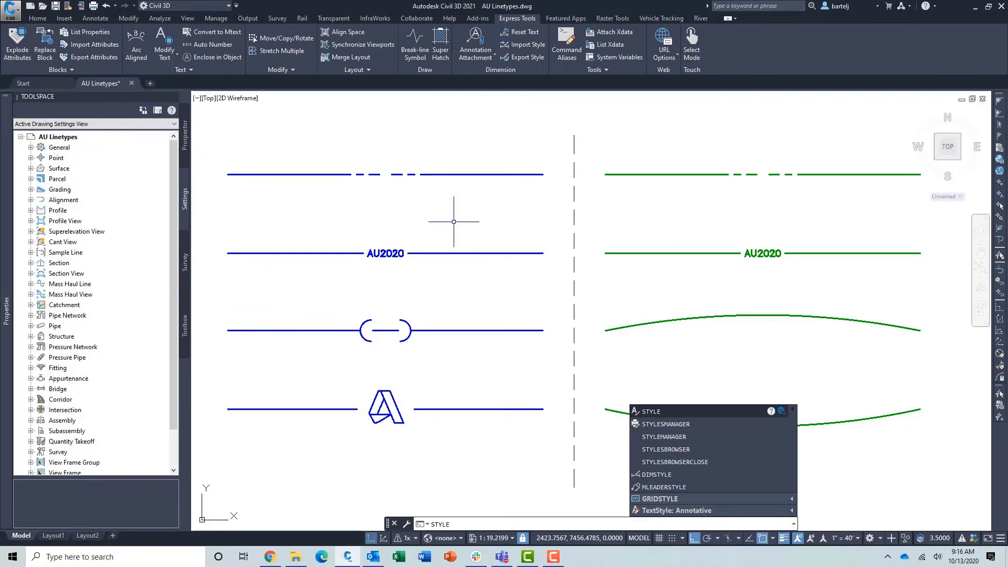
pyautogui.press('Return')
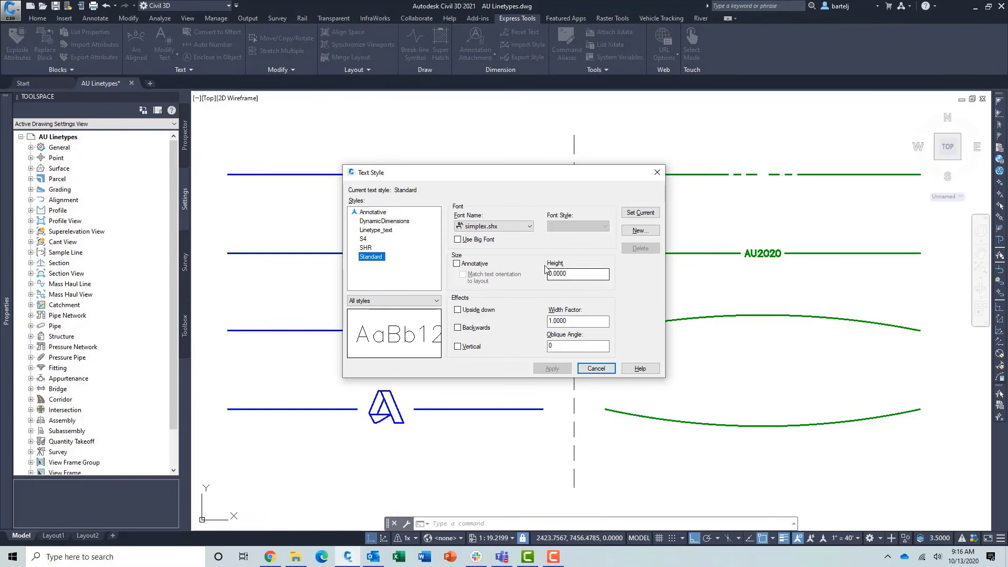
pyautogui.moveTo(550, 284)
pyautogui.click(595, 368)
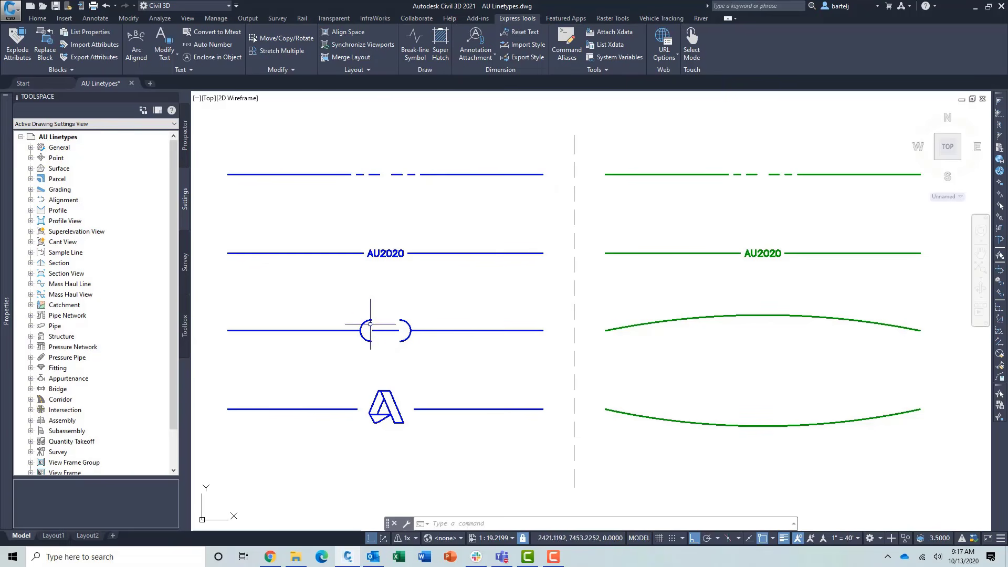
# Start Make Shape and save the shape file as AU-Corp.shp in the AU2020 folder.
pyautogui.click(607, 70)
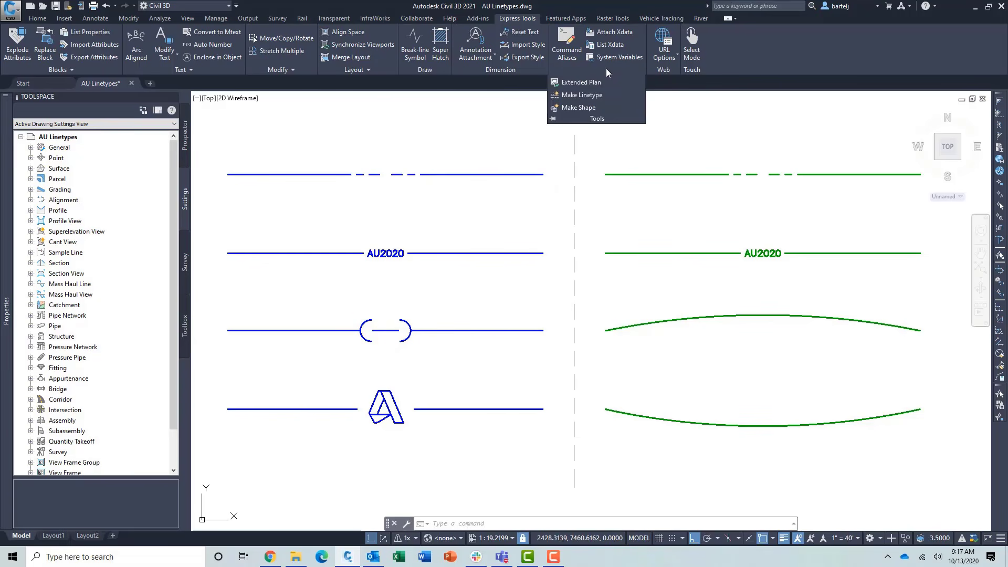
pyautogui.click(578, 109)
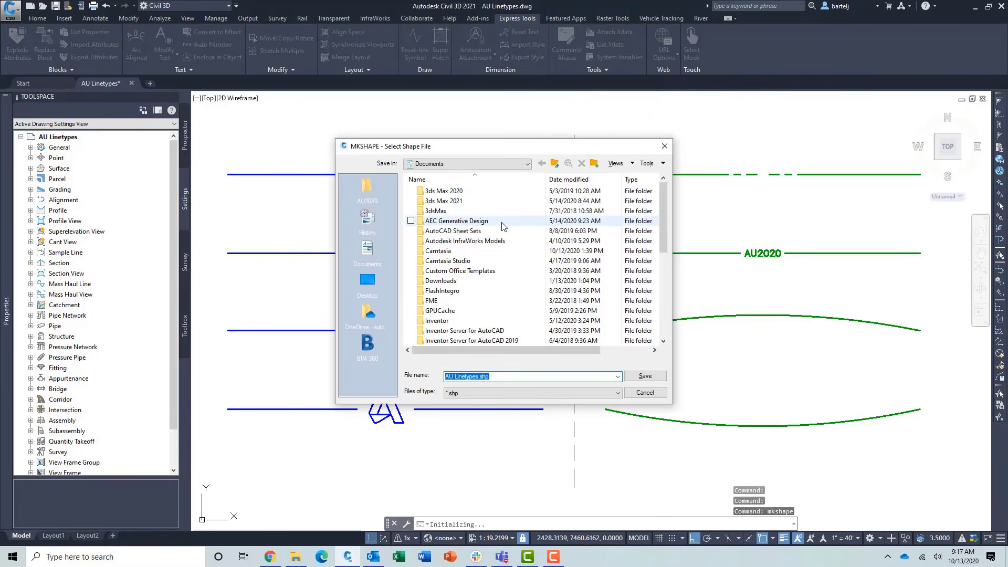
pyautogui.click(367, 189)
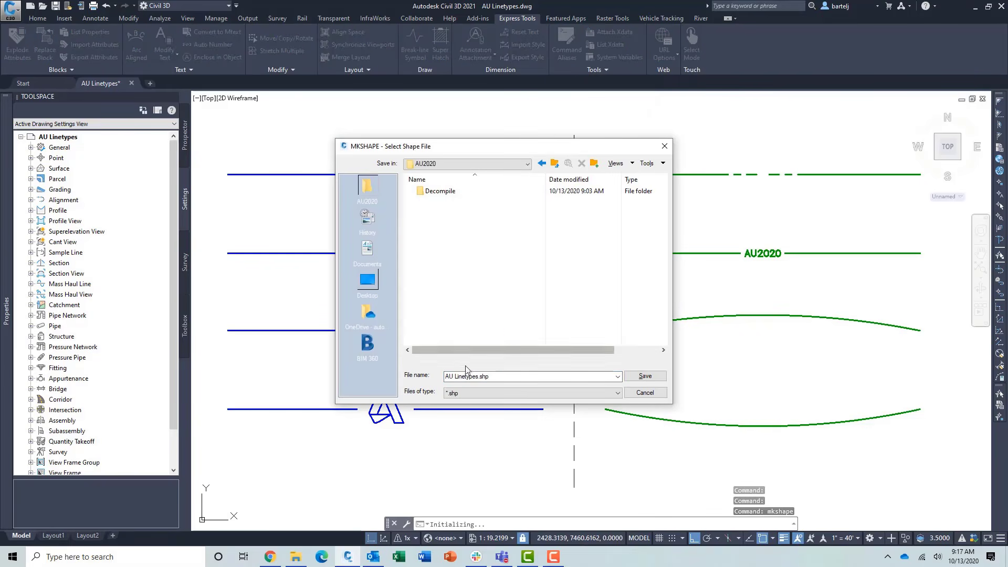
pyautogui.doubleClick(479, 377)
pyautogui.moveTo(480, 377); pyautogui.dragTo(386, 359)
pyautogui.write('AU')
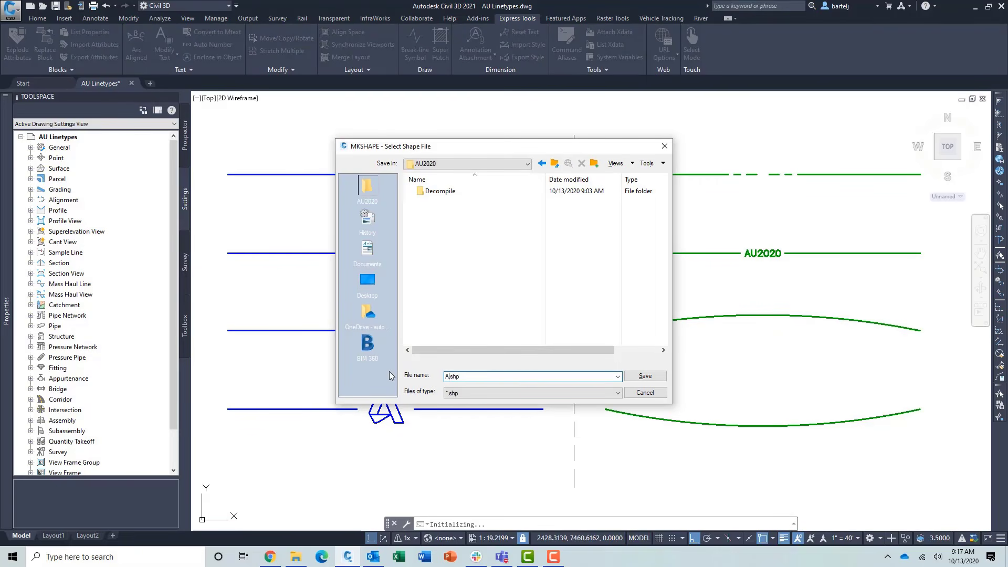
pyautogui.write('-Corp')
pyautogui.click(638, 378)
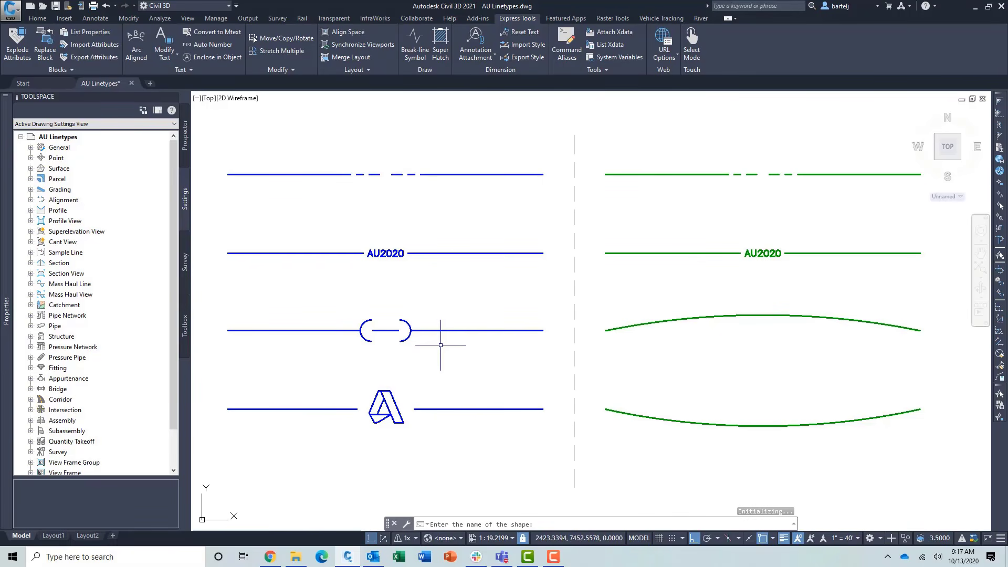
# Name the new shape Corp and accept the default resolution of 128.
pyautogui.write('Corp')
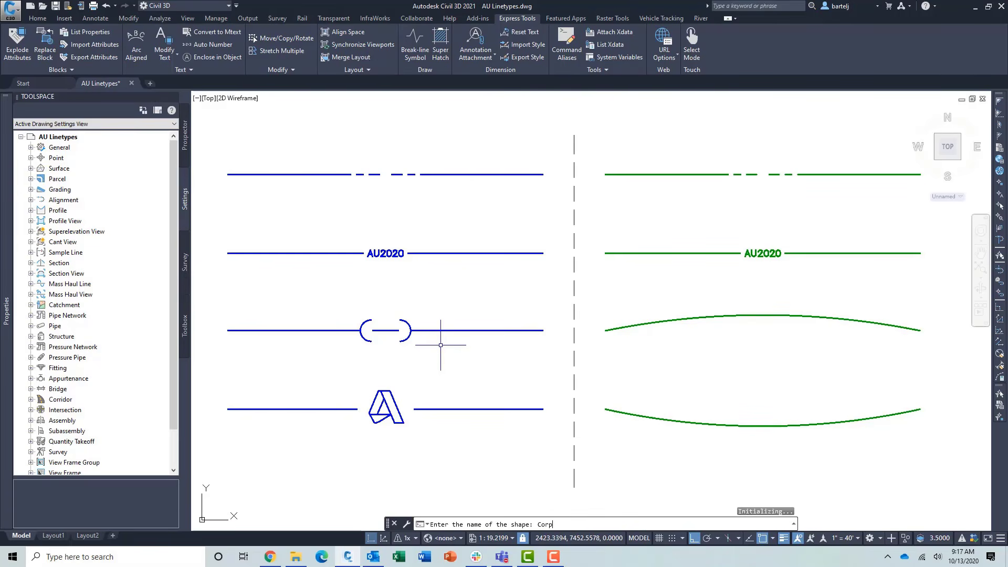
pyautogui.press('Return')
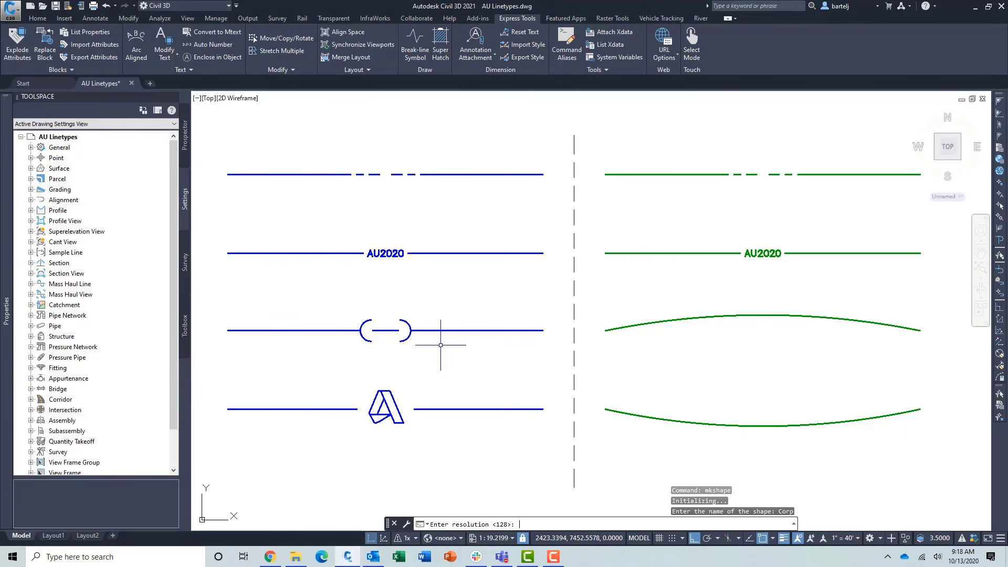
pyautogui.press('Return')
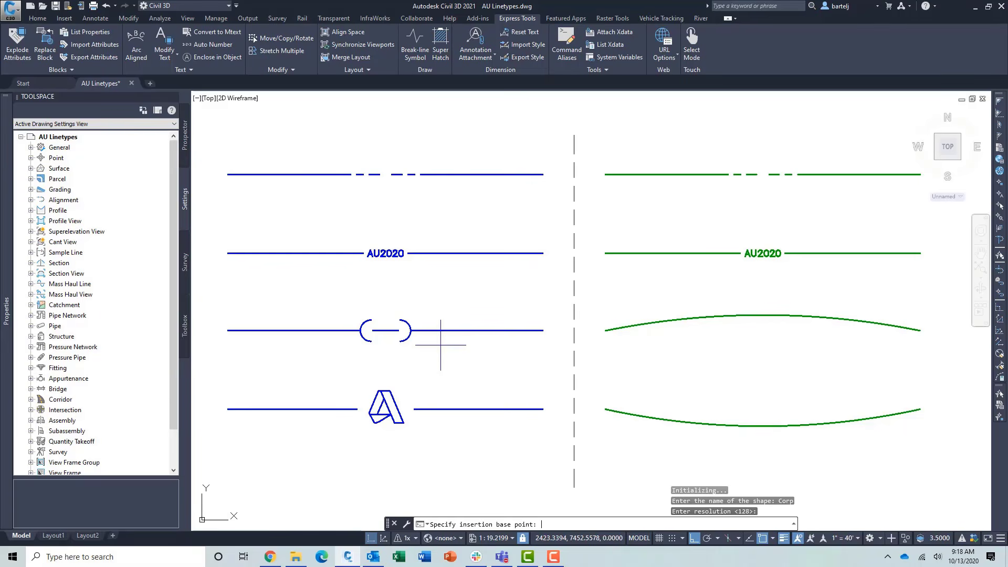
# Base the shape at the midpoint of the third blue line's short centre dash and build it from that dash and both arcs.
pyautogui.keyDown('shift'); pyautogui.rightClick(414, 297); pyautogui.keyUp('shift')
pyautogui.click(447, 126)
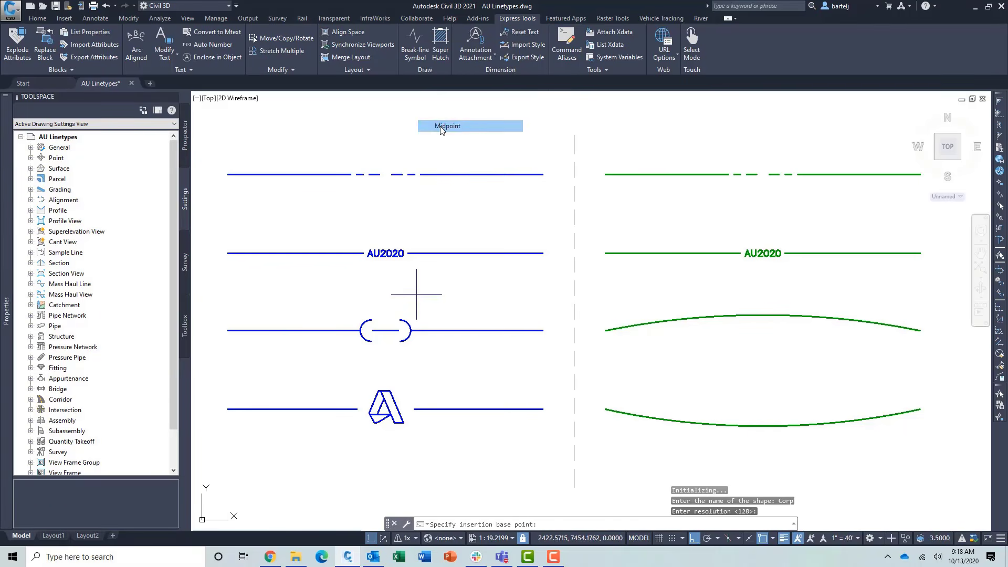
pyautogui.click(384, 332)
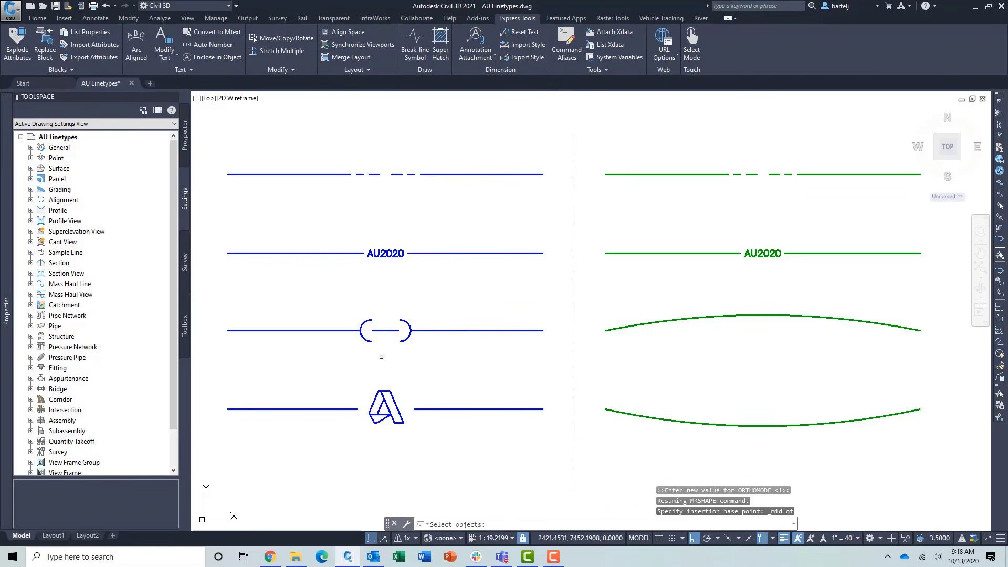
pyautogui.click(349, 354)
pyautogui.click(442, 284)
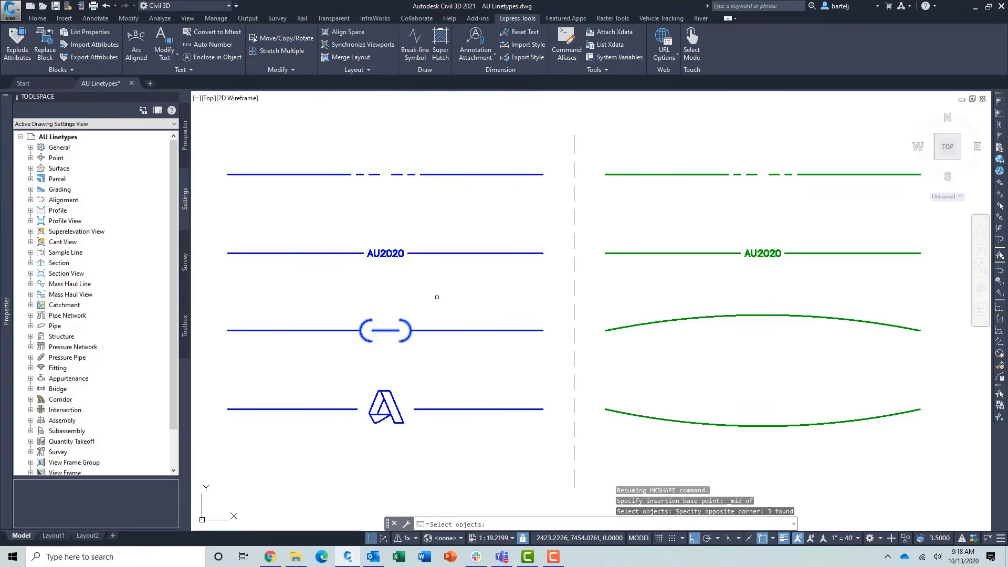
pyautogui.press('Return')
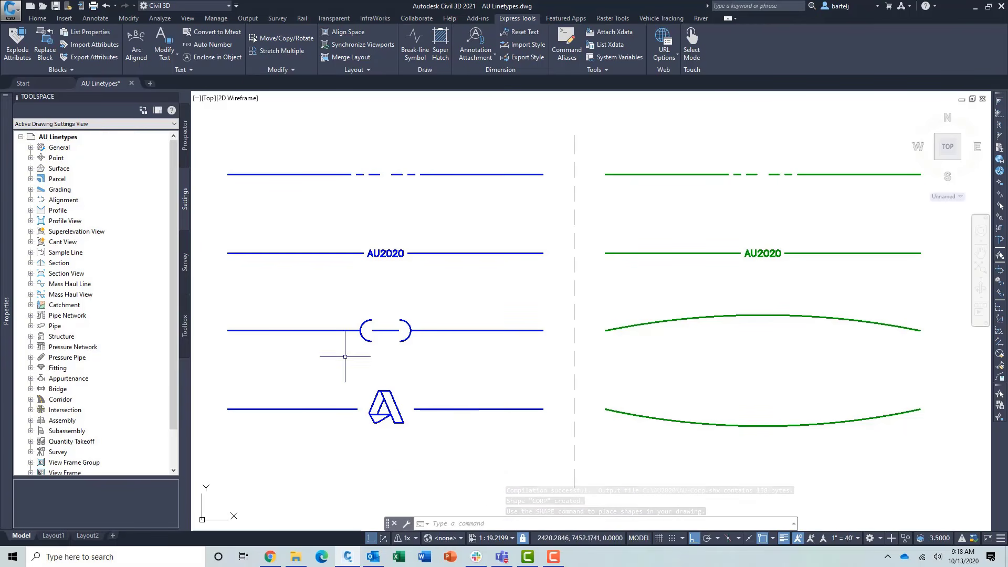
# Erase the original two arcs and the short centre dash from the third blue line.
pyautogui.write('e')
pyautogui.press('Return')
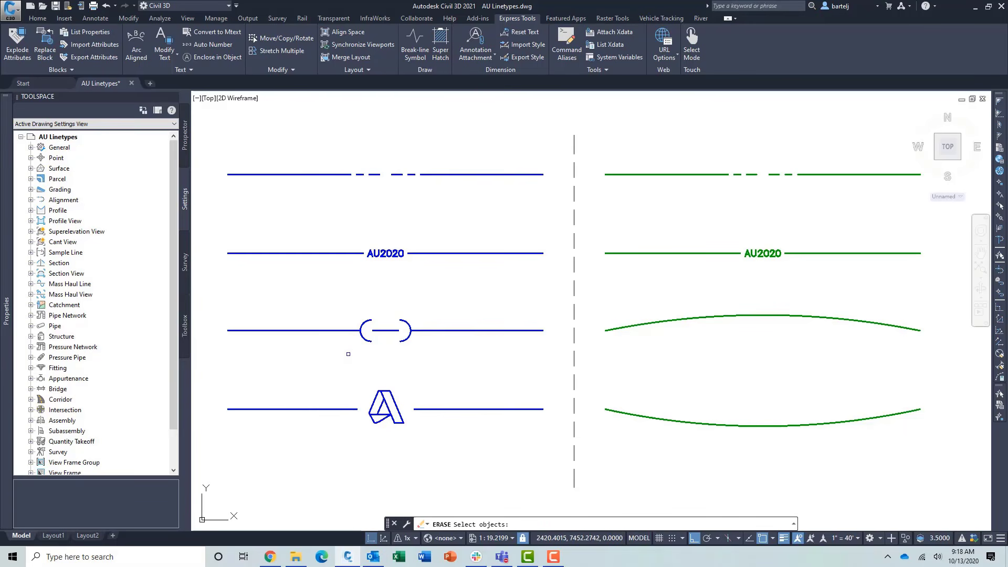
pyautogui.click(349, 360)
pyautogui.click(422, 311)
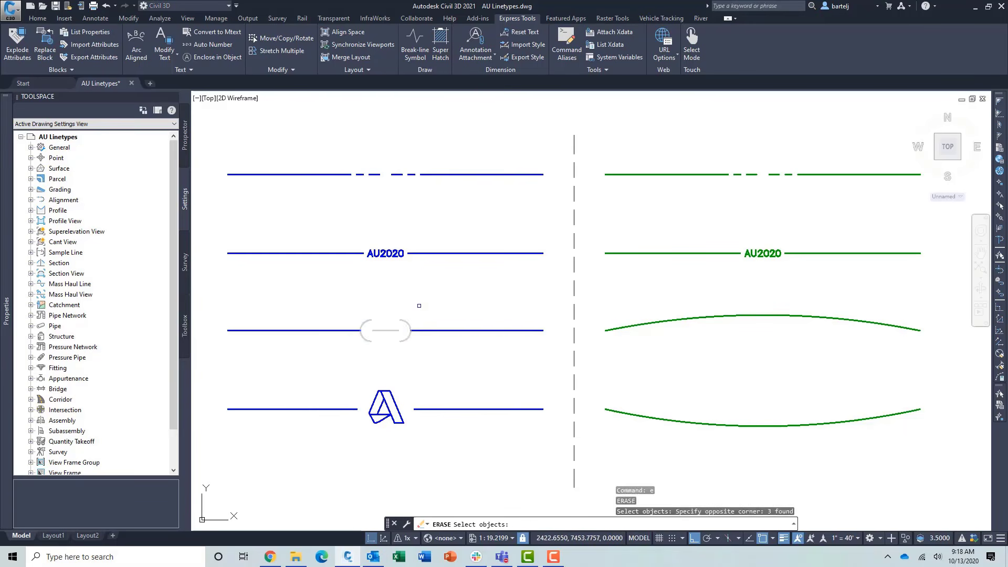
pyautogui.press('Return')
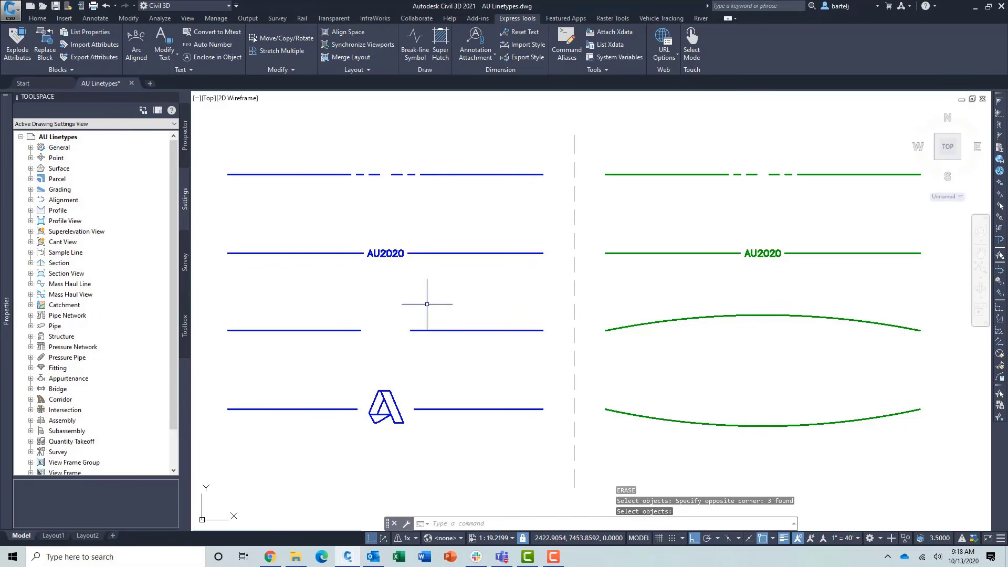
# Insert the corp shape midway between the inner ends of the third blue line's segments, with height 1 and rotation 0.
pyautogui.write('shape')
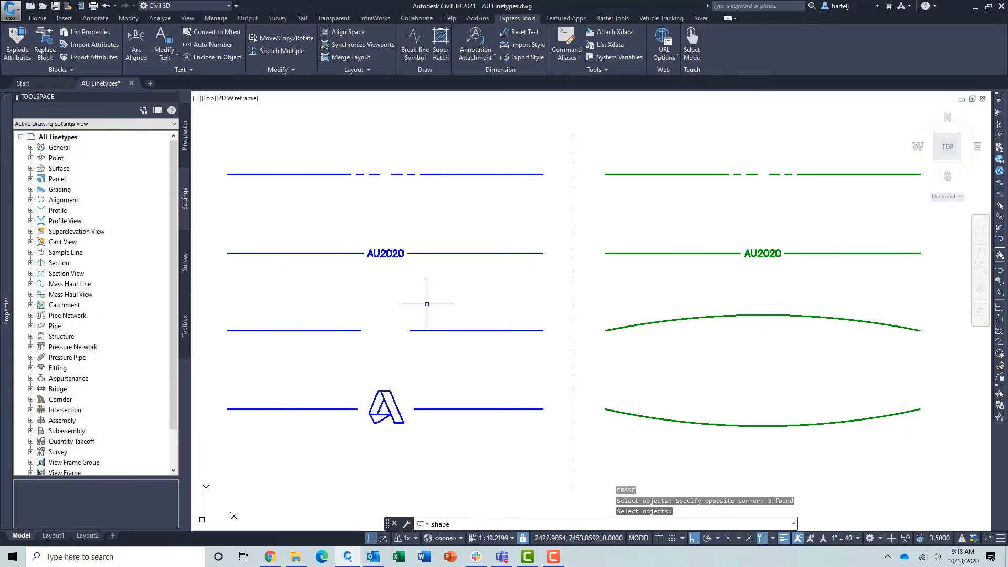
pyautogui.press('Return')
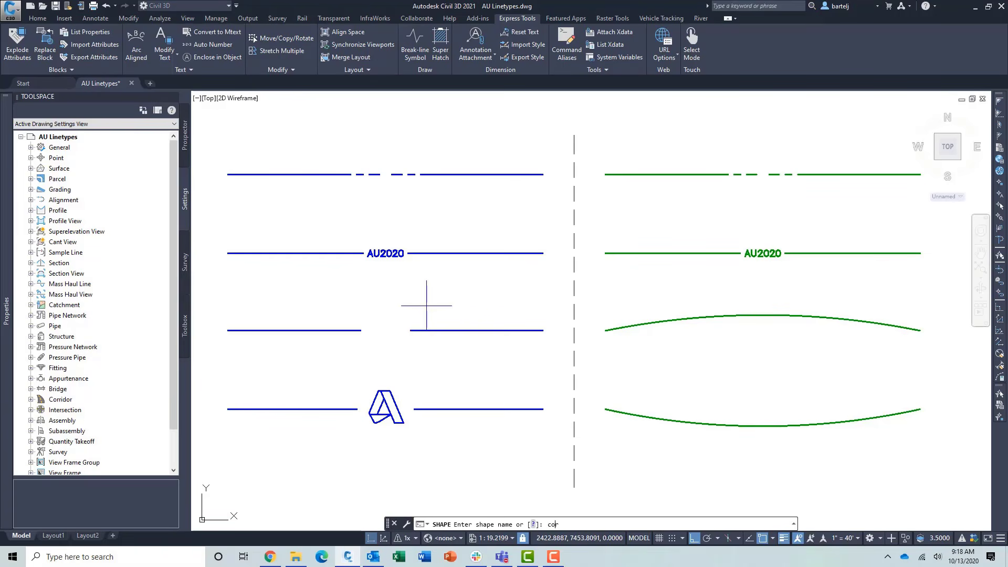
pyautogui.press('Return')
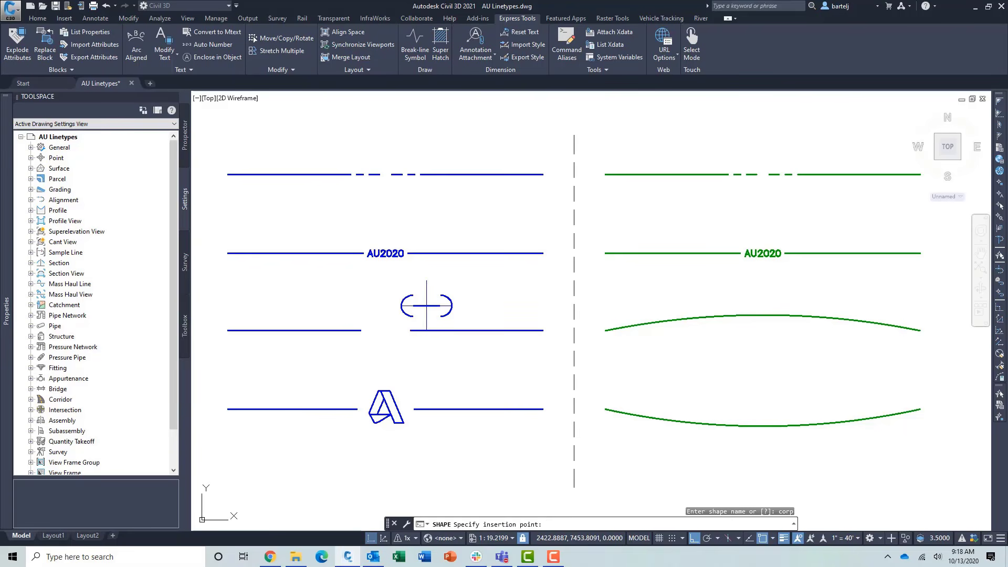
pyautogui.keyDown('shift'); pyautogui.rightClick(395, 294); pyautogui.keyUp('shift')
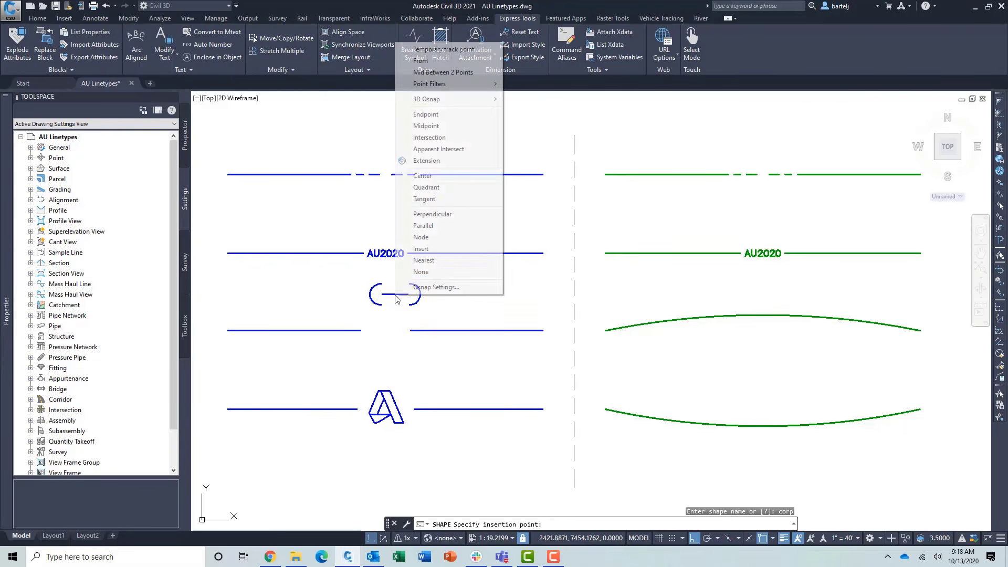
pyautogui.click(459, 73)
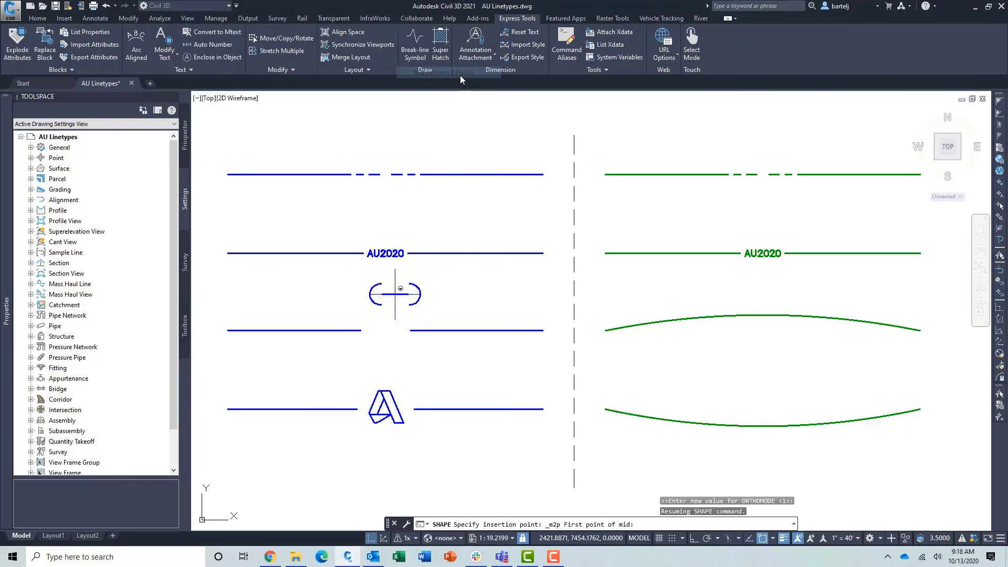
pyautogui.click(361, 330)
pyautogui.click(409, 330)
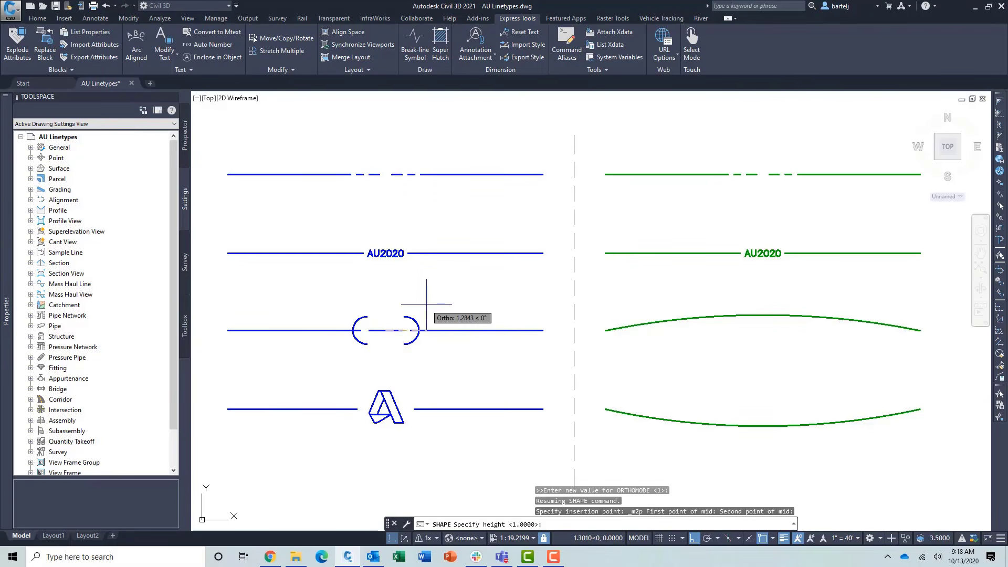
pyautogui.press('Return')
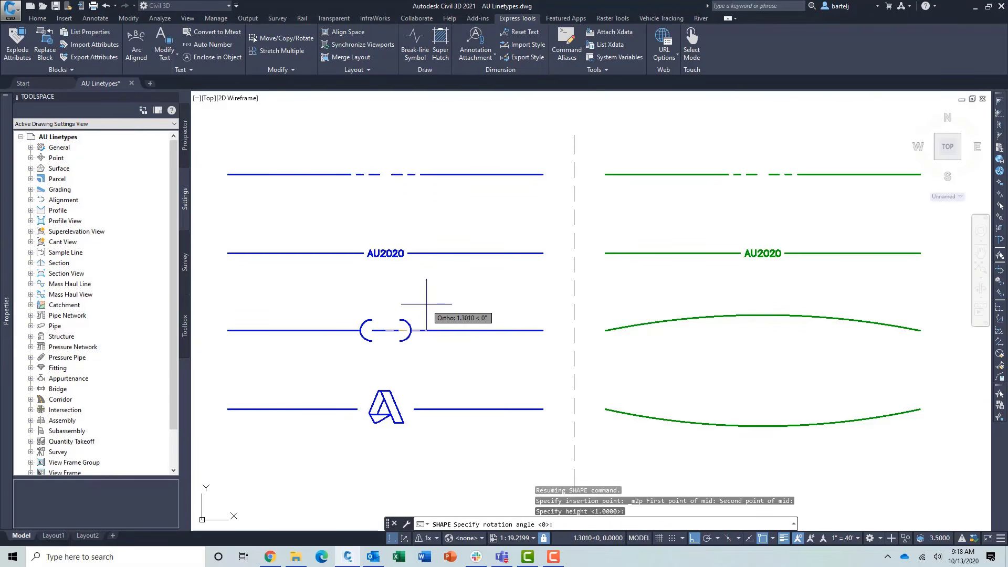
pyautogui.press('Return')
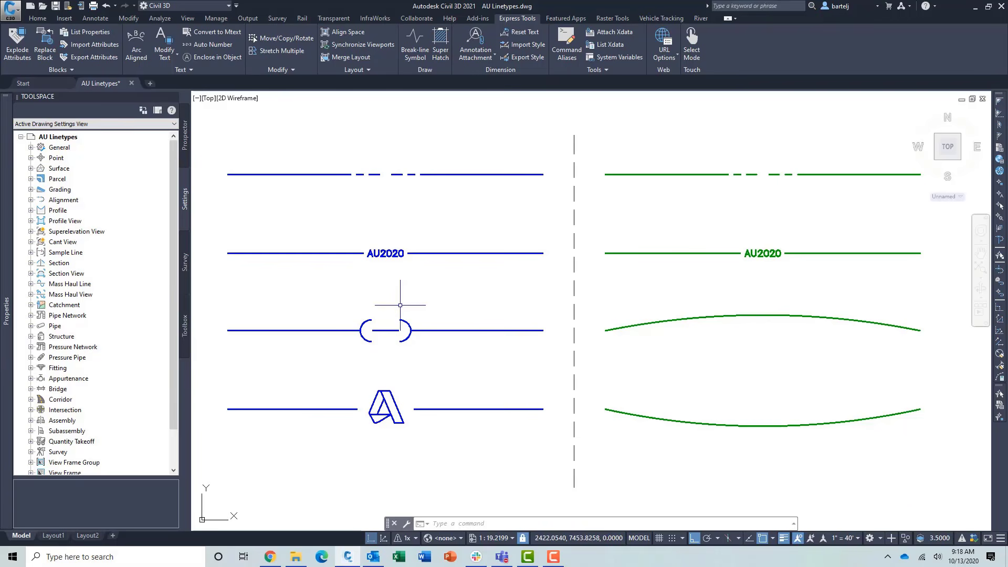
# Start Make Linetype with a linetype file in the AU2020 folder, naming the linetype AU-Corp with the description corp limits.
pyautogui.click(603, 70)
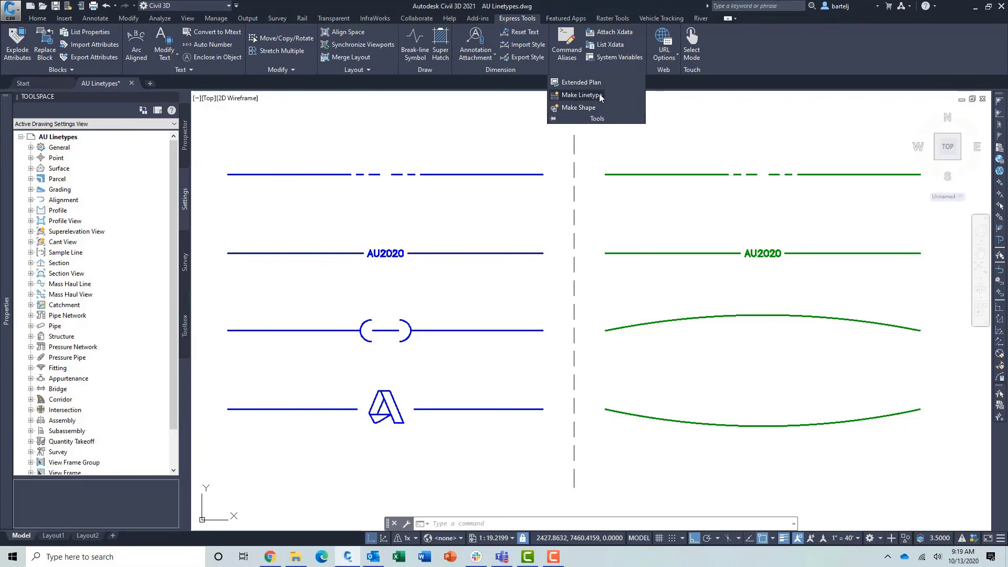
pyautogui.click(600, 95)
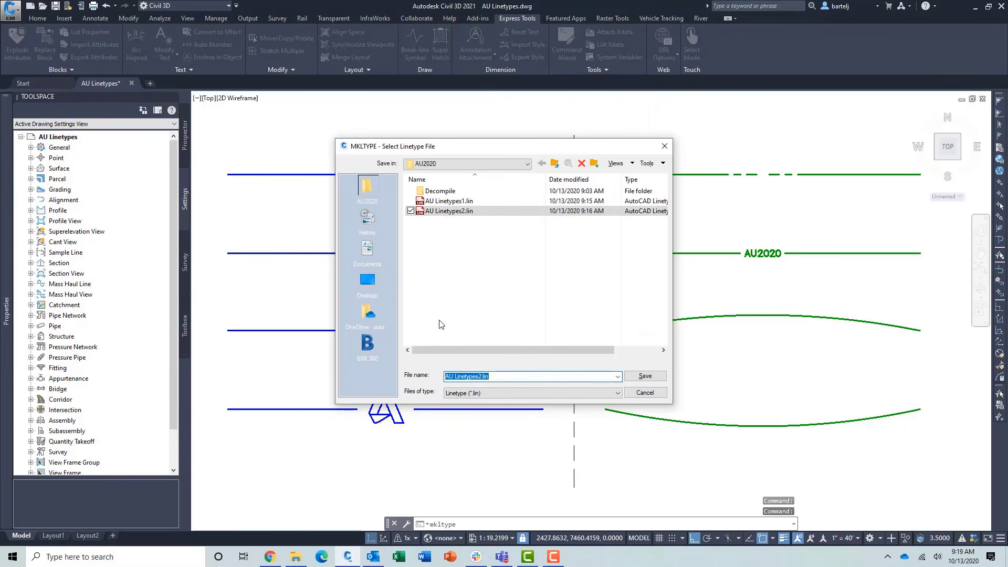
pyautogui.click(479, 377)
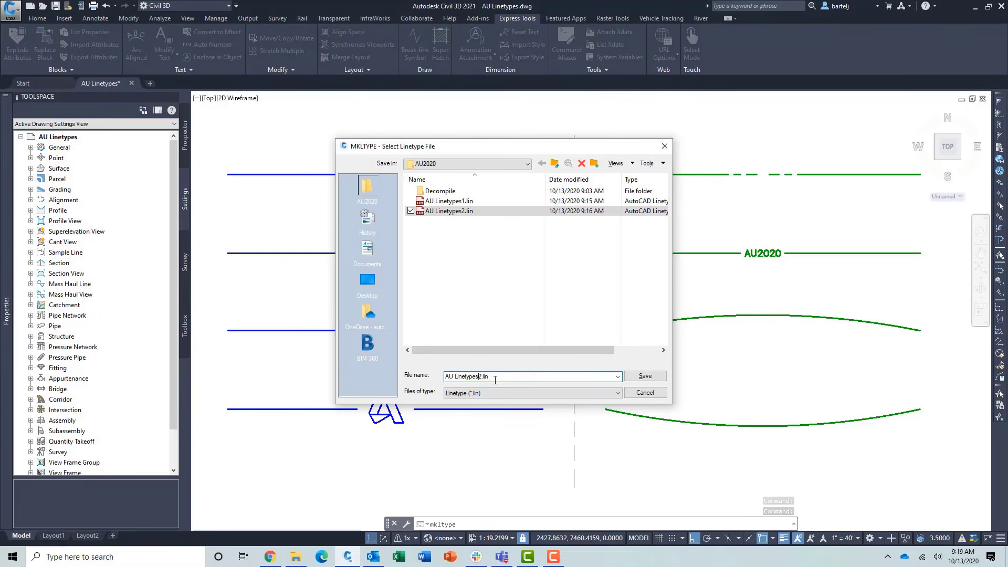
pyautogui.click(644, 376)
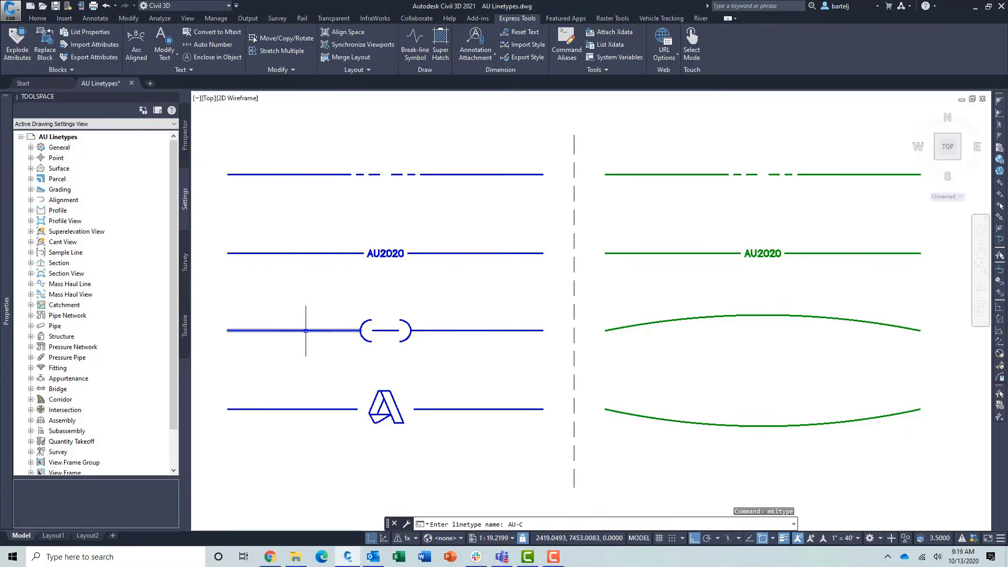
pyautogui.press('Return')
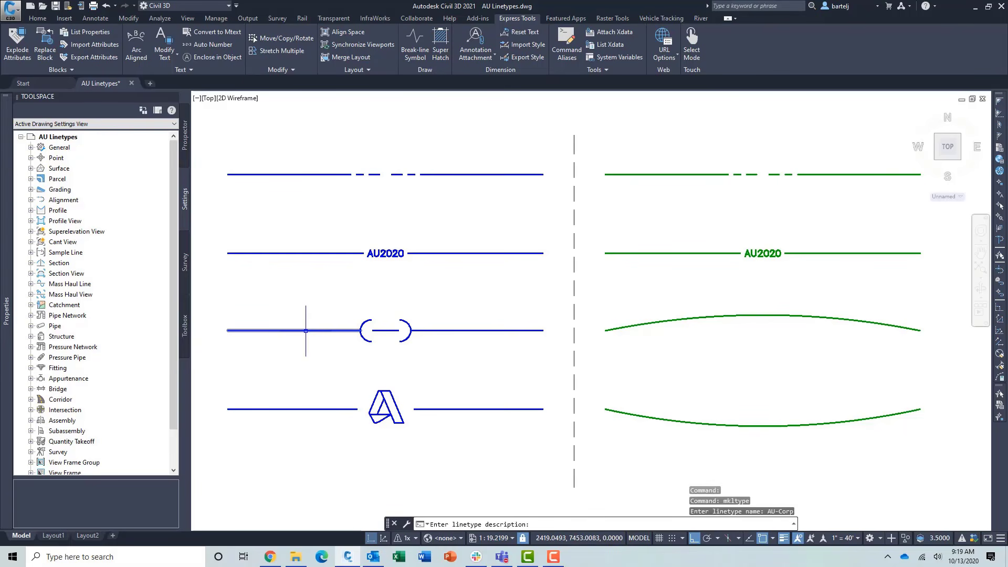
pyautogui.write('corp limits')
pyautogui.press('Return')
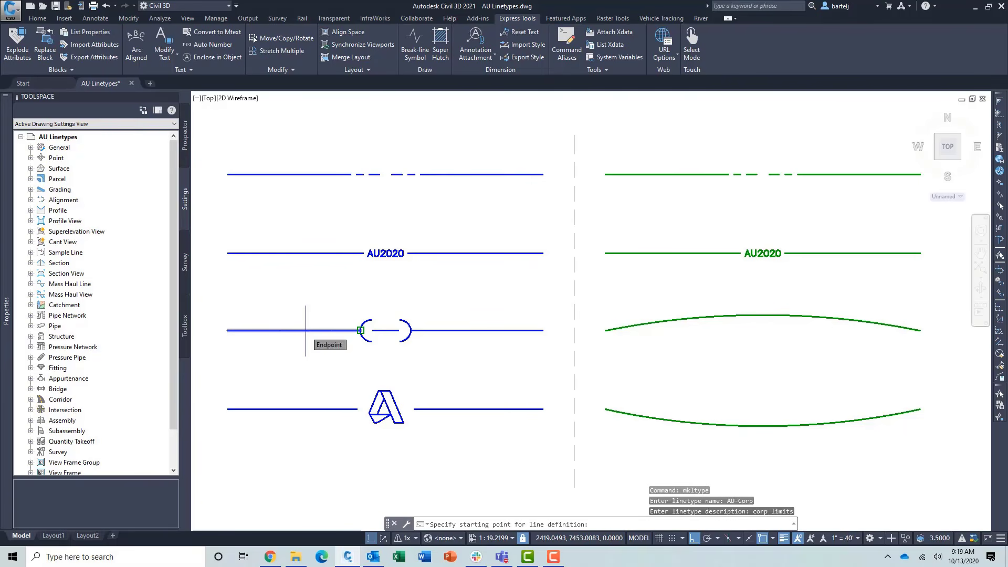
# Define the linetype pattern from the third blue line's outer left end to its right segment's inner end, using the left segment and corp shape.
pyautogui.click(229, 331)
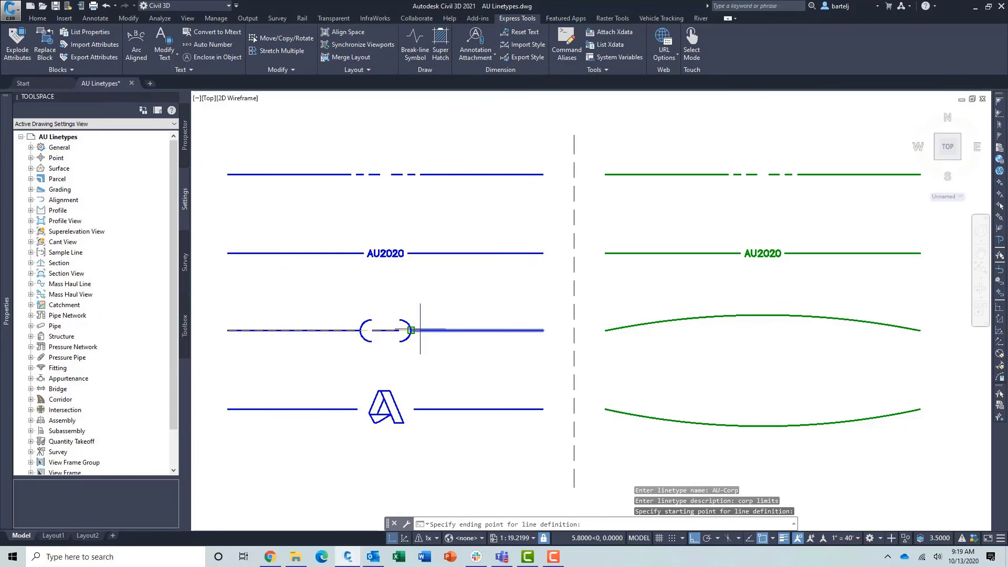
pyautogui.click(412, 330)
pyautogui.click(378, 307)
pyautogui.click(346, 330)
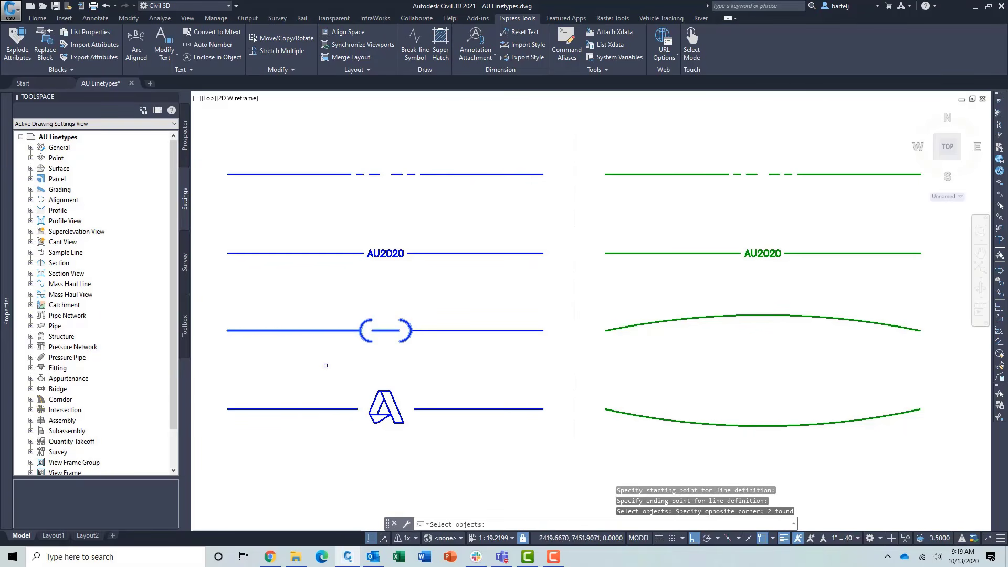
pyautogui.press('Return')
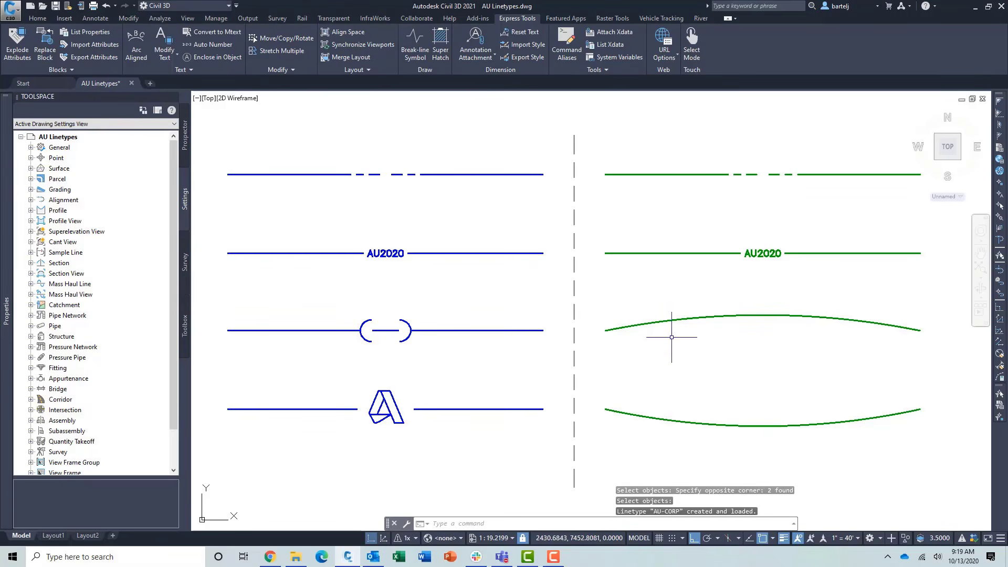
# Set the linetype of the upper green arc to AU-CORP.
pyautogui.click(699, 317)
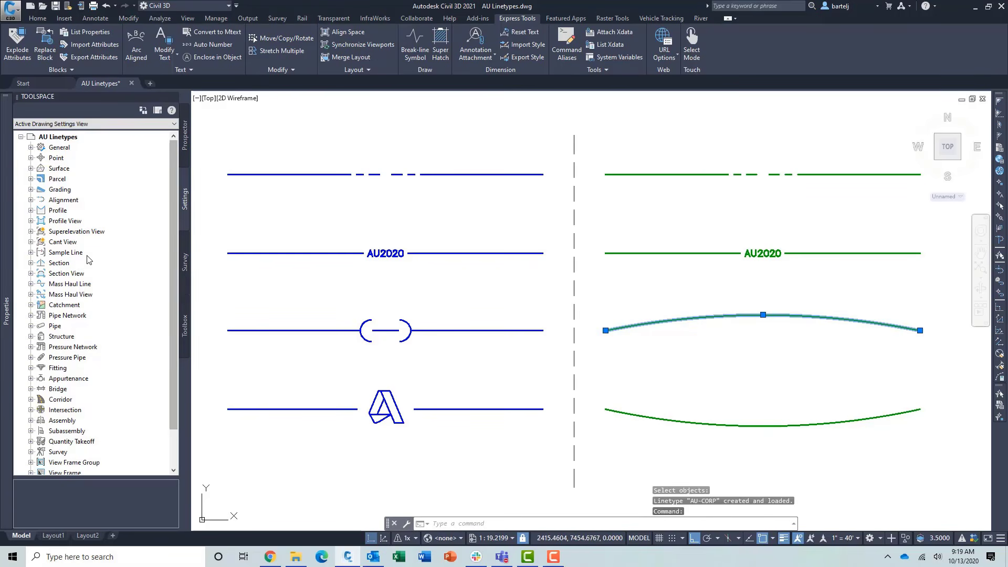
pyautogui.moveTo(3, 254)
pyautogui.click(252, 149)
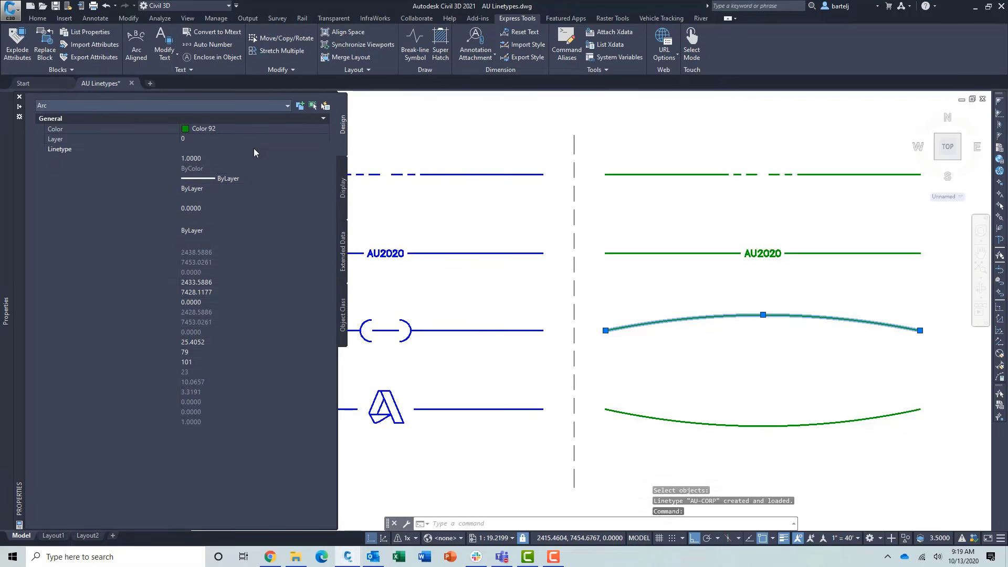
pyautogui.click(263, 148)
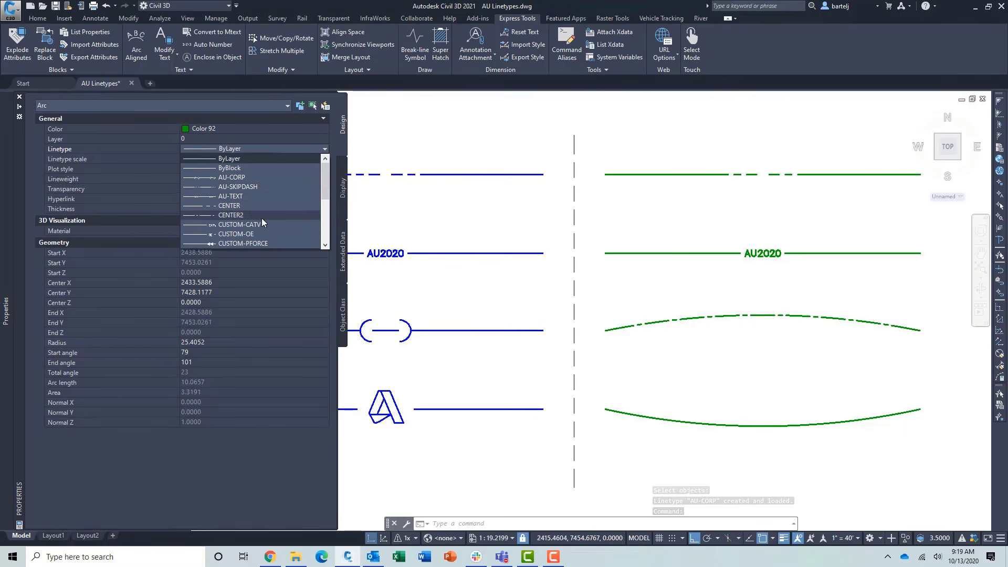
pyautogui.click(256, 177)
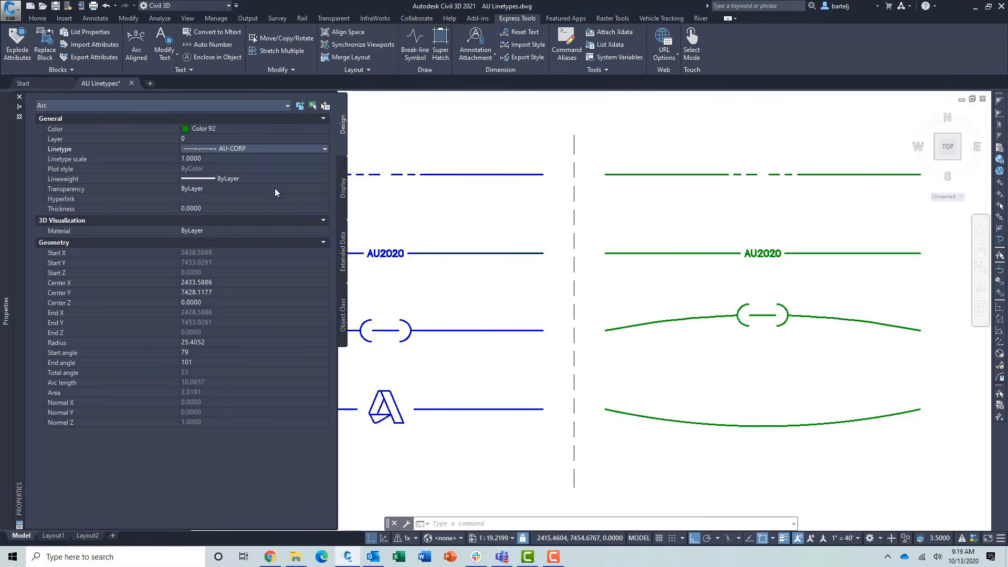
# Preview the AU-CORP linetype on a tighter curve by stretching the upper green arc's midpoint upward, and cancel the stretch.
pyautogui.click(762, 315)
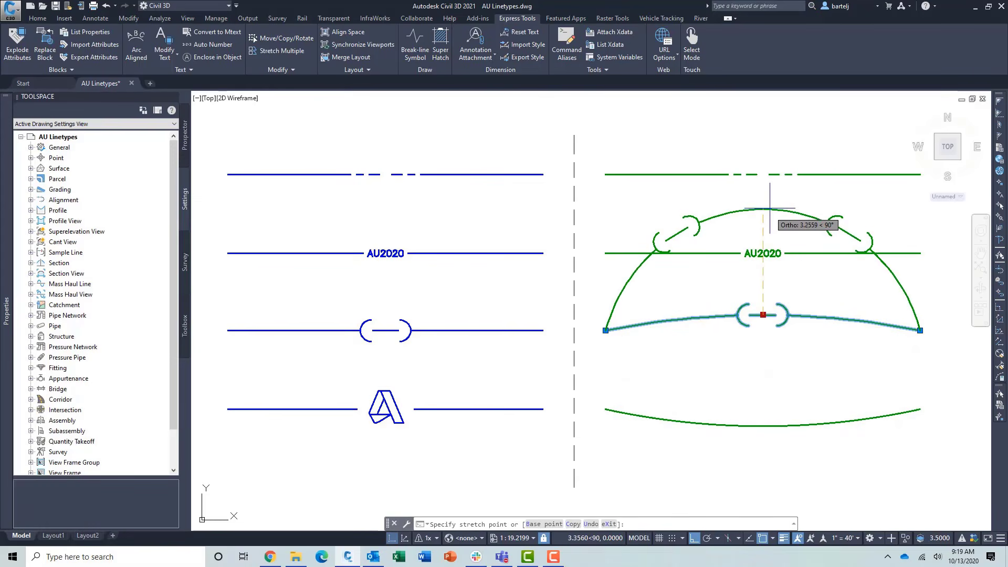
pyautogui.press('Escape')
pyautogui.press('Escape')
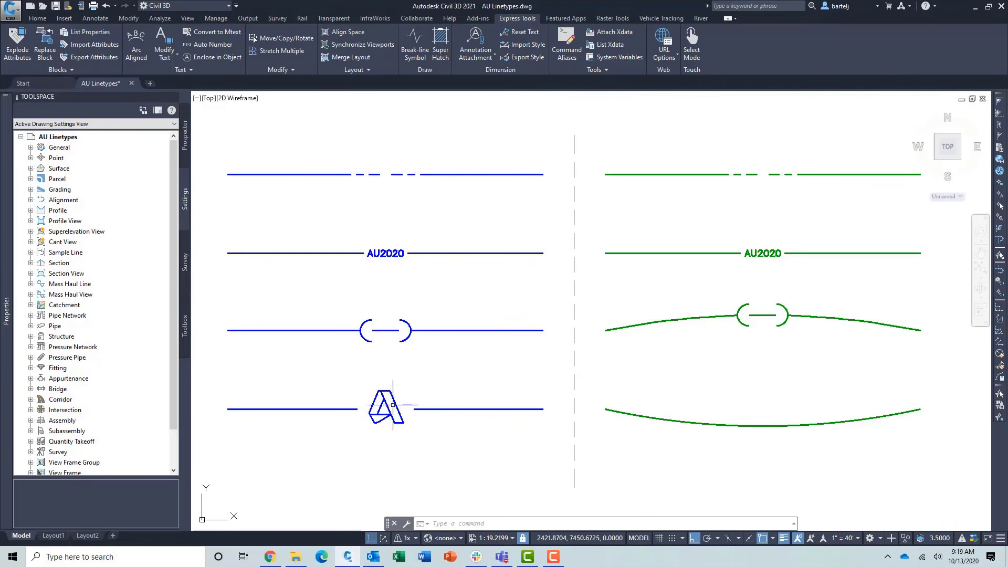
# Start Make Shape and save the new shape file as AU-Logo in the AU2020 folder.
pyautogui.click(605, 68)
pyautogui.click(586, 109)
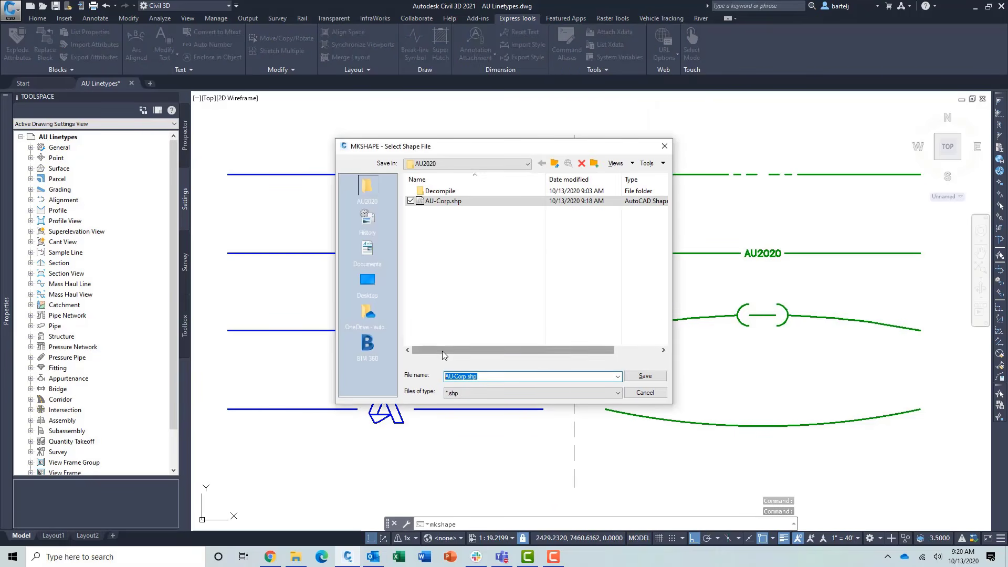
pyautogui.write('AU')
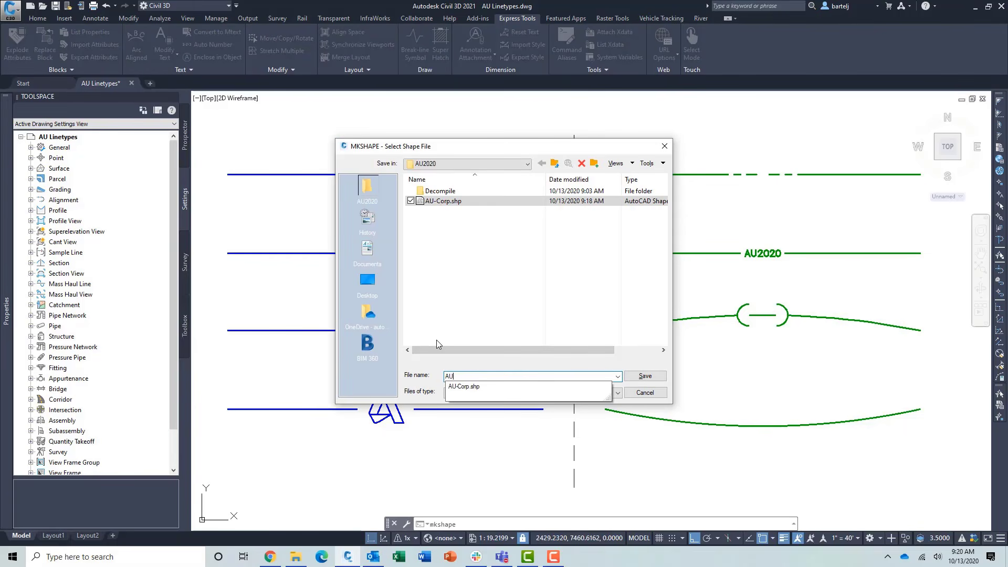
pyautogui.write('-Logo')
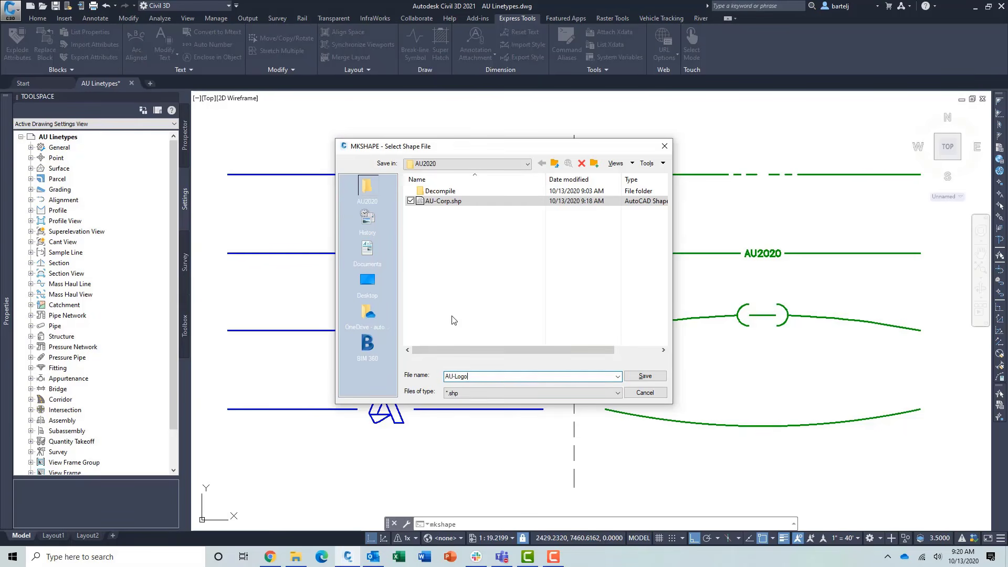
pyautogui.click(630, 378)
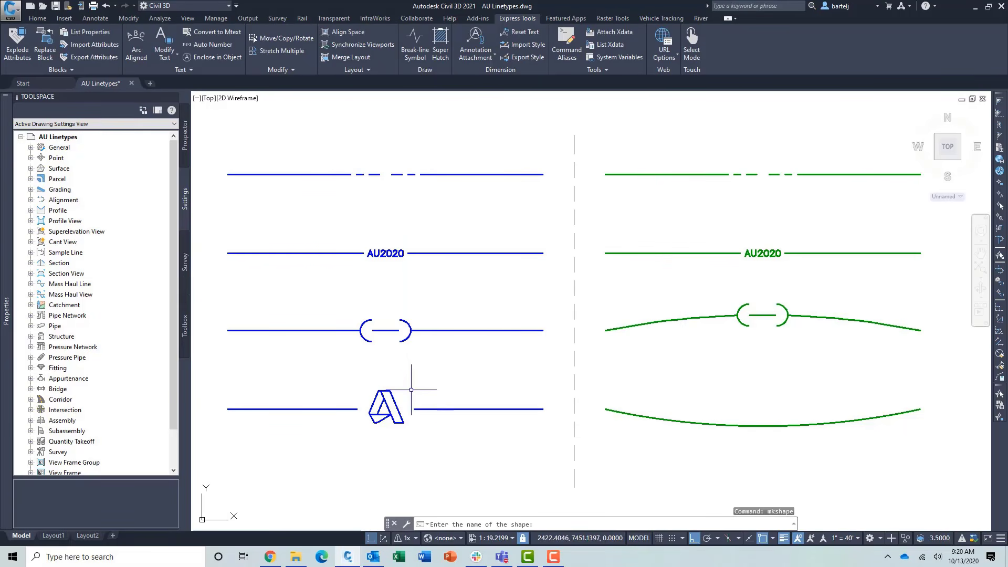
# Name the new shape Logo and accept the default resolution of 128.
pyautogui.write('Logo')
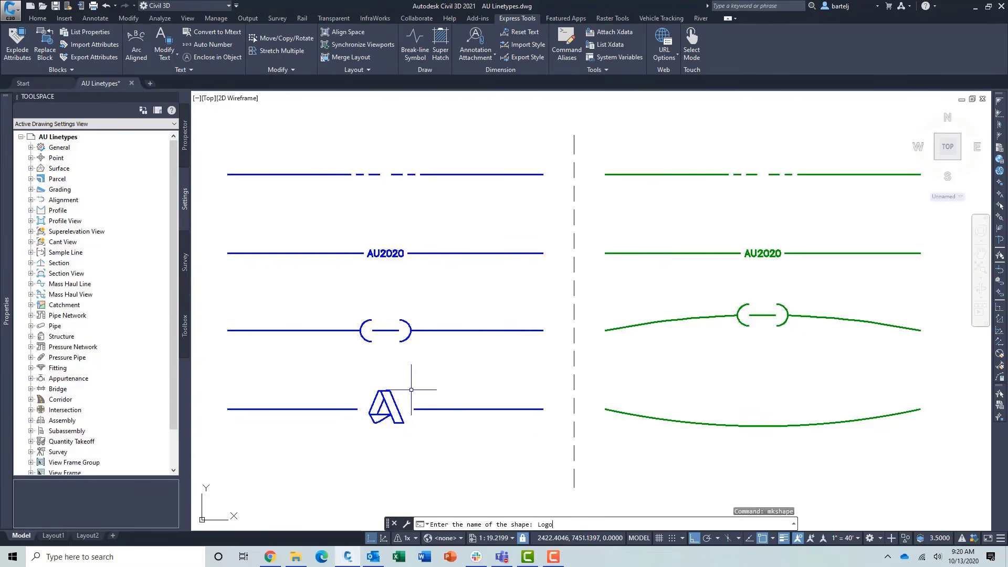
pyautogui.press('Return')
pyautogui.press('Return')
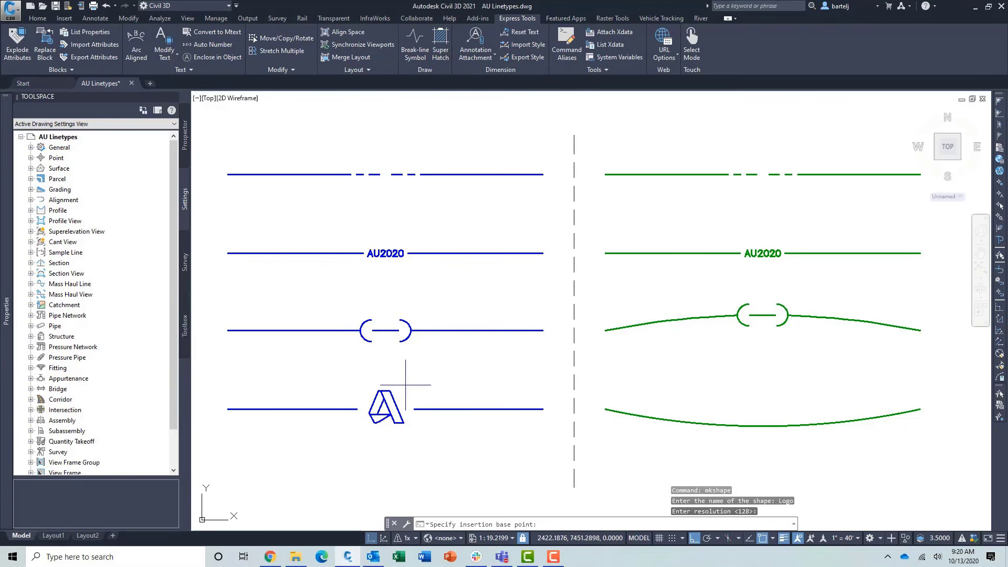
# Base the shape midway between the inner ends of the fourth blue line's segments and build it from the logo linework.
pyautogui.keyDown('shift'); pyautogui.rightClick(413, 378); pyautogui.keyUp('shift')
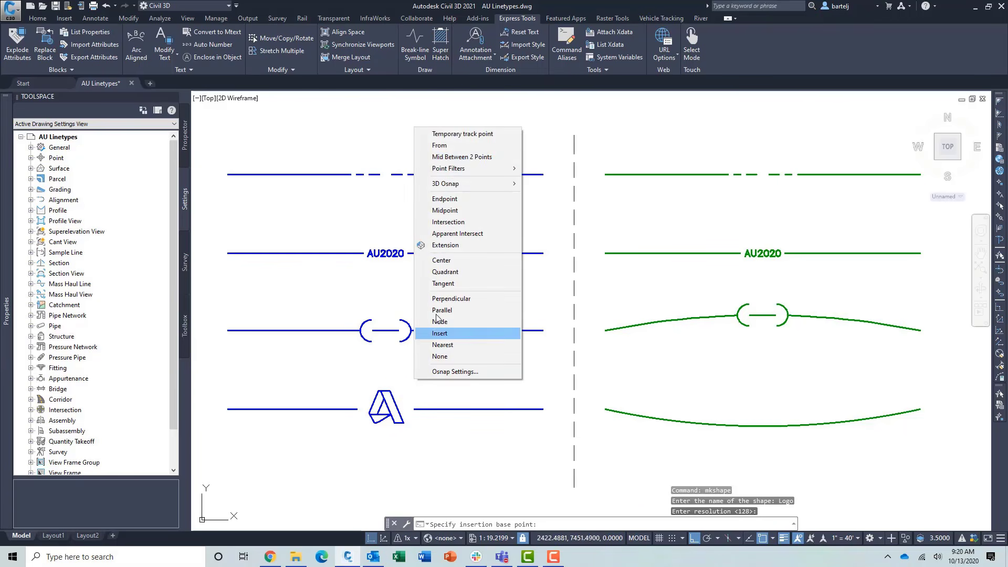
pyautogui.click(473, 158)
pyautogui.click(358, 409)
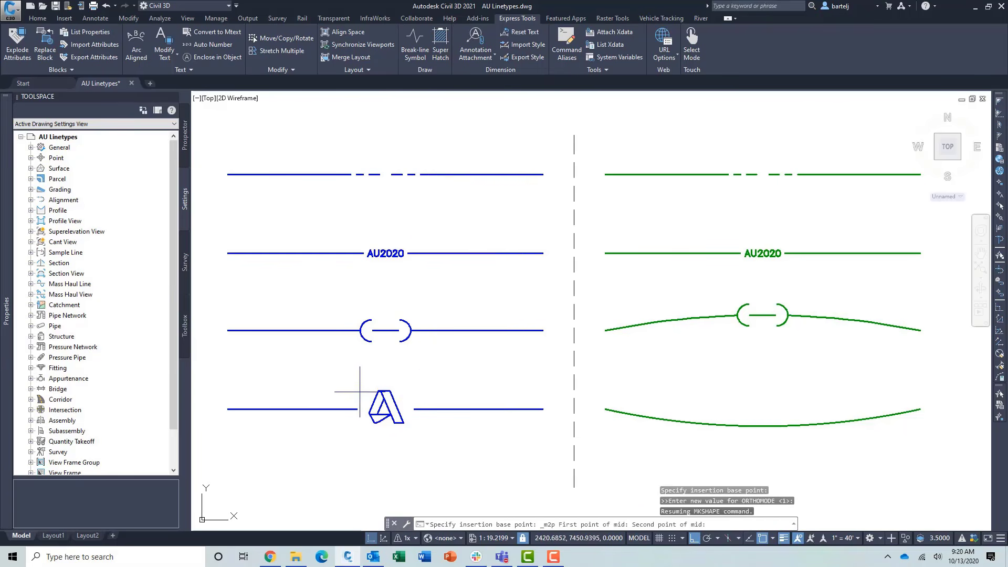
pyautogui.click(413, 409)
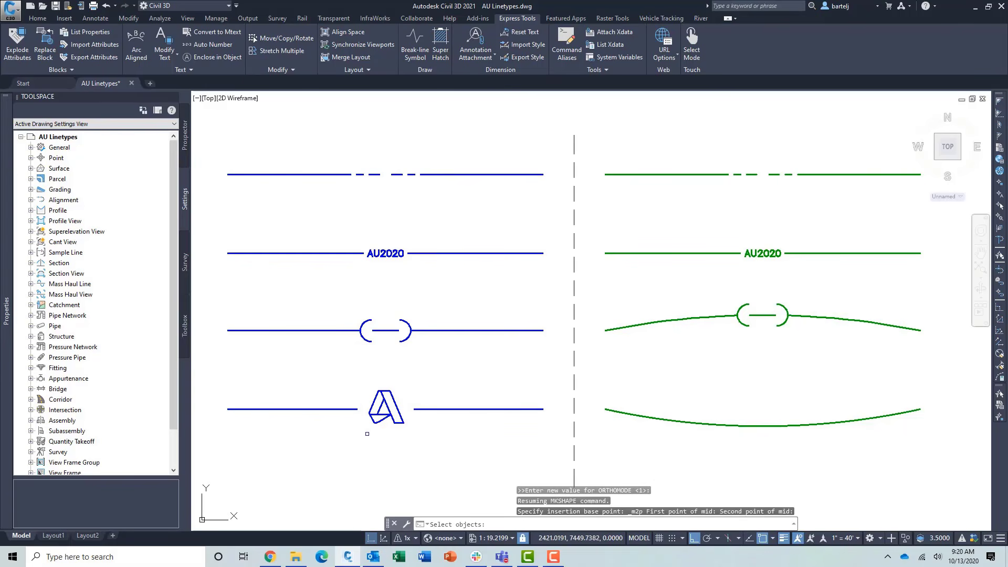
pyautogui.click(360, 435)
pyautogui.click(408, 379)
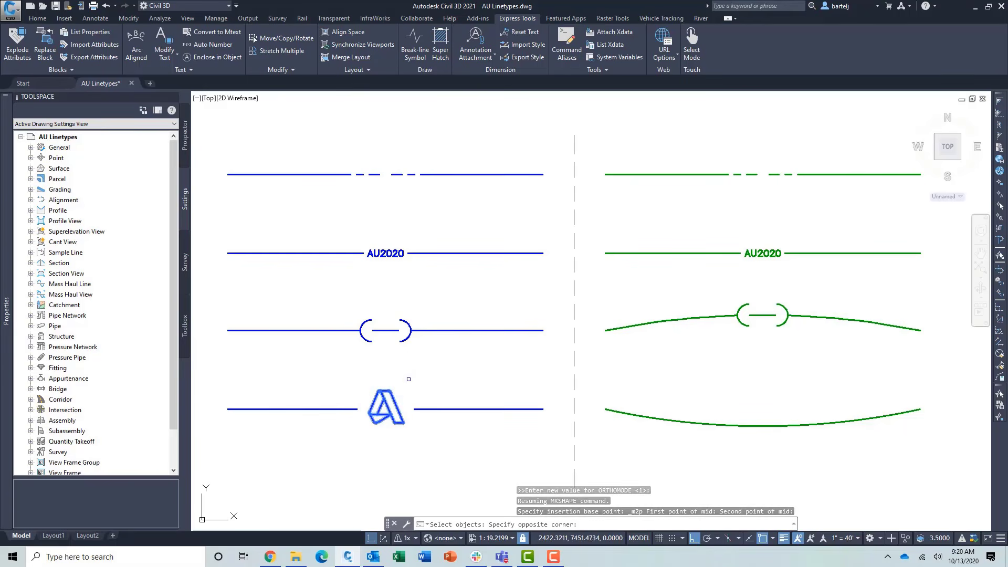
pyautogui.press('Return')
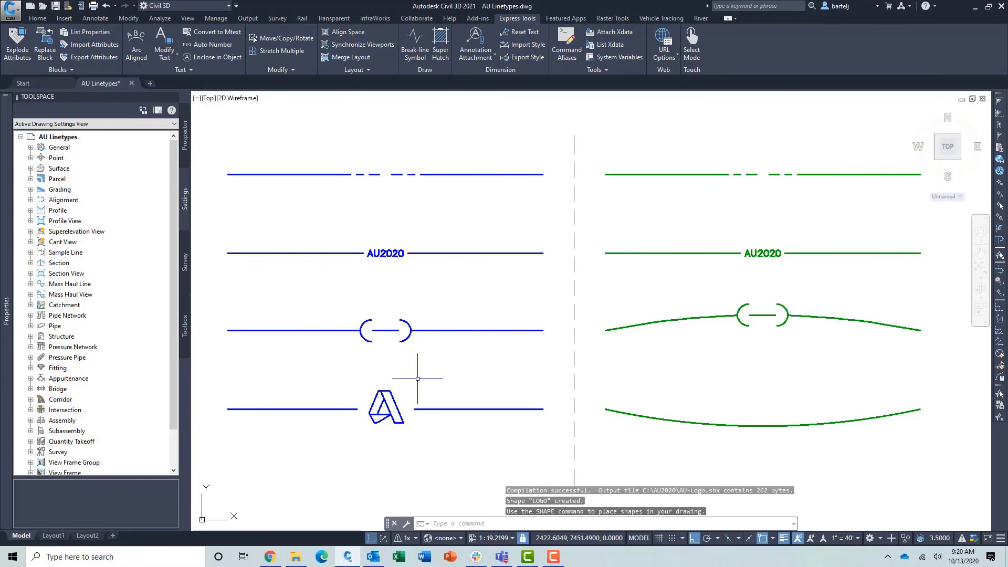
# Erase the original logo linework from the gap in the fourth blue line.
pyautogui.write('e')
pyautogui.press('Return')
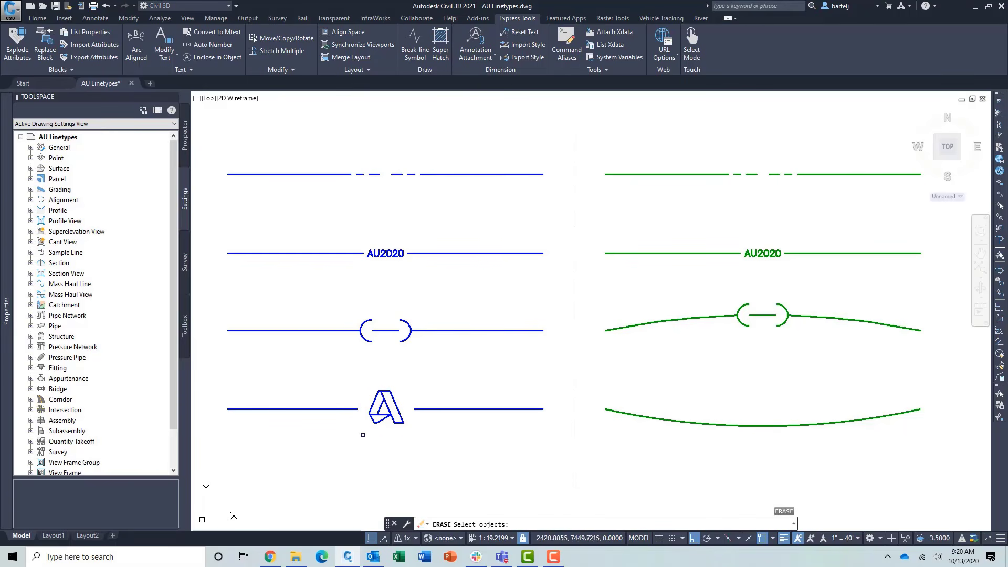
pyautogui.click(361, 436)
pyautogui.click(409, 370)
pyautogui.press('Return')
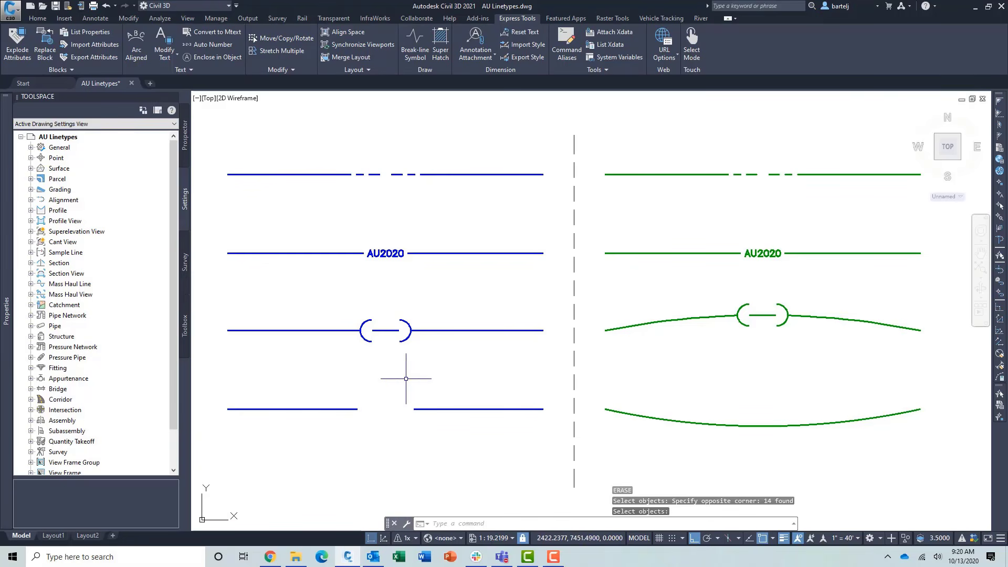
# List all shapes available to the Shape command.
pyautogui.write('sh')
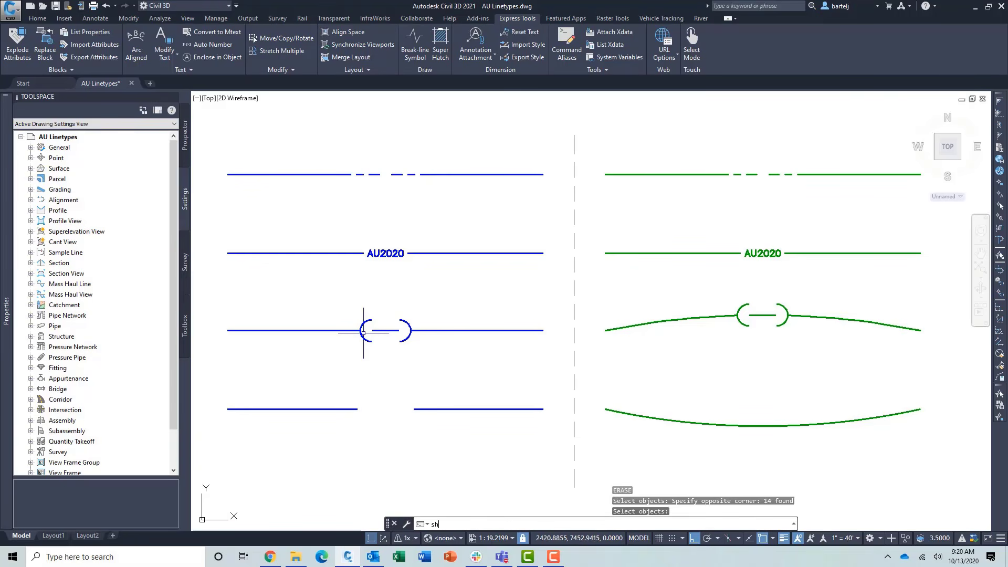
pyautogui.write('ape')
pyautogui.press('Return')
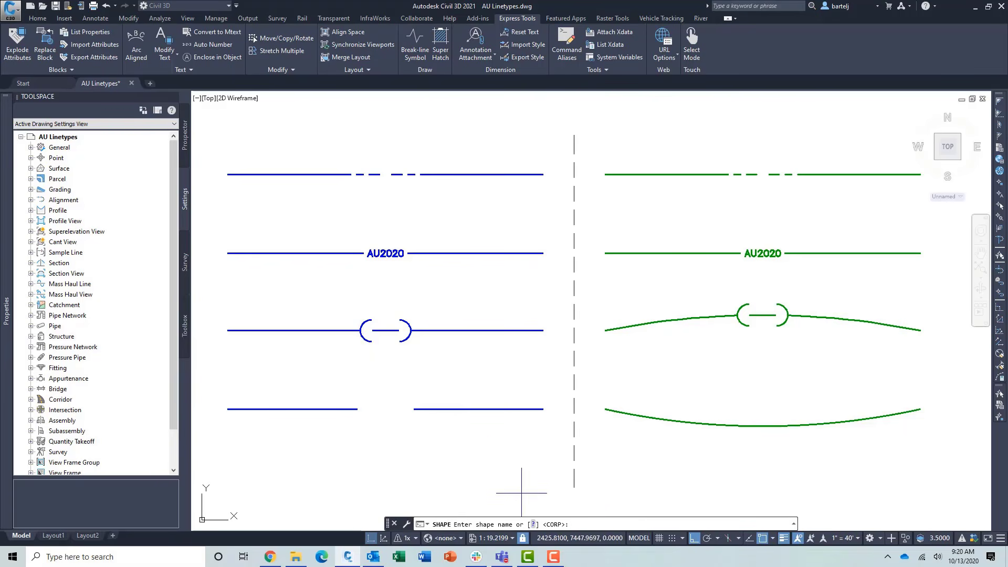
pyautogui.click(533, 524)
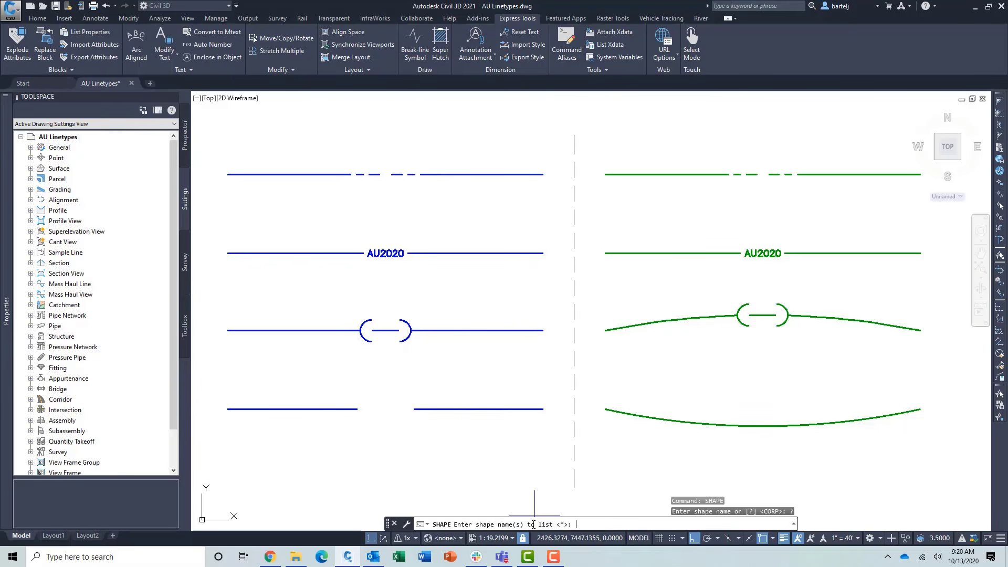
pyautogui.press('Return')
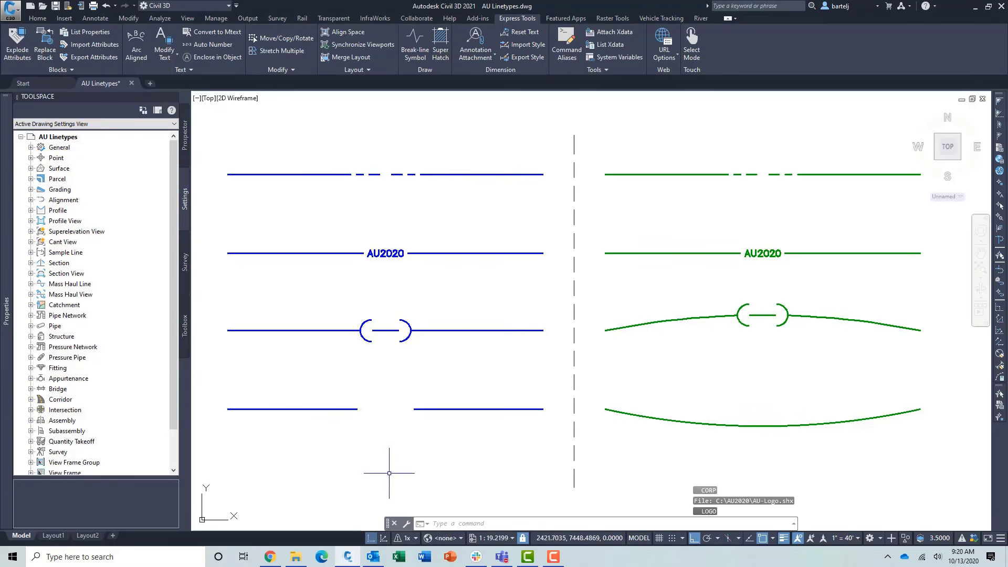
# Insert the logo shape midway between the inner ends of the fourth blue line's segments, at height 1 and rotation 0.
pyautogui.write('sh')
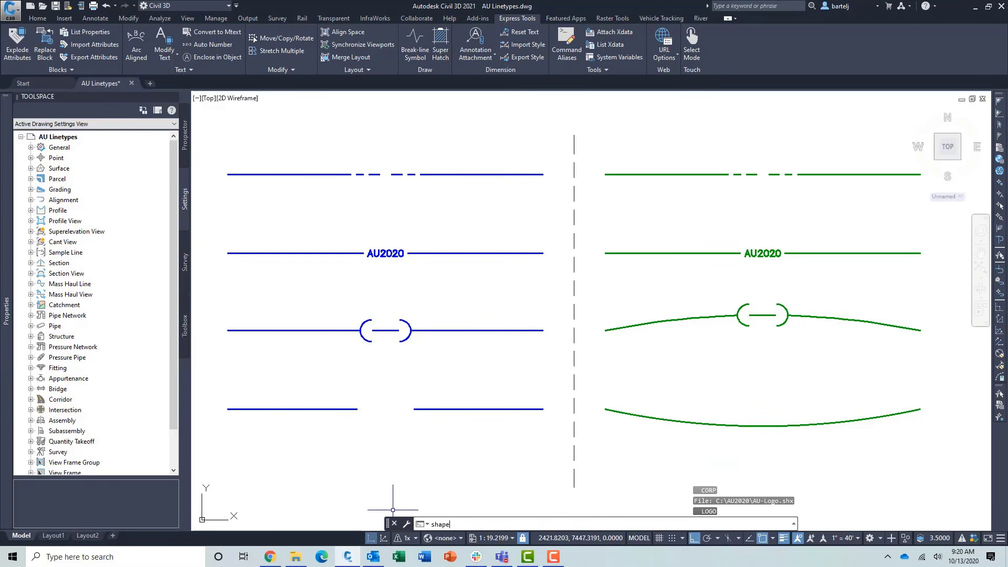
pyautogui.write('ape')
pyautogui.press('Return')
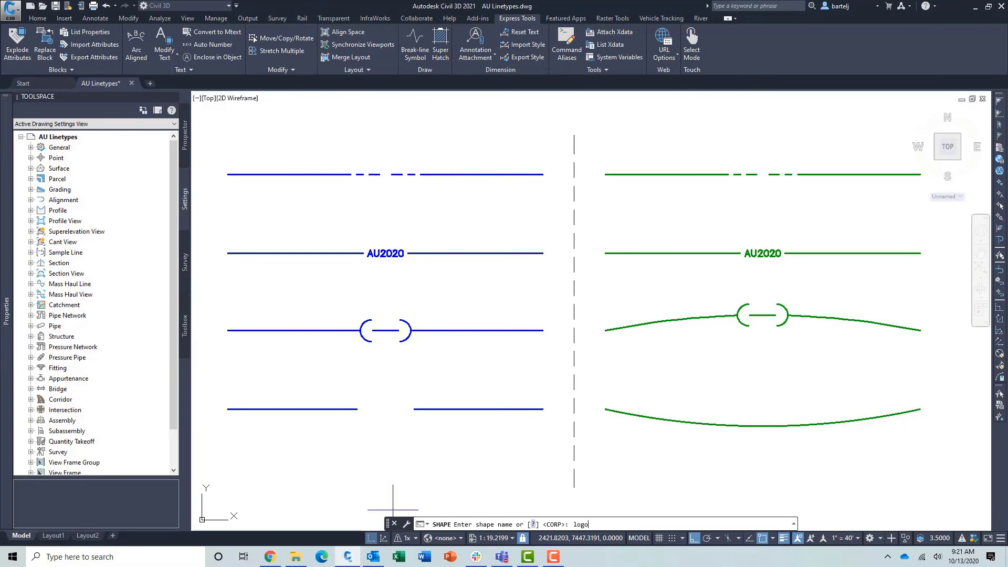
pyautogui.press('Return')
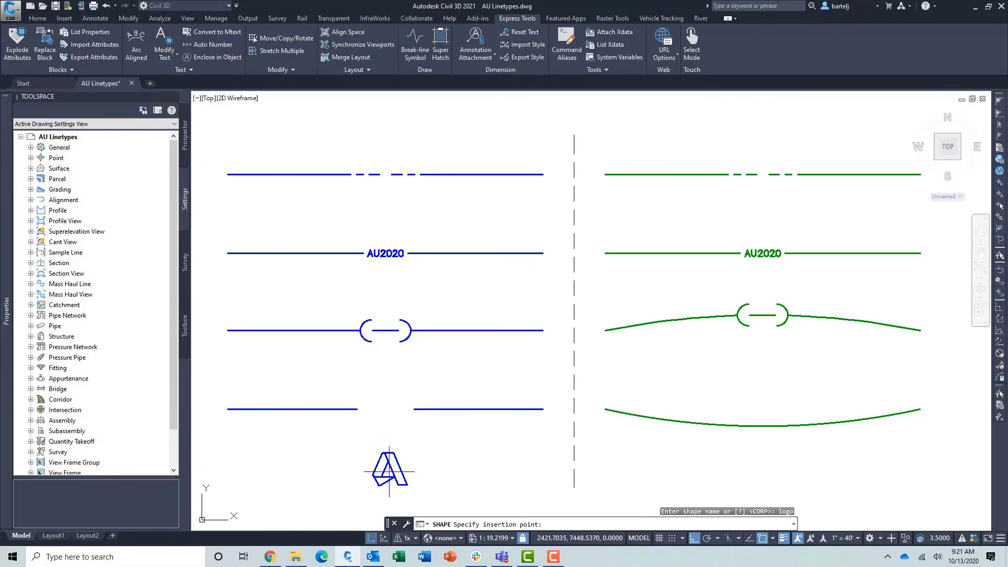
pyautogui.keyDown('shift'); pyautogui.rightClick(388, 387); pyautogui.keyUp('shift')
pyautogui.click(436, 163)
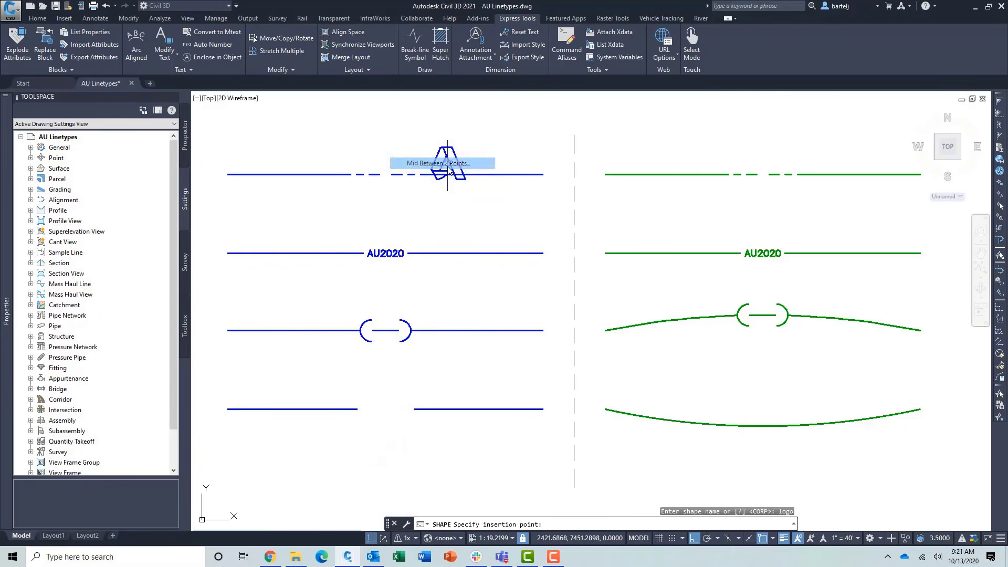
pyautogui.click(357, 409)
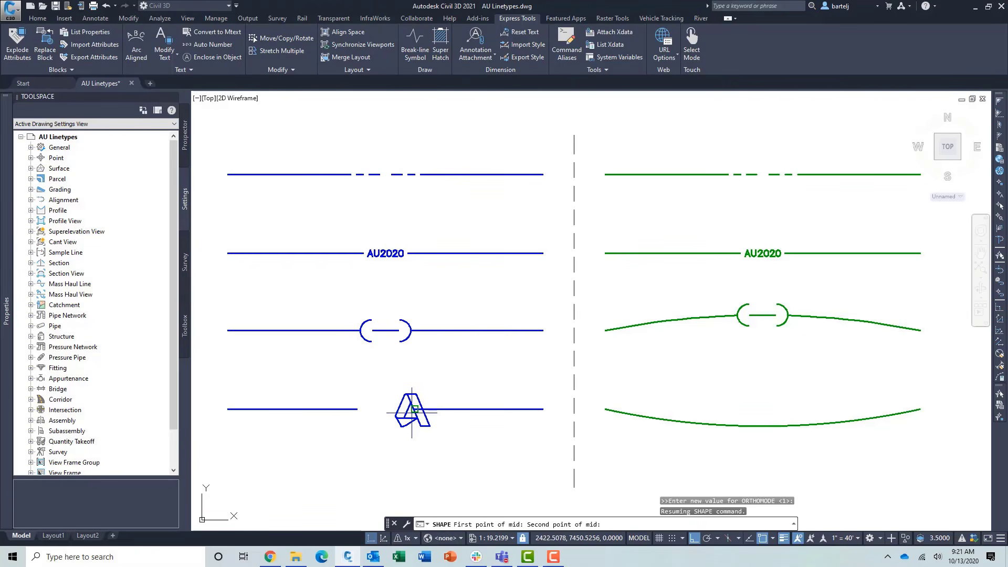
pyautogui.click(414, 409)
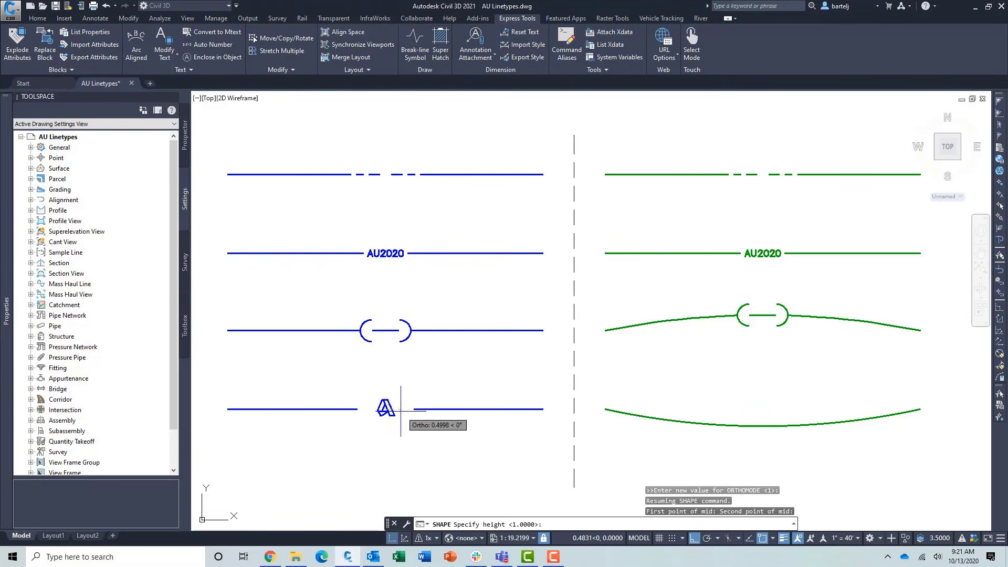
pyautogui.click(399, 410)
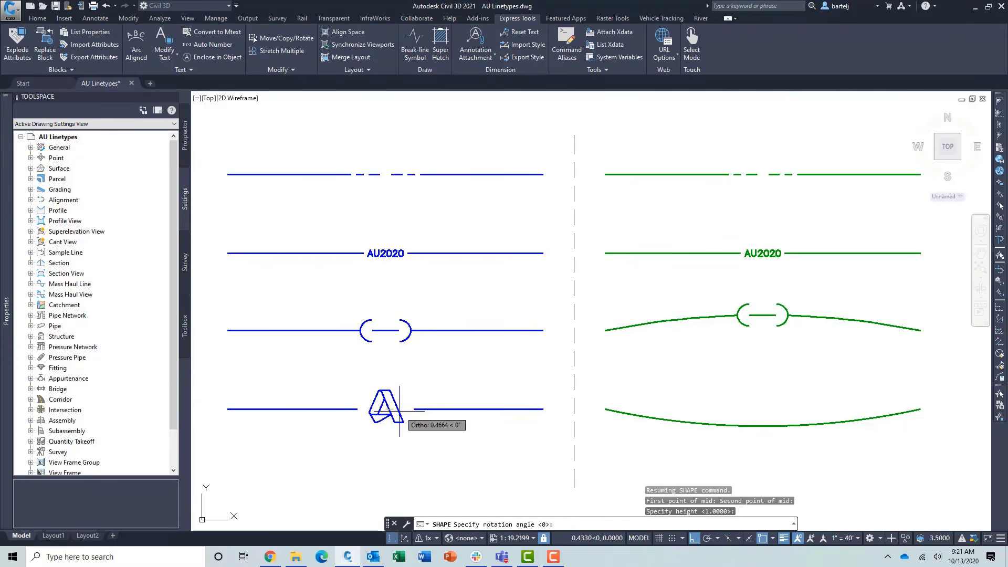
pyautogui.click(399, 410)
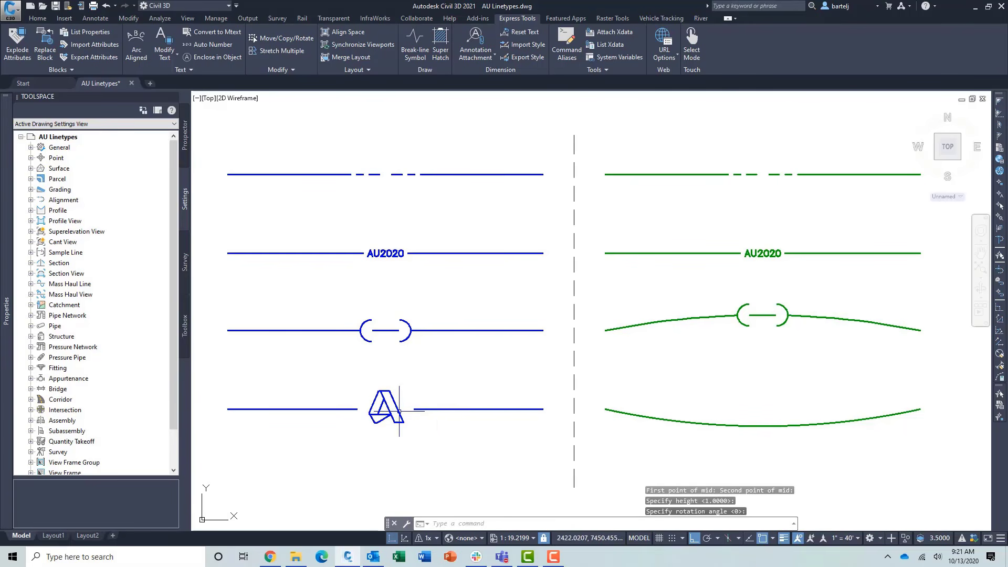
# Start Make Linetype and save the new linetype file as AU Linetypes4.lin in the AU2020 folder.
pyautogui.click(606, 68)
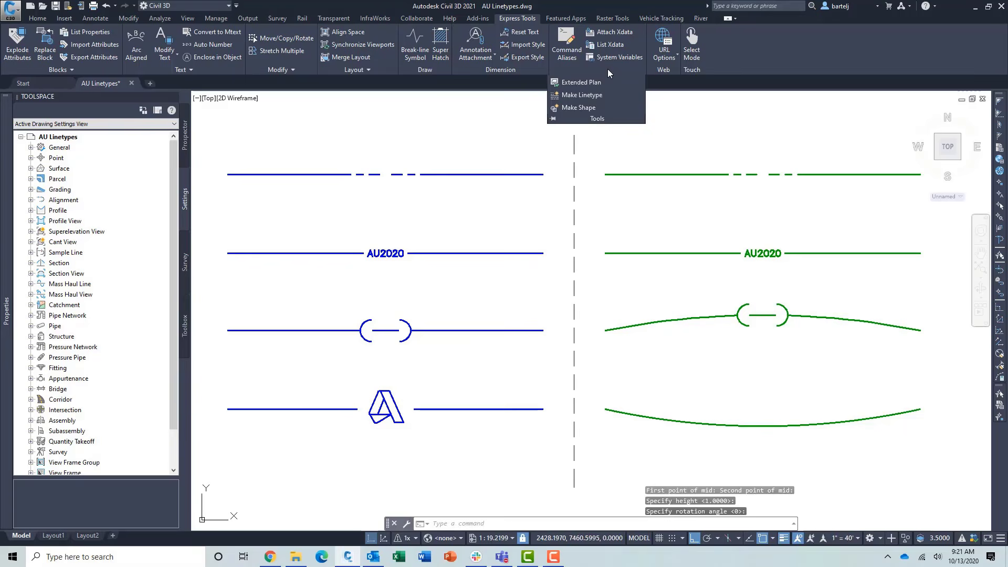
pyautogui.click(600, 95)
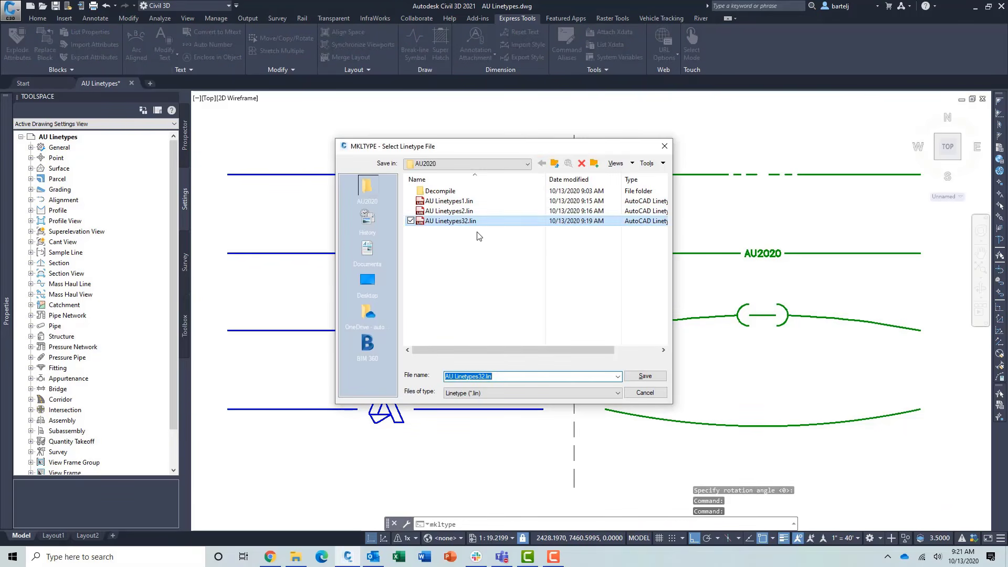
pyautogui.click(481, 376)
pyautogui.write('4')
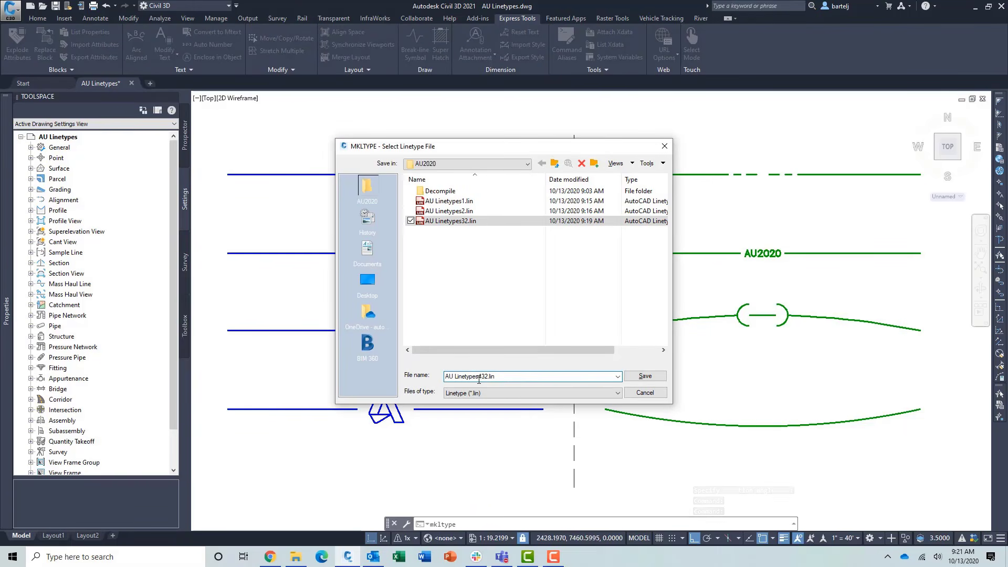
pyautogui.press('Delete')
pyautogui.press('Delete')
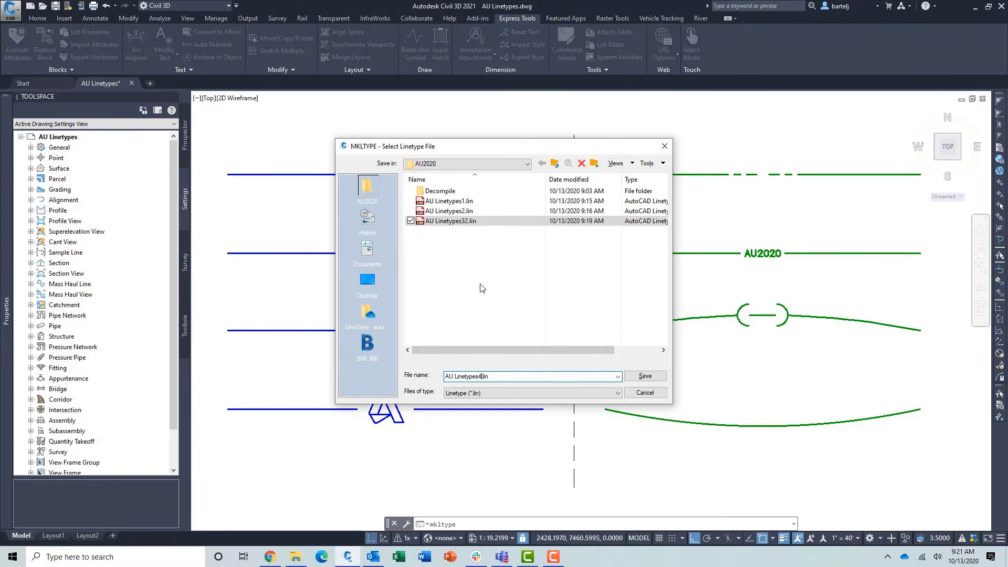
pyautogui.click(479, 287)
pyautogui.click(632, 376)
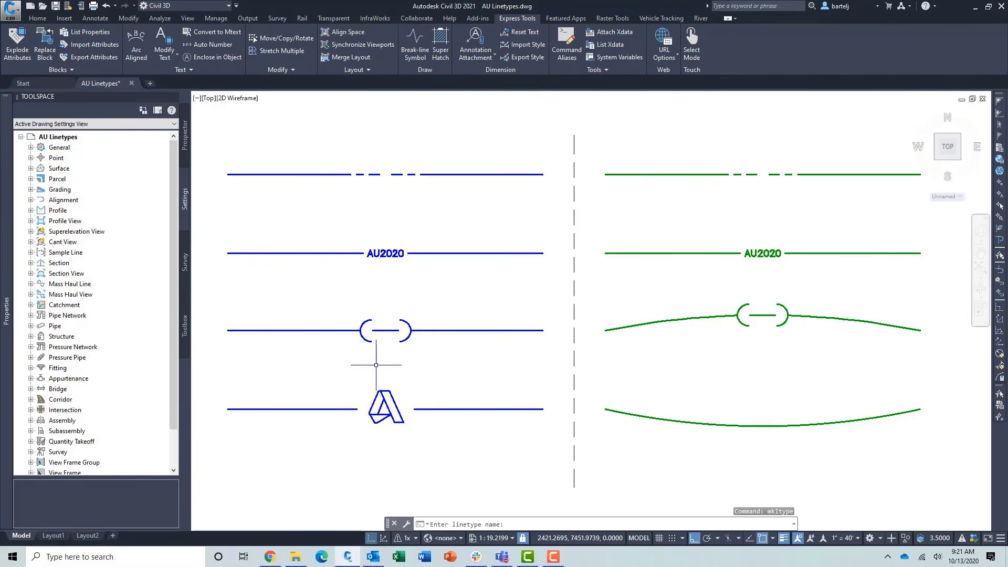
# Name the linetype AU-Logo and describe it as Autodesk University.
pyautogui.write('AU-Logo')
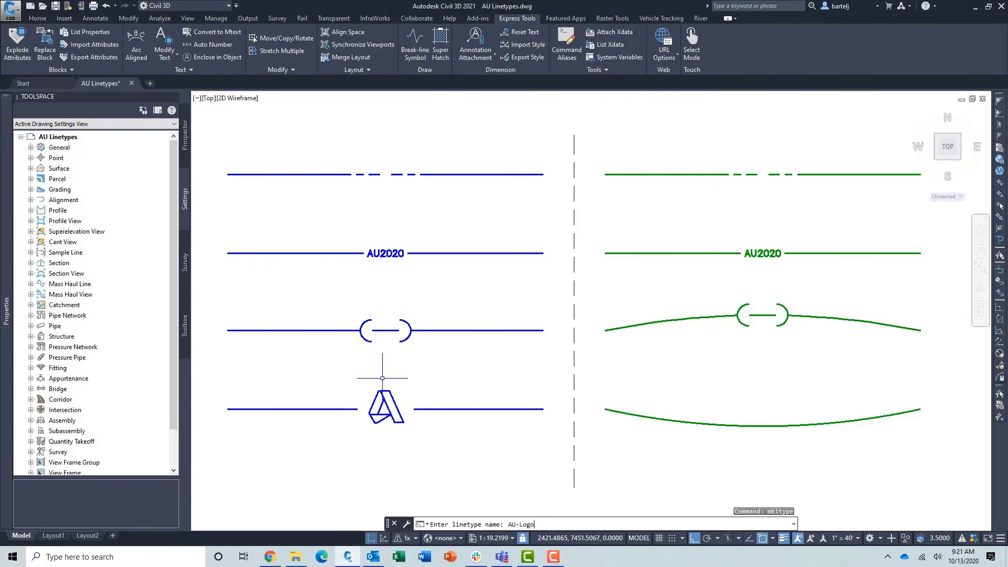
pyautogui.press('Return')
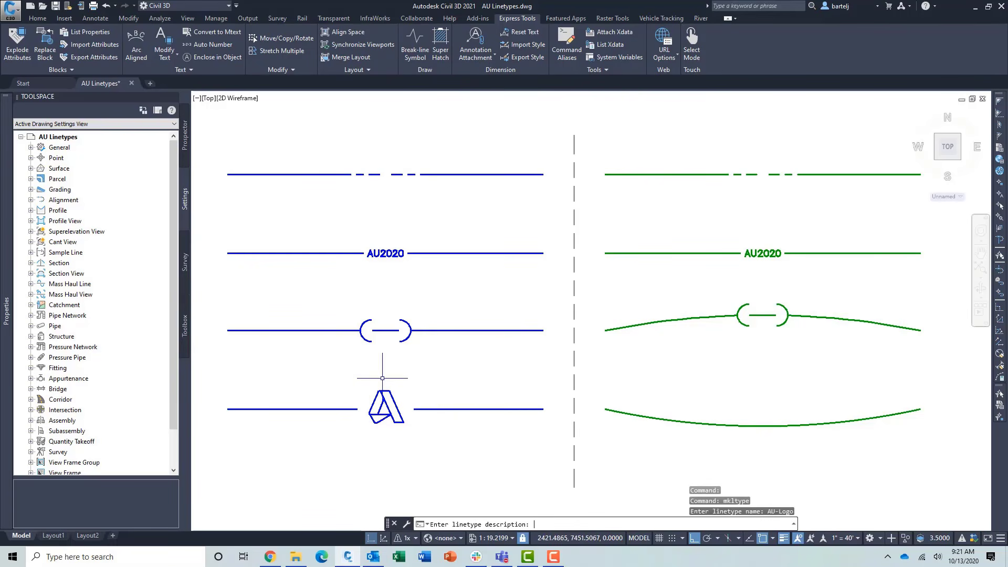
pyautogui.write('Autodesk University')
pyautogui.press('Return')
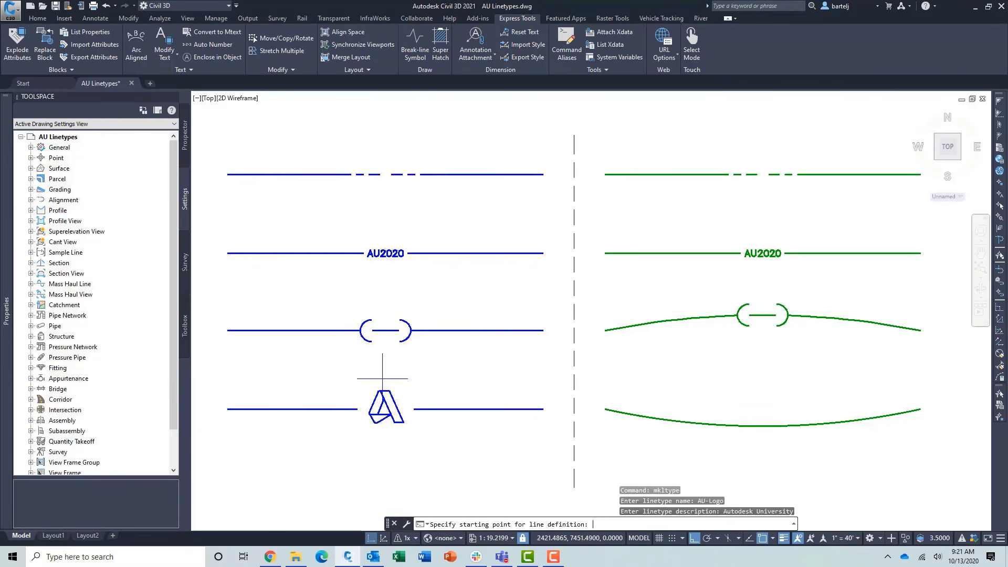
# Define the linetype from the fourth blue line's outer start to its second segment's inner end, using the first segment and logo shape.
pyautogui.click(233, 404)
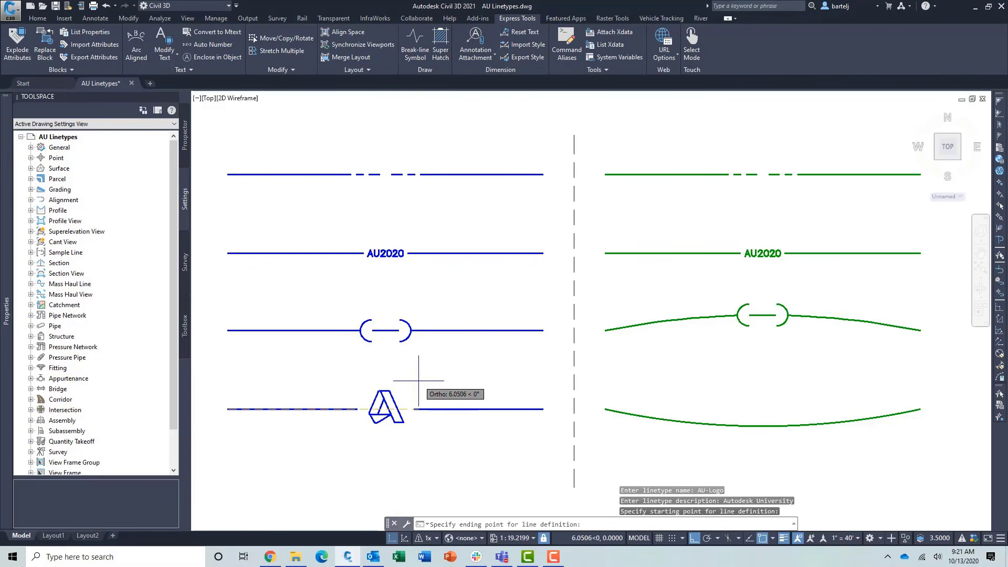
pyautogui.click(415, 409)
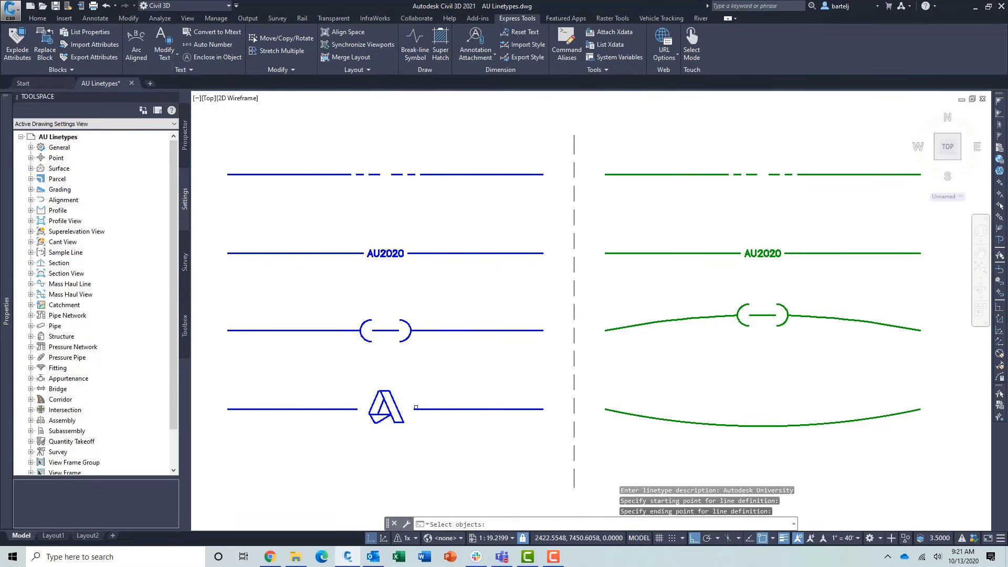
pyautogui.click(407, 441)
pyautogui.click(331, 379)
pyautogui.press('Return')
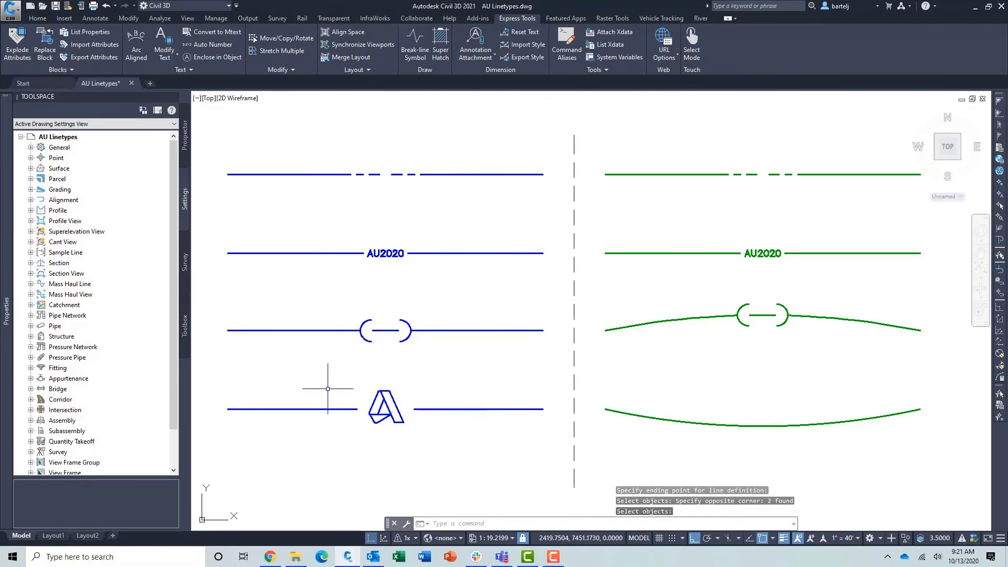
# Assign the AU-LOGO linetype to the lowest green arc.
pyautogui.click(635, 415)
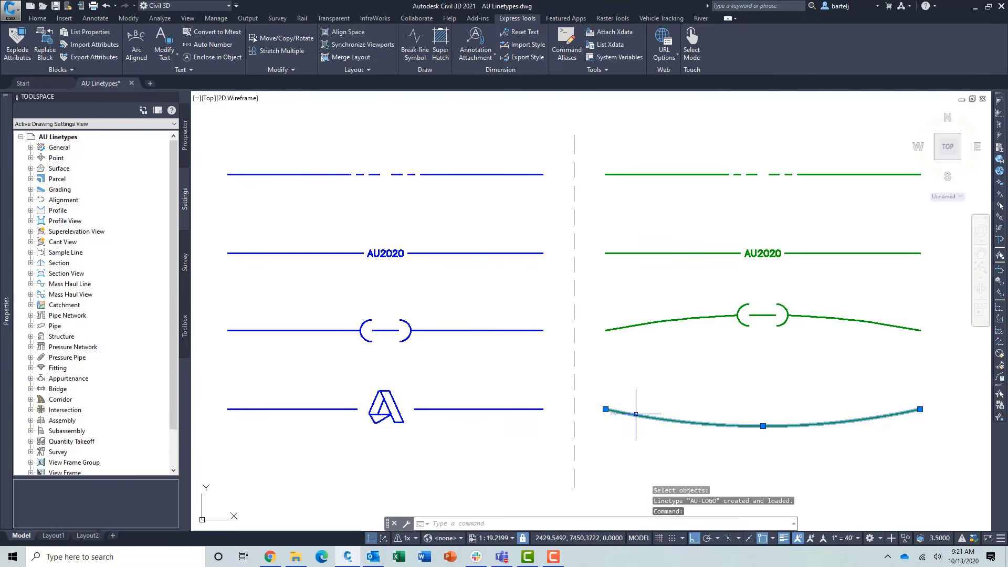
pyautogui.hotkey('ctrl', '1')
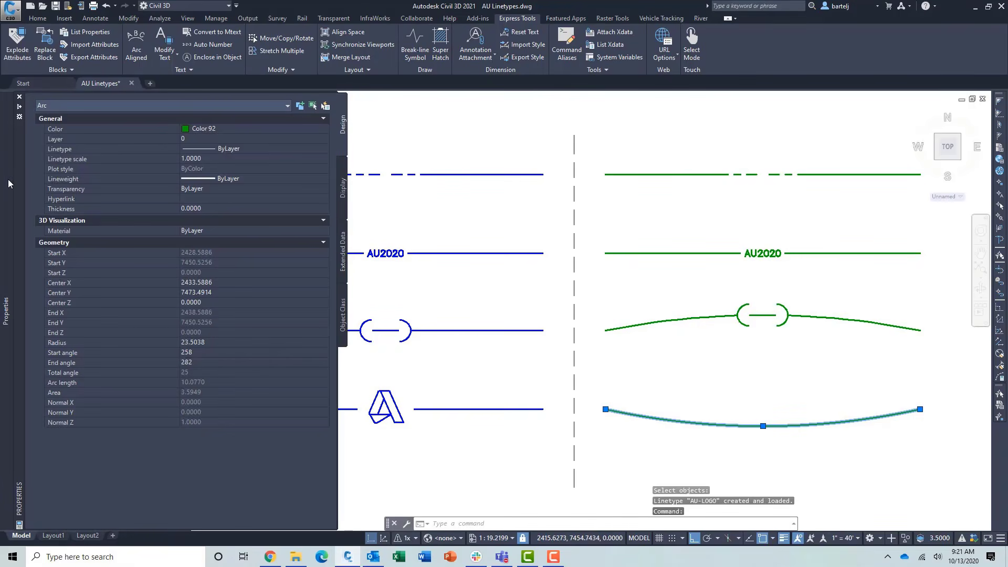
pyautogui.click(262, 146)
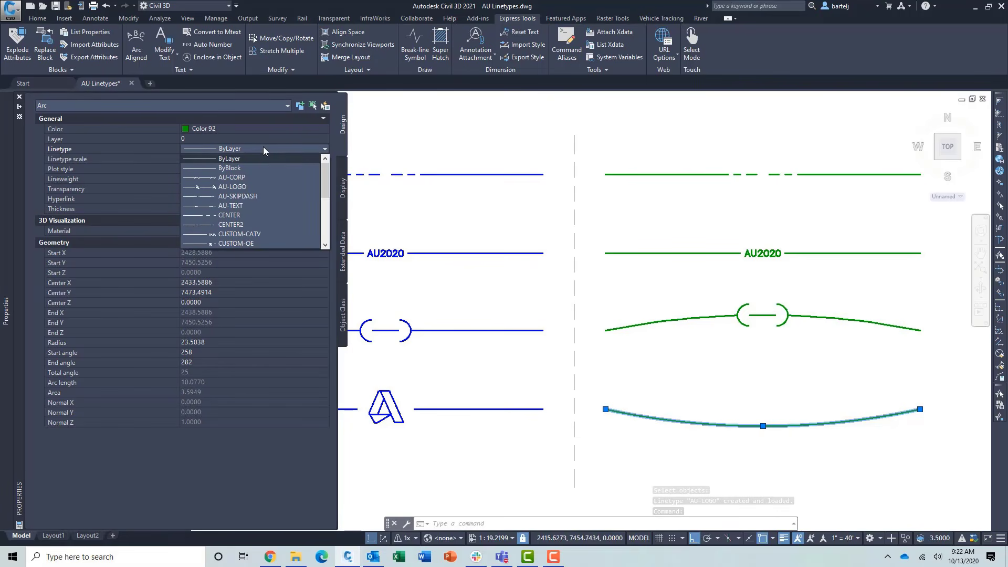
pyautogui.click(253, 187)
pyautogui.hotkey('ctrl', '1')
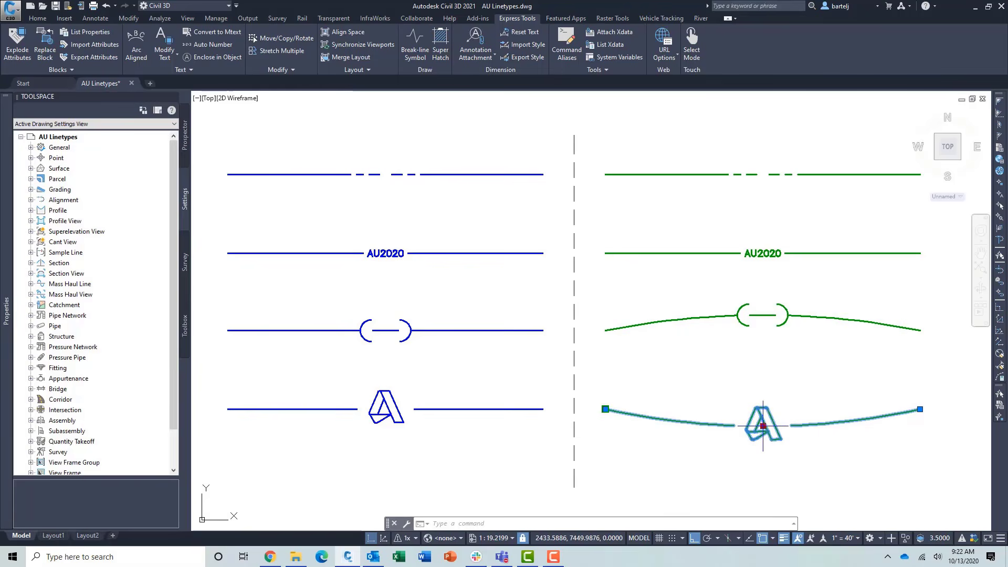
# Stretch the midpoint of the lowest green arc about 2 units straight down, then deselect the arc.
pyautogui.click(762, 425)
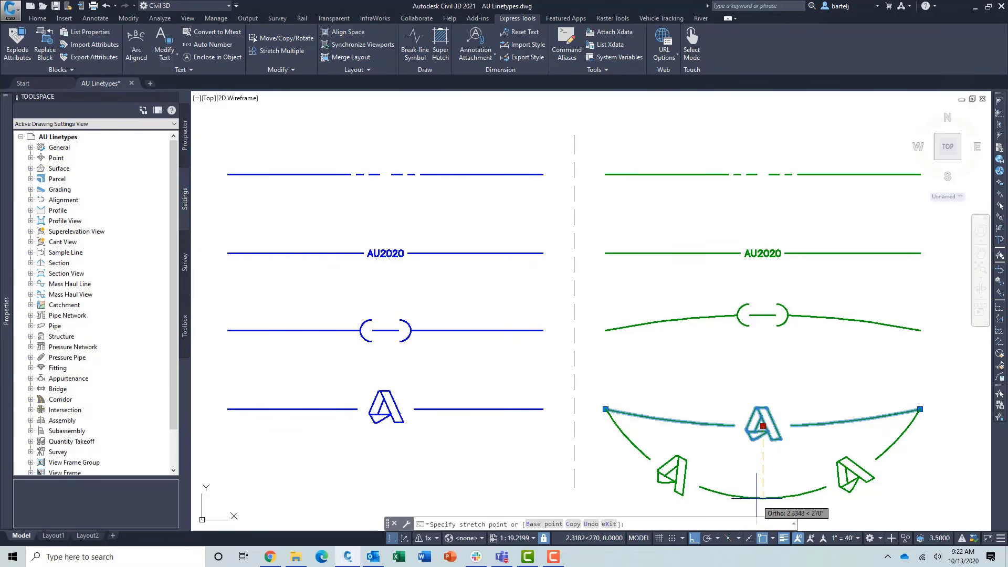
pyautogui.click(755, 494)
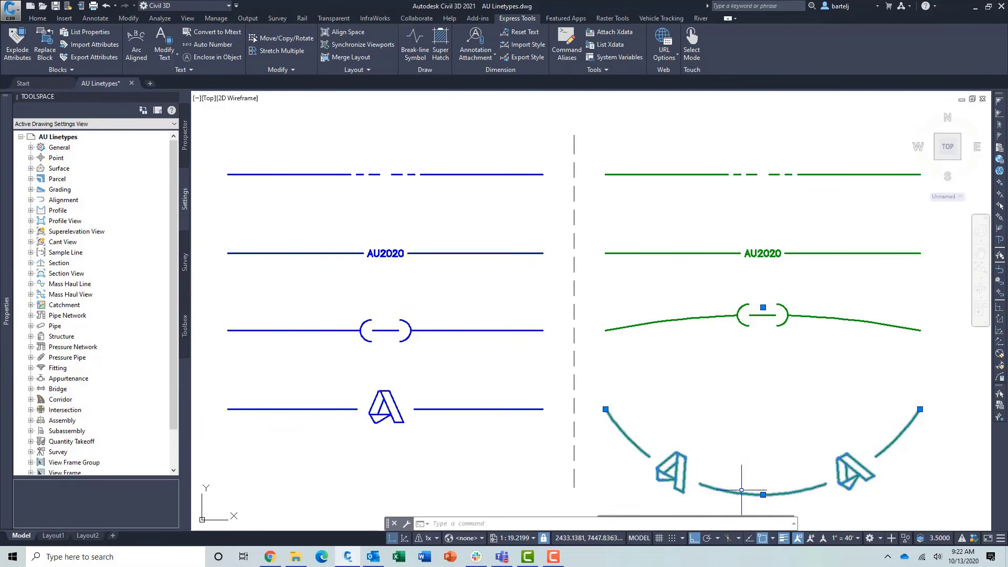
pyautogui.press('Escape')
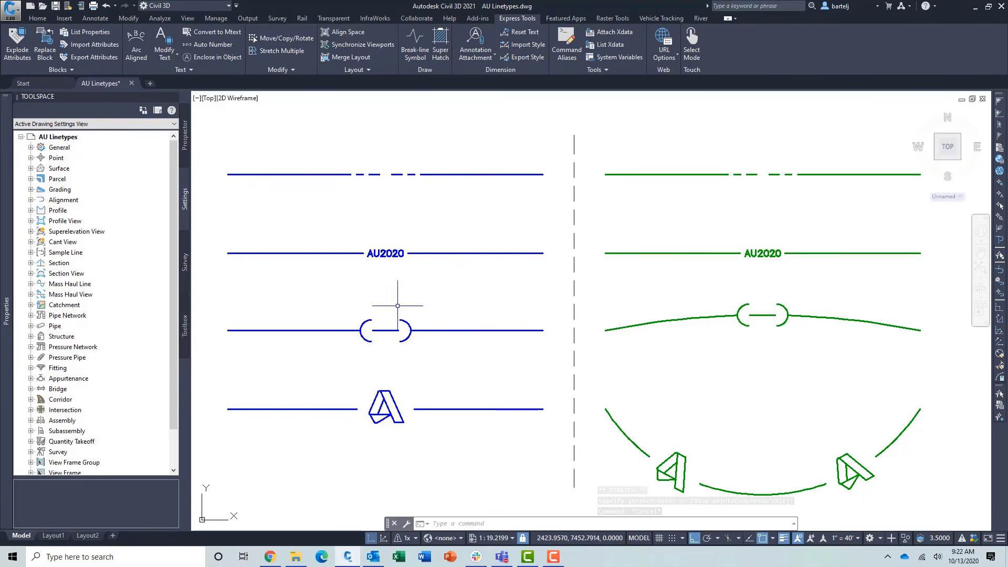
pyautogui.moveTo(317, 279); pyautogui.dragTo(684, 279, button='middle')
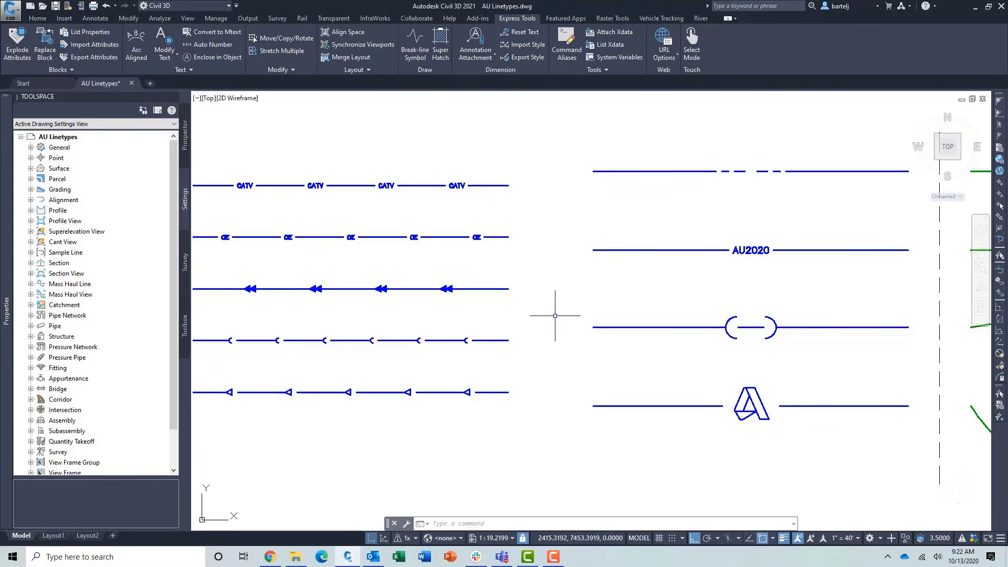
pyautogui.moveTo(668, 295); pyautogui.dragTo(291, 286, button='middle')
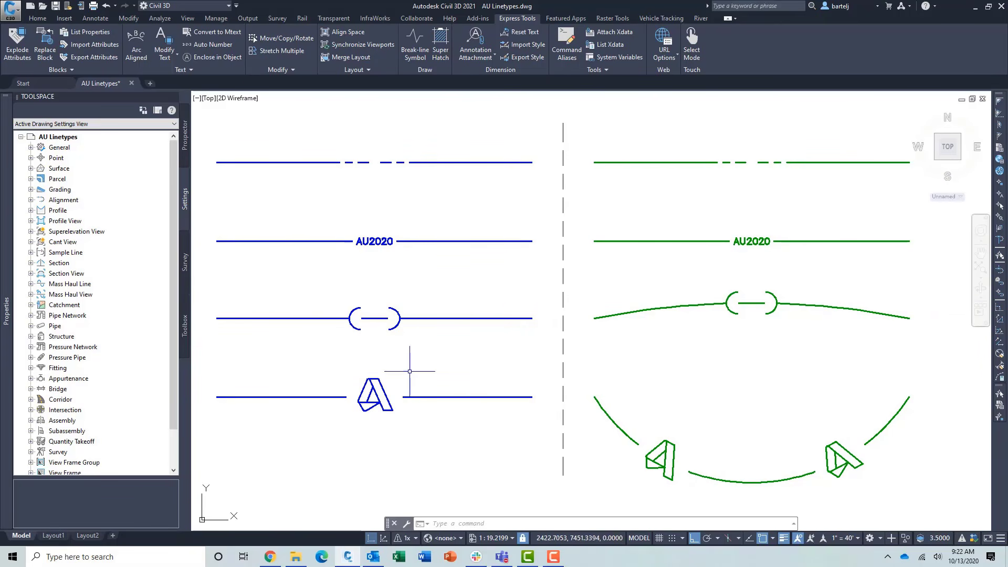
# Switch to File Explorer and rename AU Linetypes32.lin in the AU2020 folder as AU Linetypes3.lin.
pyautogui.click(296, 557)
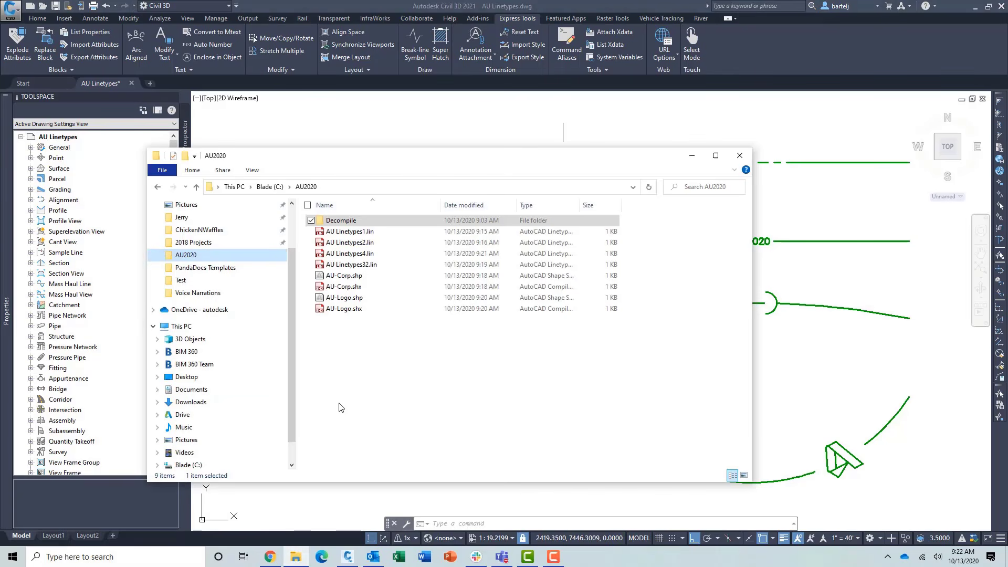
pyautogui.click(367, 266)
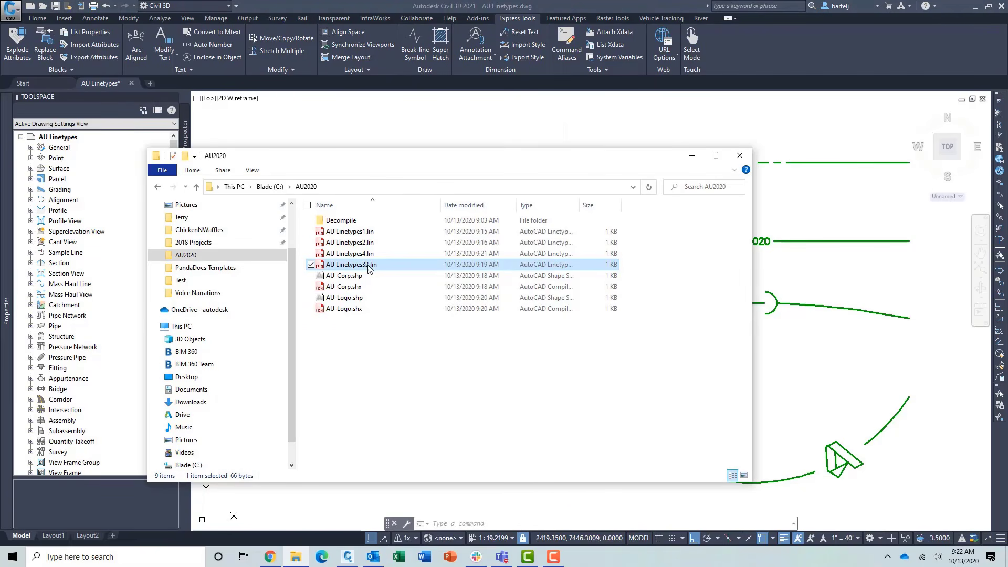
pyautogui.click(370, 266)
pyautogui.click(366, 265)
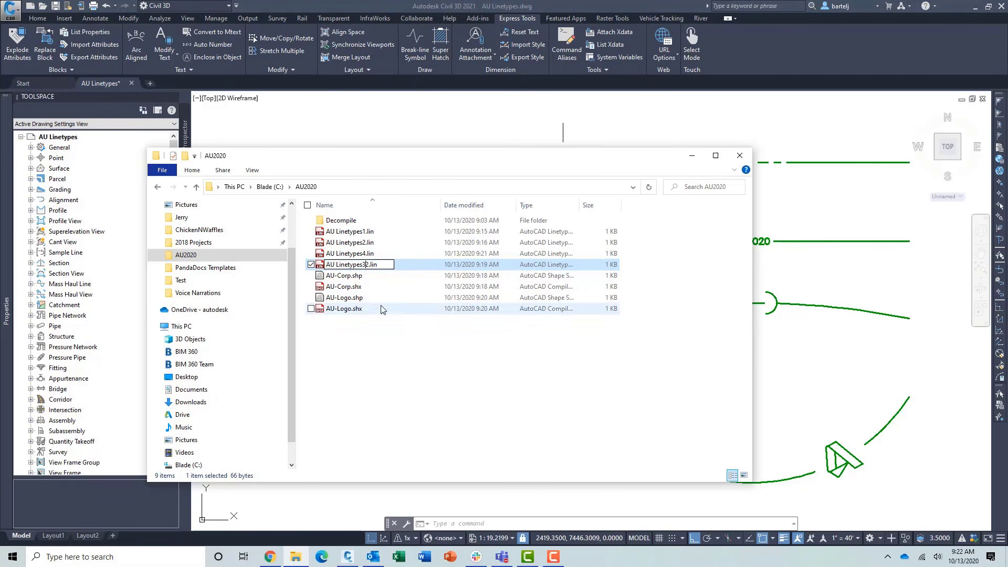
pyautogui.press('Delete')
pyautogui.click(375, 347)
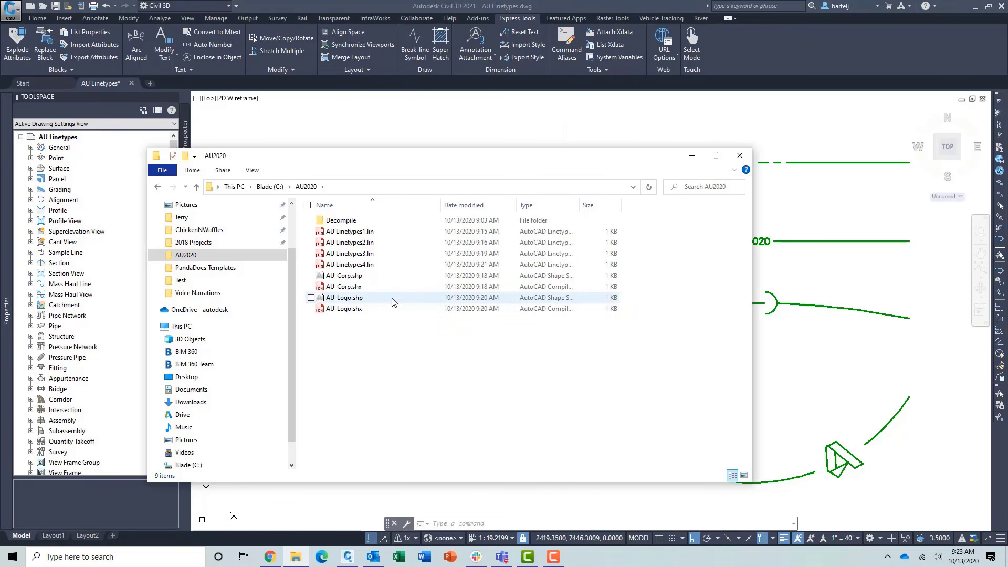
# Open the files AU Linetypes1.lin through AU Linetypes4.lin together in Notepad.
pyautogui.click(352, 235)
pyautogui.keyDown('shift'); pyautogui.click(353, 263); pyautogui.keyUp('shift')
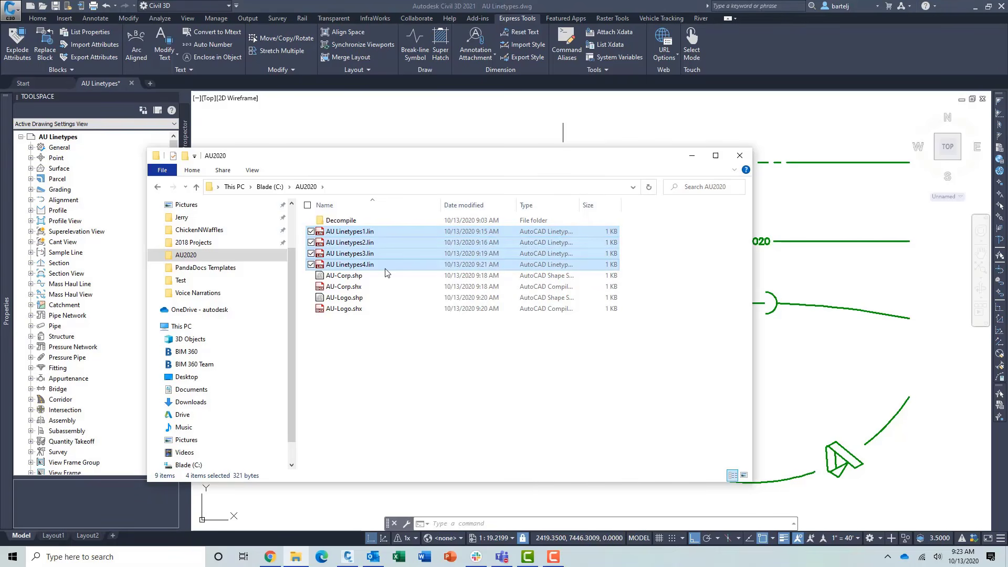
pyautogui.rightClick(352, 246)
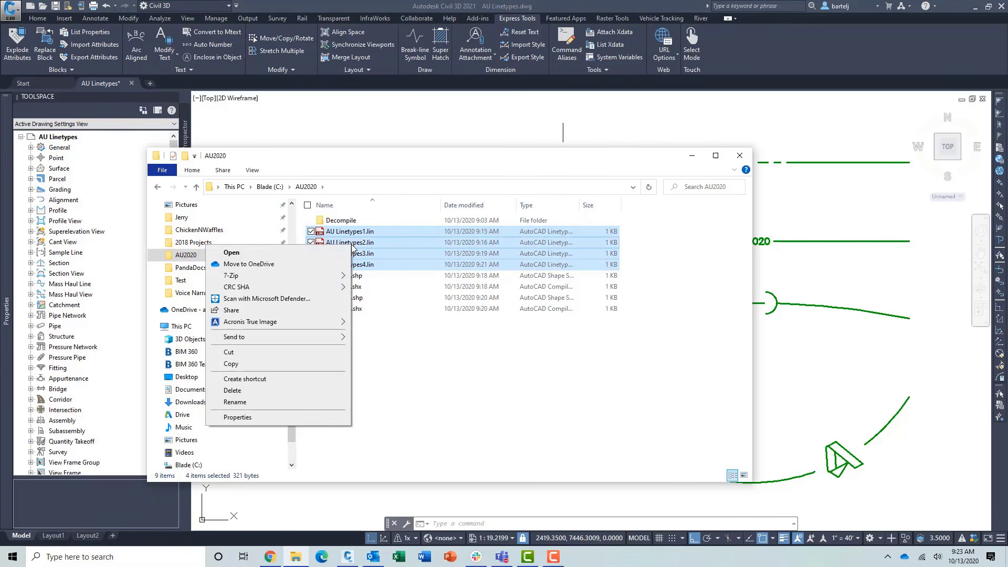
pyautogui.click(339, 252)
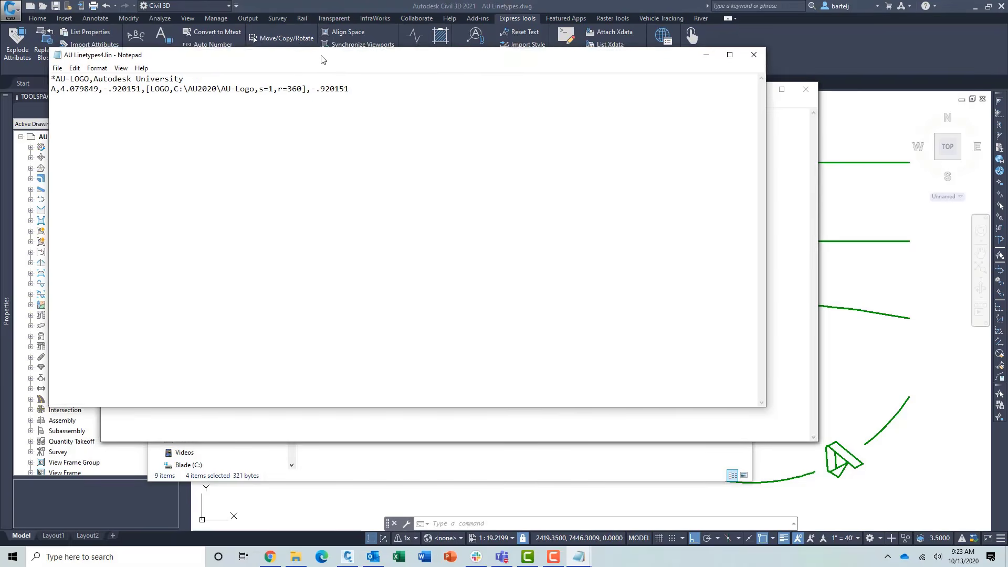
# Arrange the four Notepad windows in a cascade so that each linetype definition can be read.
pyautogui.click(770, 108)
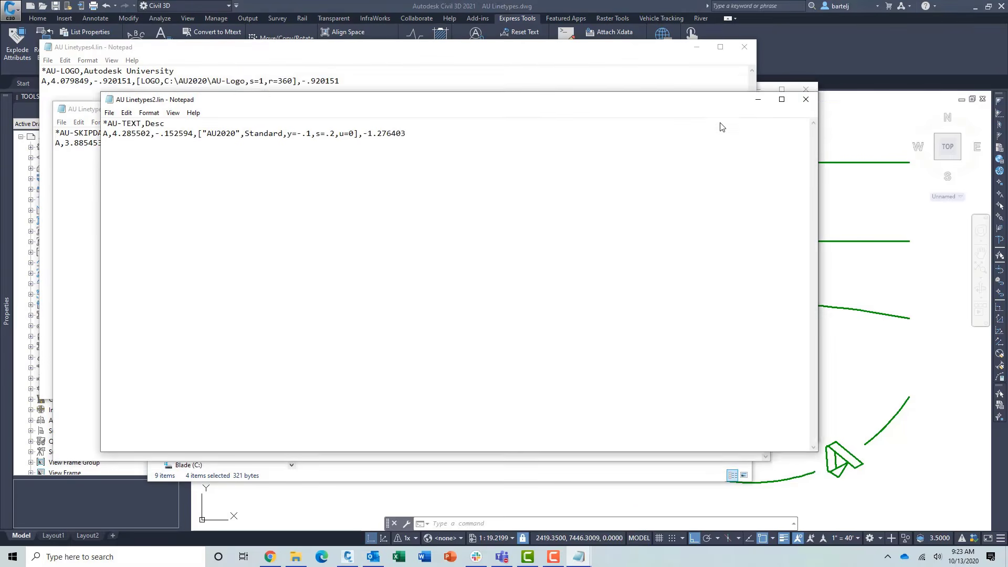
pyautogui.click(795, 135)
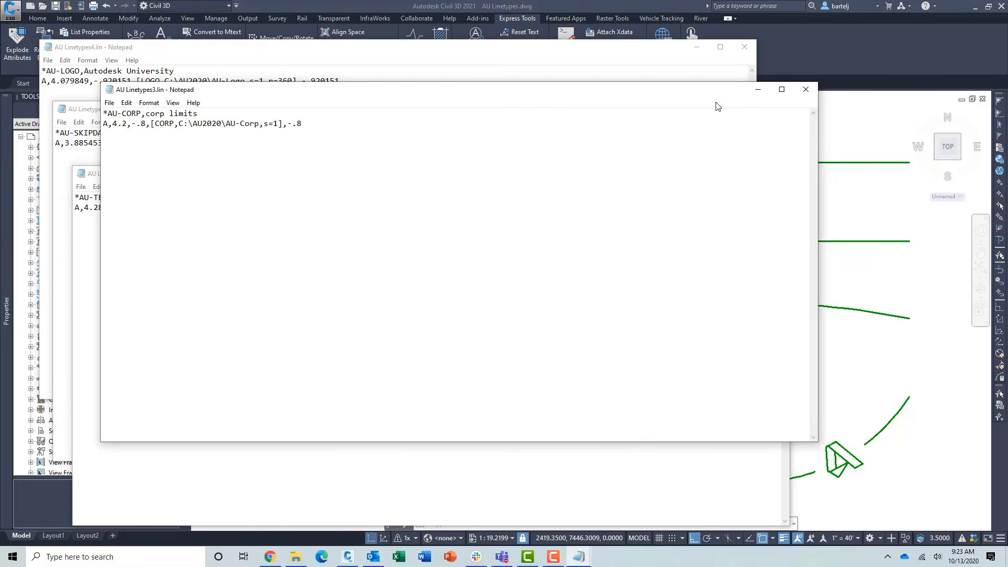
pyautogui.moveTo(629, 96); pyautogui.dragTo(622, 240)
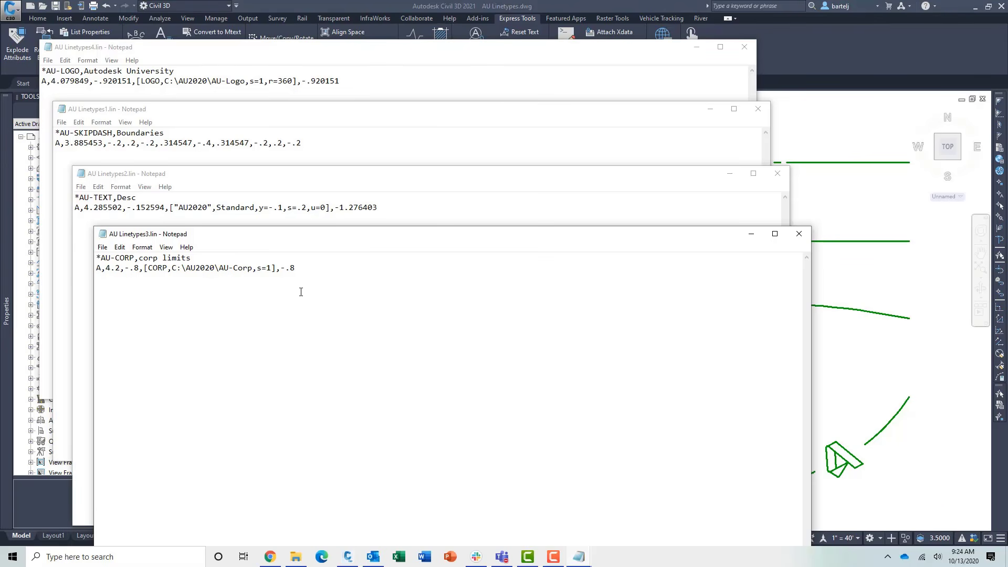
# Copy the whole AU-CORP definition to the end of AU Linetypes4.lin and close AU Linetypes3.lin.
pyautogui.hotkey('ctrl', 'a')
pyautogui.hotkey('ctrl', 'c')
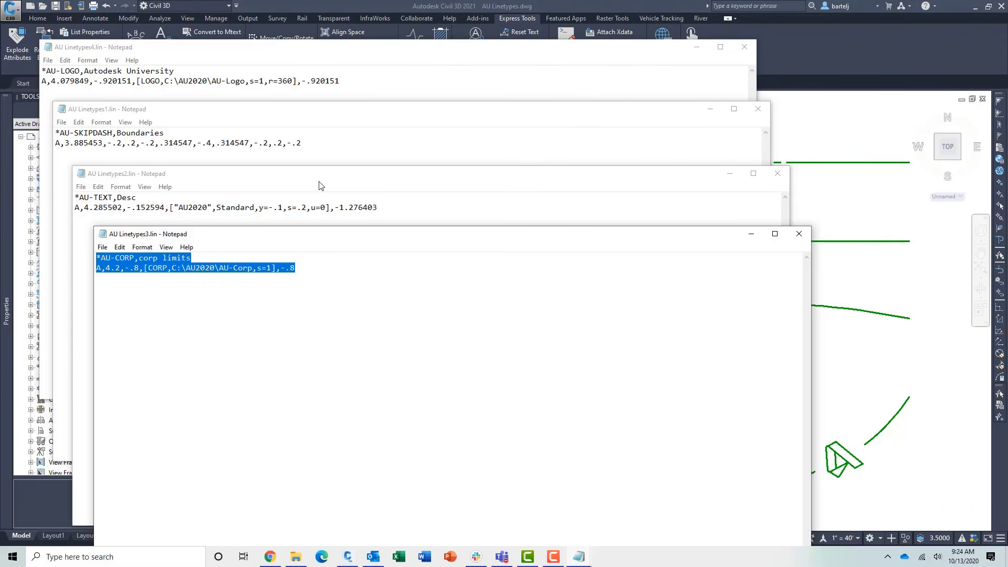
pyautogui.click(358, 87)
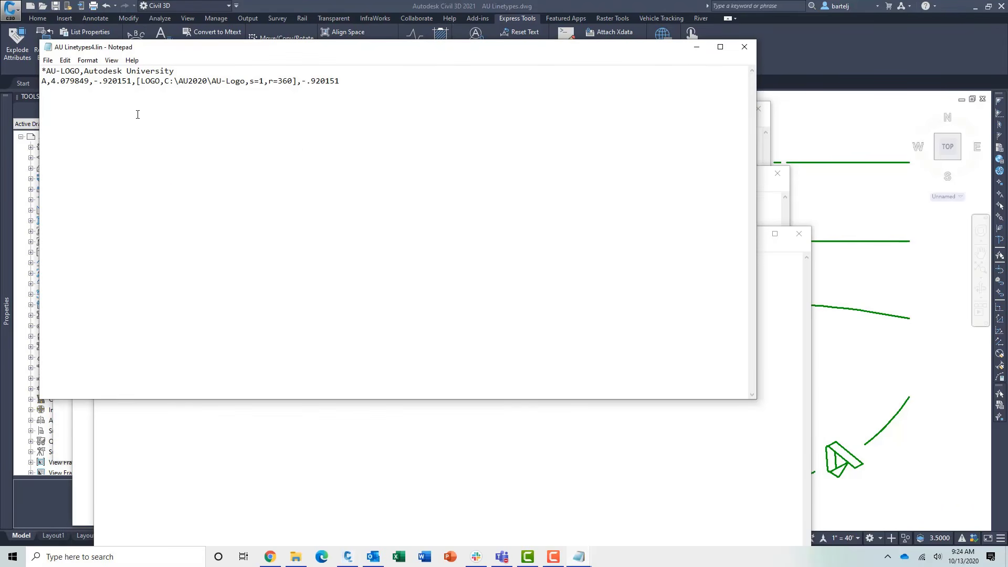
pyautogui.hotkey('ctrl', 'v')
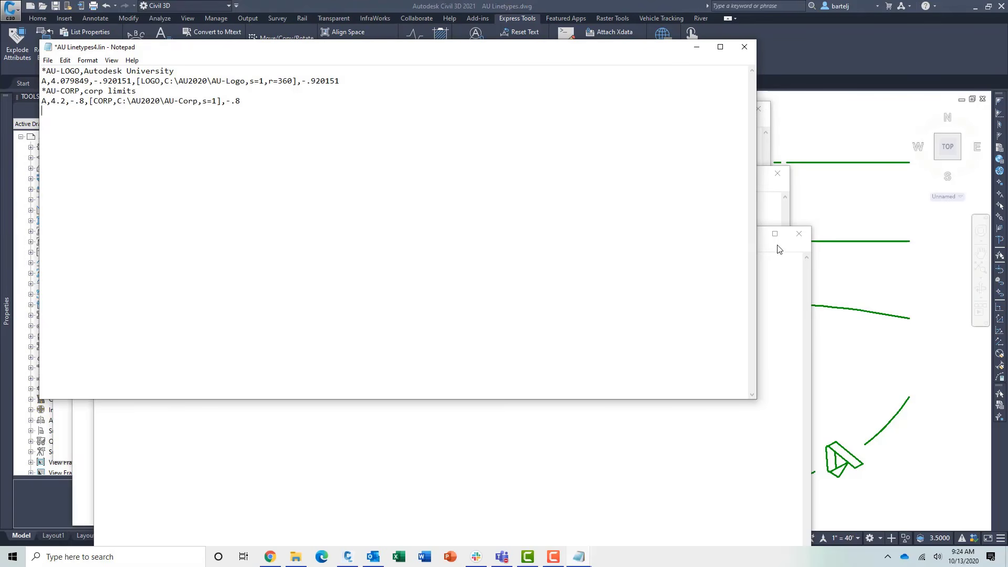
pyautogui.click(790, 255)
pyautogui.click(799, 235)
# Copy the AU-TEXT definition below AU-CORP in AU Linetypes4.lin and close AU Linetypes2.lin.
pyautogui.click(767, 223)
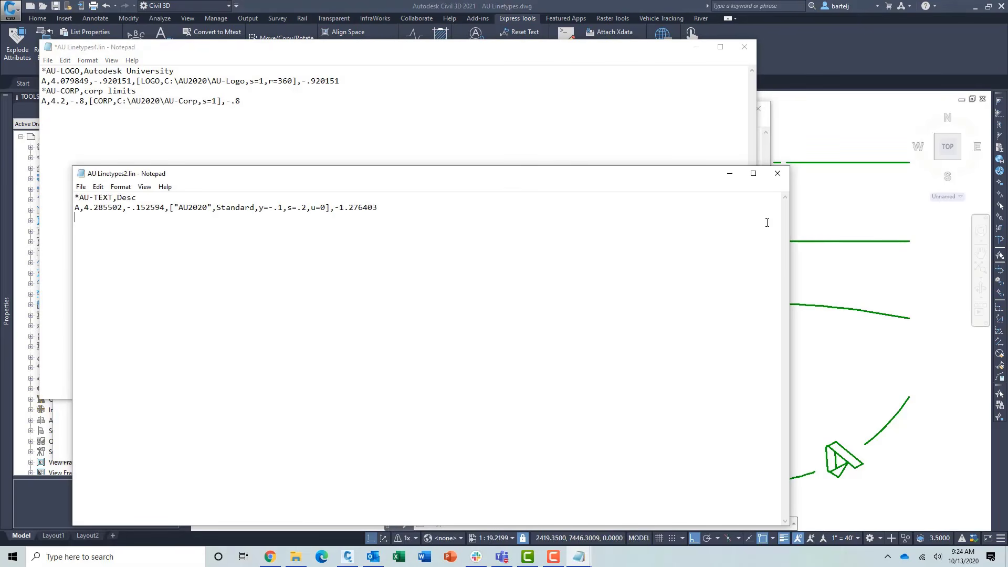
pyautogui.hotkey('ctrl', 'a')
pyautogui.hotkey('ctrl', 'c')
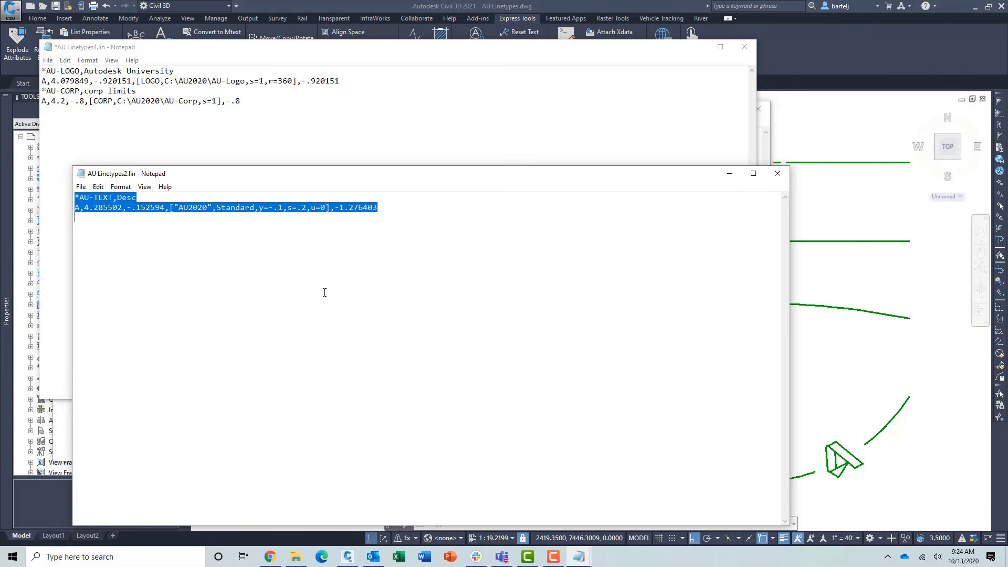
pyautogui.click(51, 112)
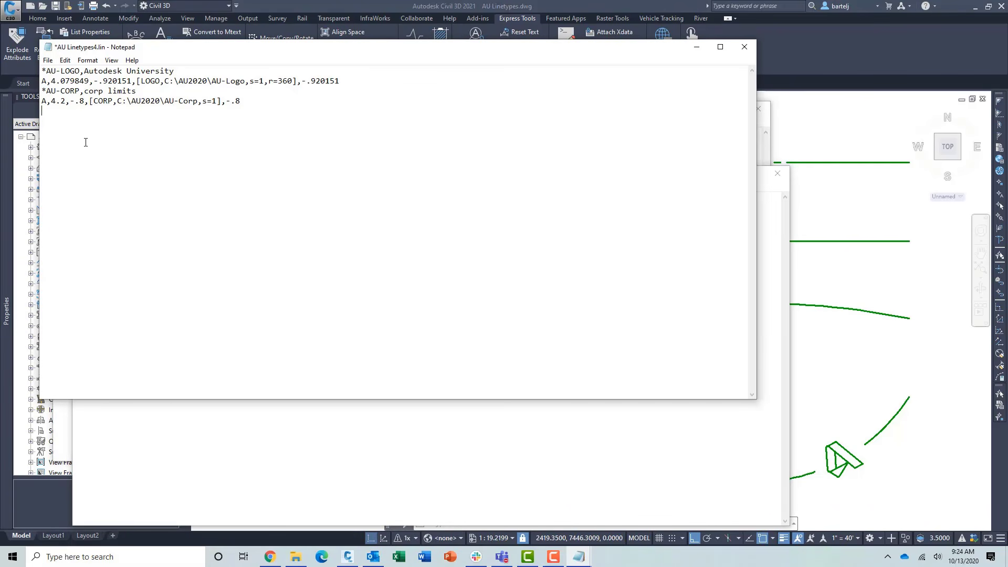
pyautogui.hotkey('ctrl', 'v')
pyautogui.click(762, 226)
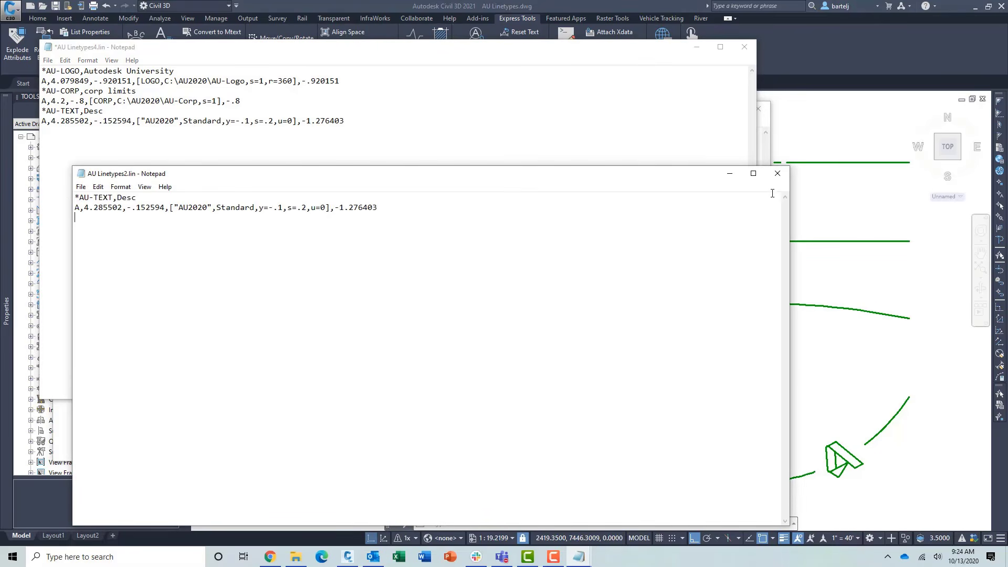
pyautogui.click(778, 173)
# Copy the AU-SKIPDASH definition from AU Linetypes1.lin to the end of AU Linetypes4.lin.
pyautogui.click(678, 423)
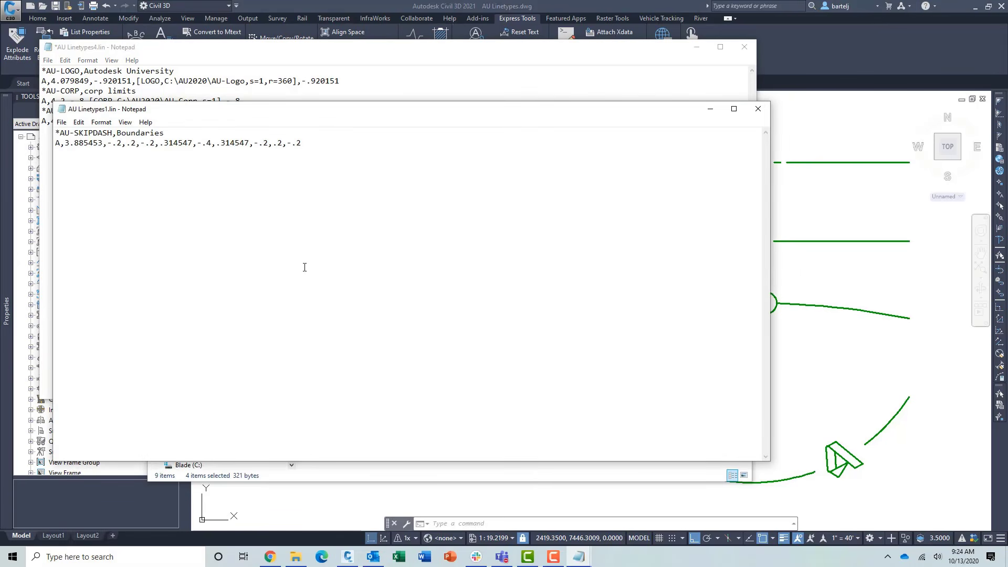
pyautogui.hotkey('ctrl', 'a')
pyautogui.hotkey('ctrl', 'c')
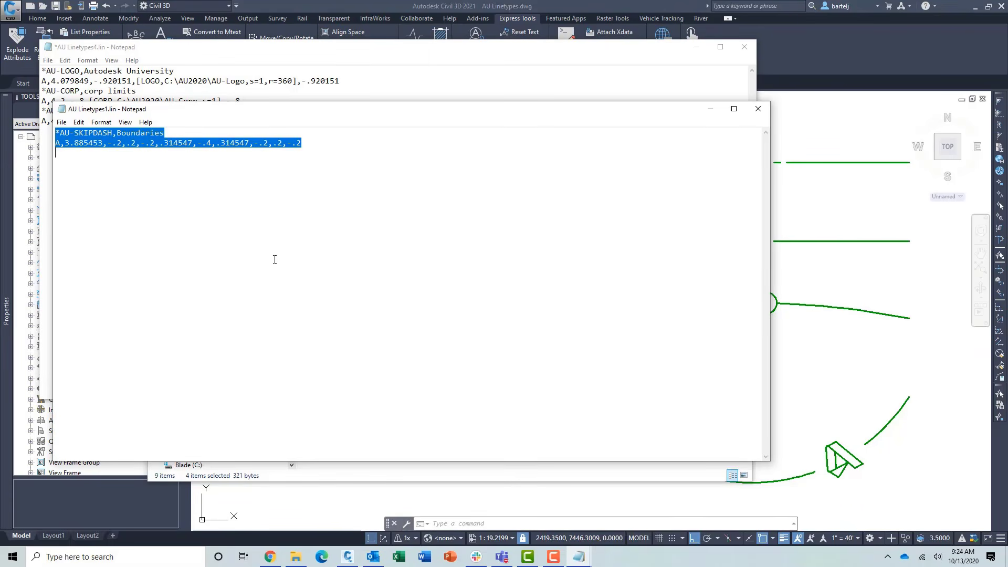
pyautogui.click(437, 59)
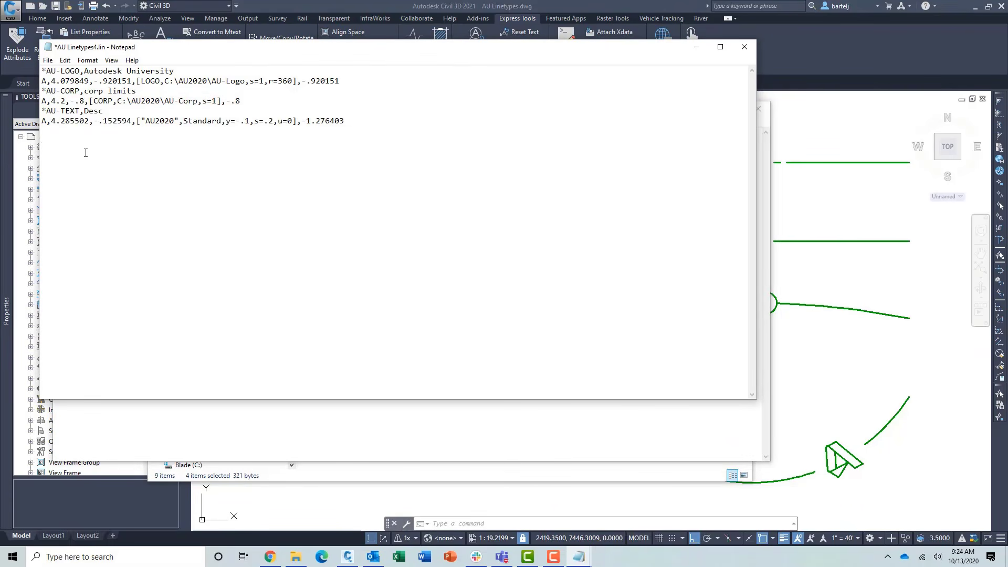
pyautogui.hotkey('ctrl', 'v')
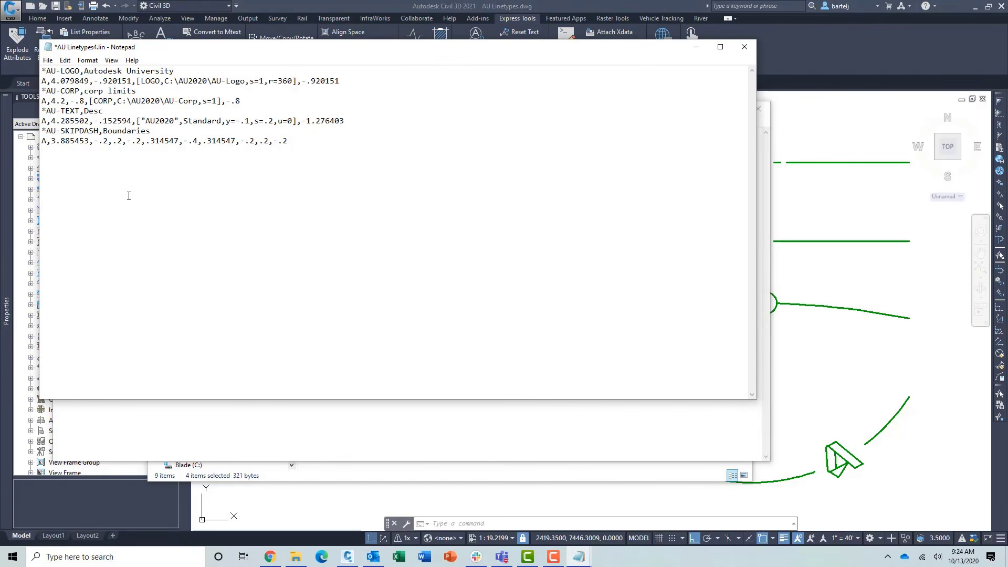
# Save the combined linetype definitions as AUMaster.lin in the AU2020 folder with file type All Files, and close the remaining Notepad windows.
pyautogui.click(47, 60)
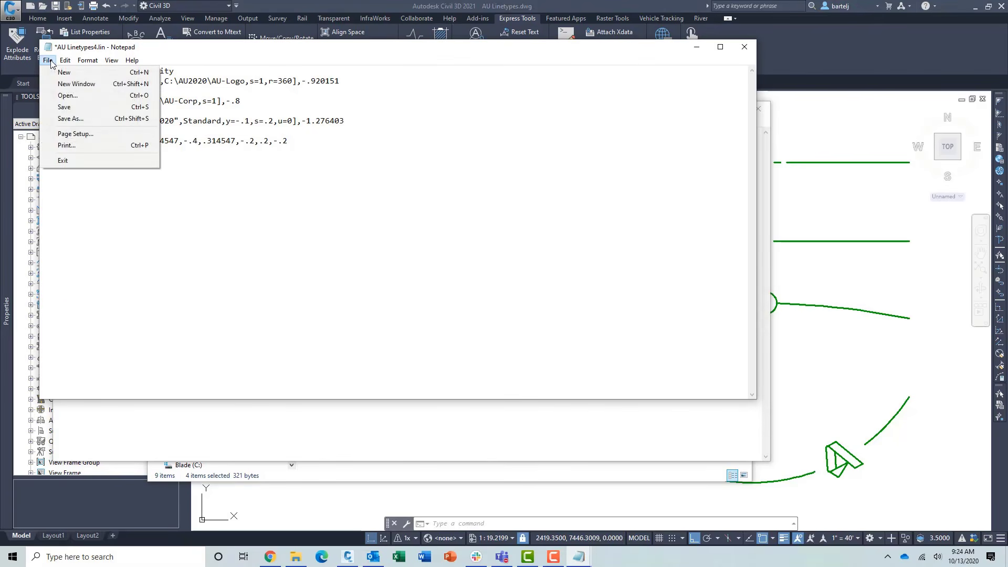
pyautogui.click(66, 119)
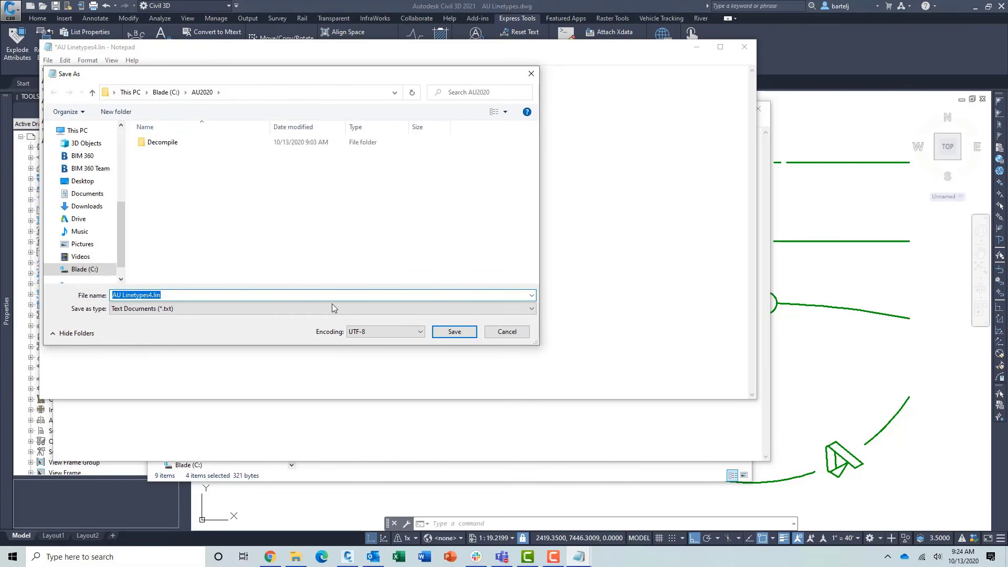
pyautogui.click(533, 311)
pyautogui.click(197, 325)
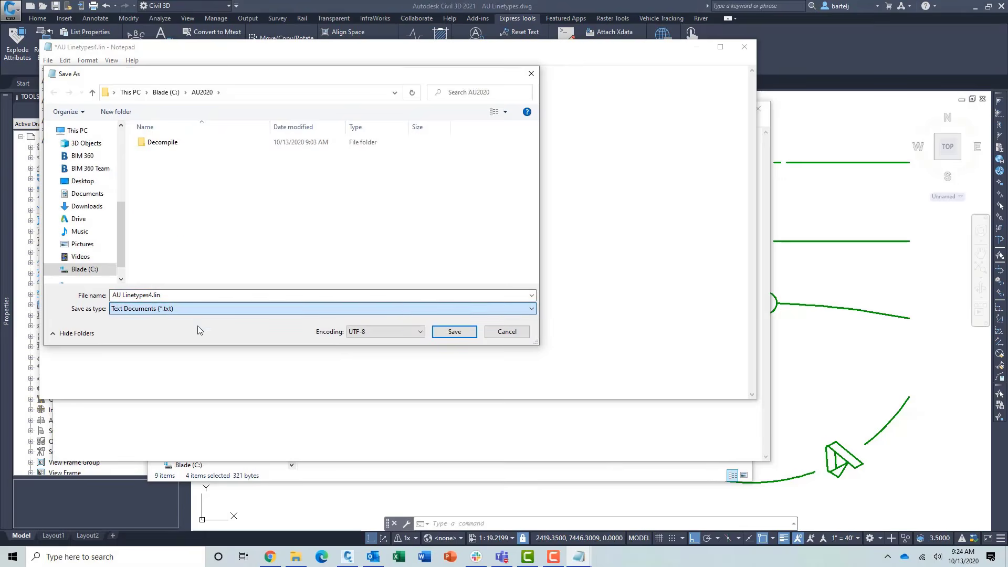
pyautogui.click(154, 294)
pyautogui.hotkey('ctrl', 'a')
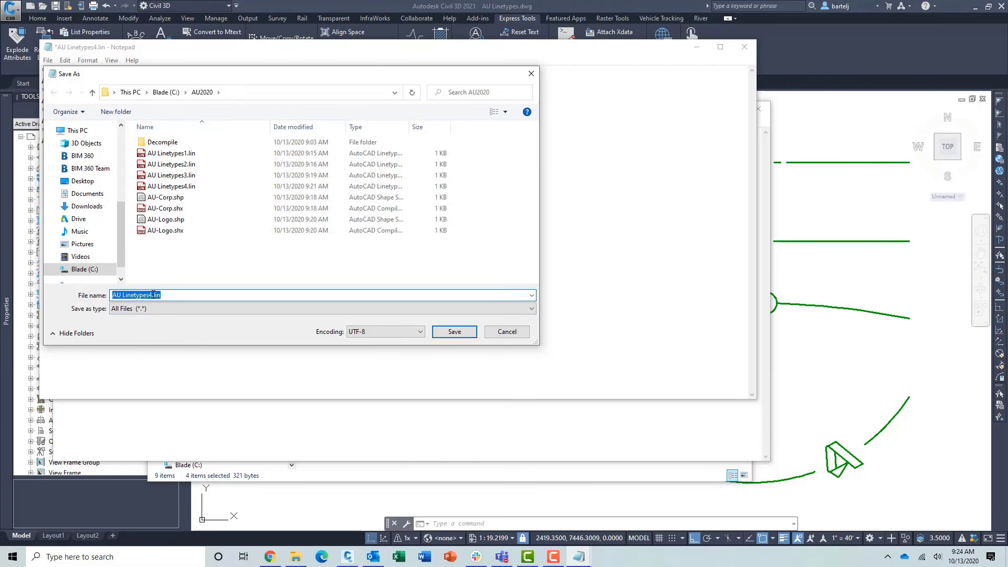
pyautogui.click(151, 295)
pyautogui.hotkey('shift', 'Home')
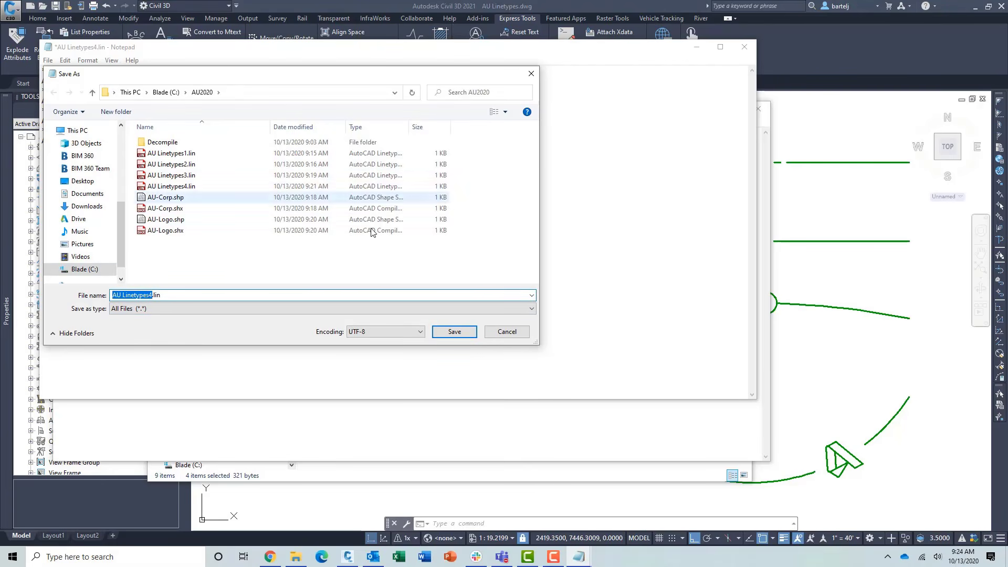
pyautogui.write('AUMaster')
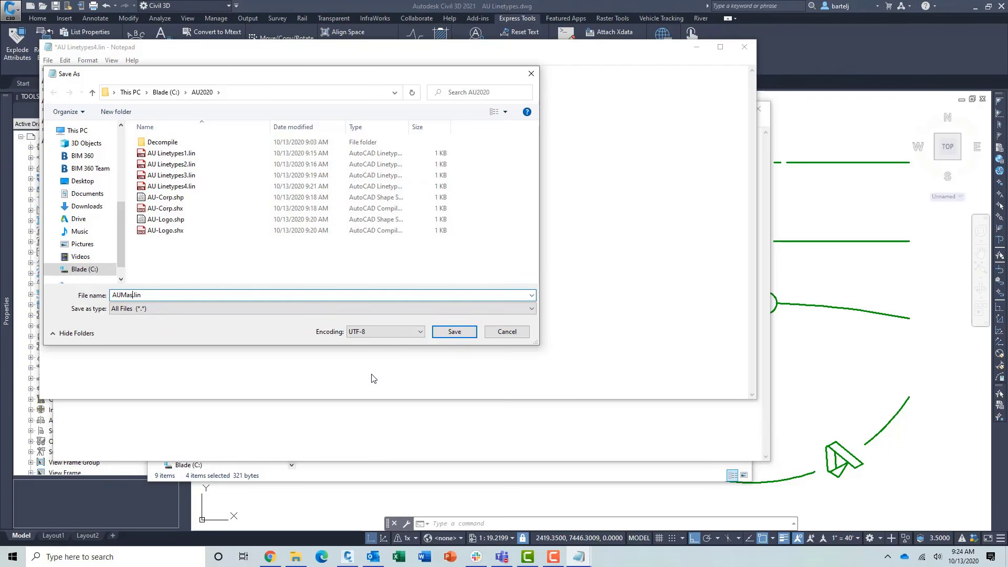
pyautogui.click(455, 332)
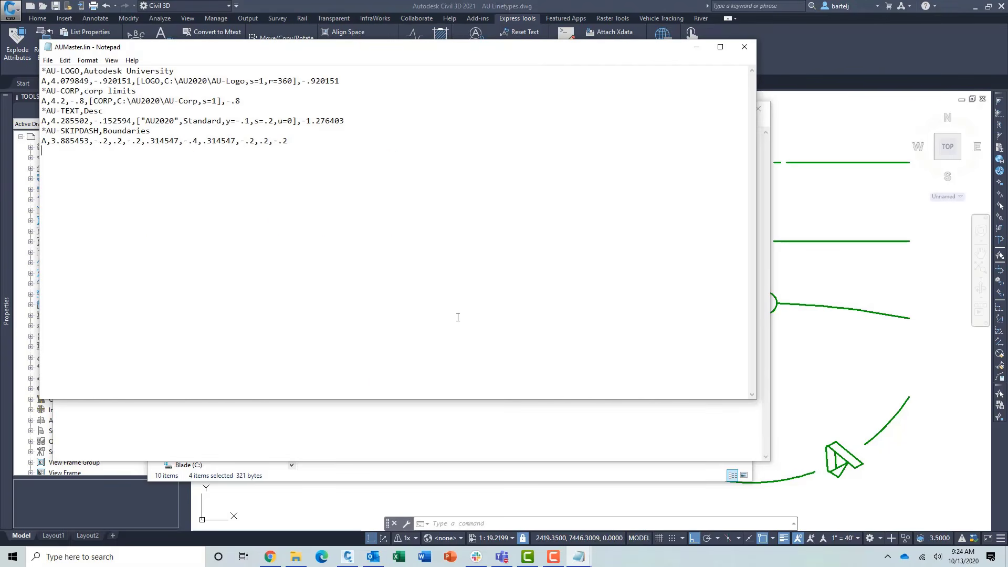
pyautogui.click(744, 51)
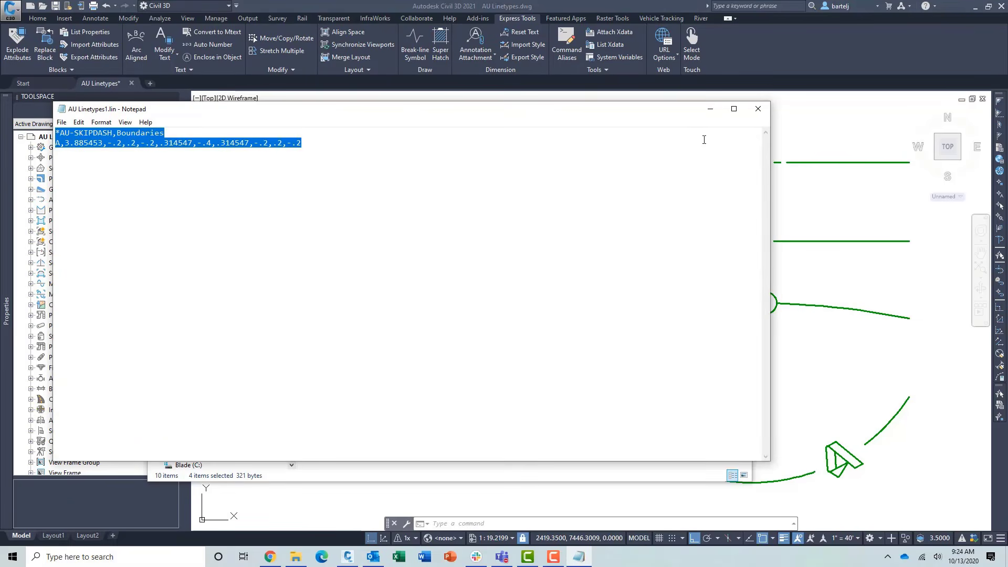
pyautogui.click(758, 115)
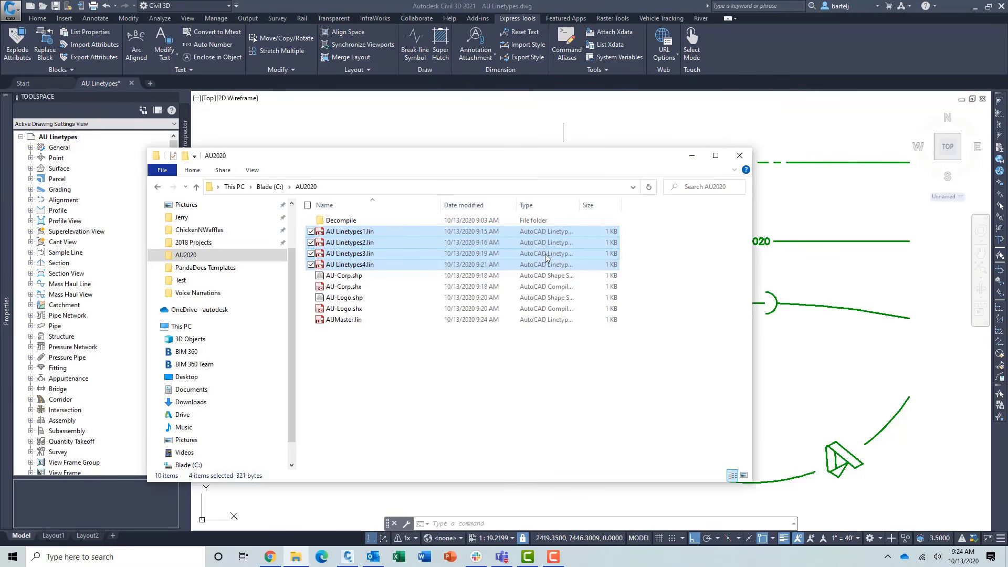
# Open AU-Corp.shp and AU-Logo.shp together from the AU2020 folder and move the AU-Logo.shp window clear of AU-Corp.shp.
pyautogui.click(371, 362)
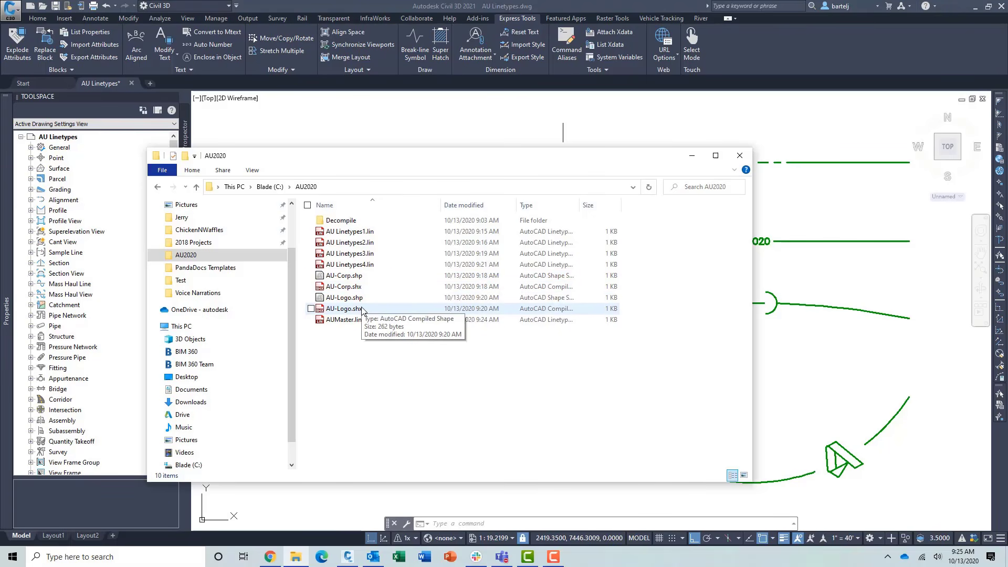
pyautogui.click(355, 276)
pyautogui.keyDown('ctrl'); pyautogui.click(362, 297); pyautogui.keyUp('ctrl')
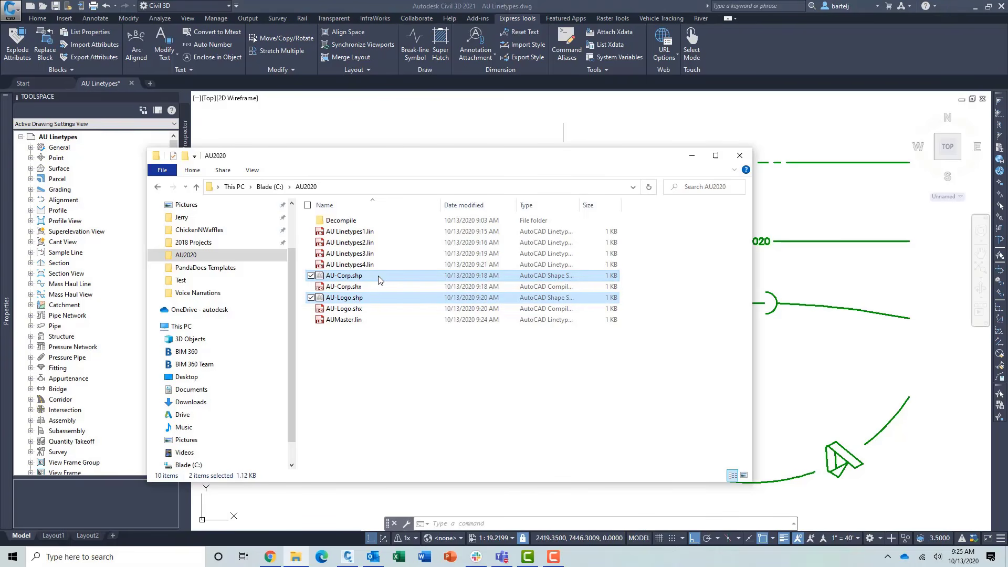
pyautogui.rightClick(378, 276)
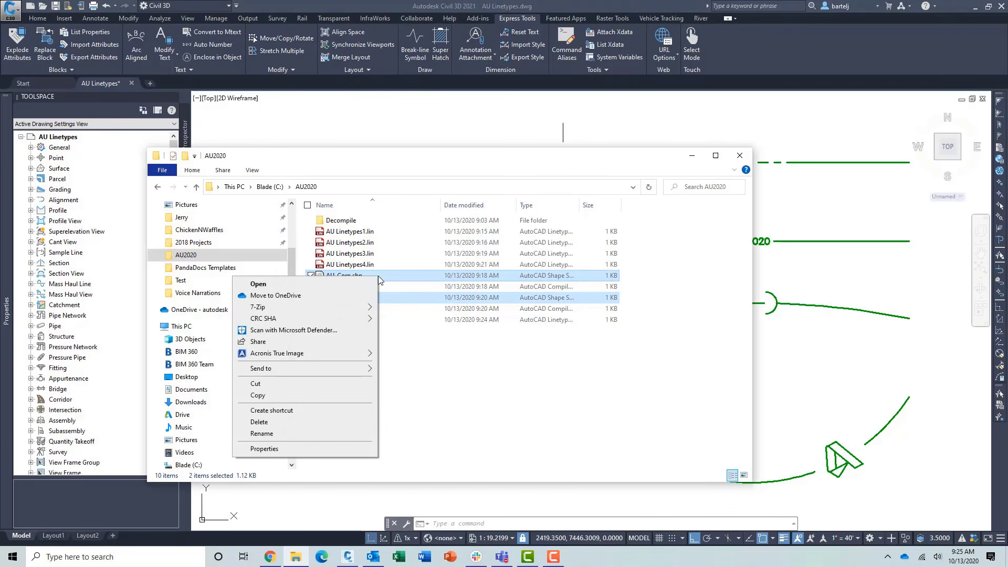
pyautogui.click(361, 283)
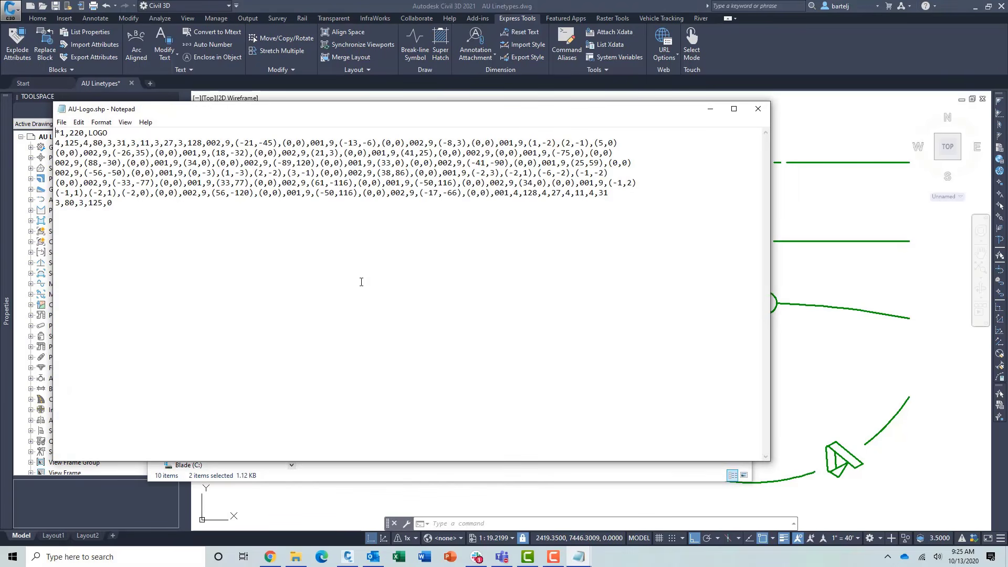
pyautogui.moveTo(486, 109); pyautogui.dragTo(542, 211)
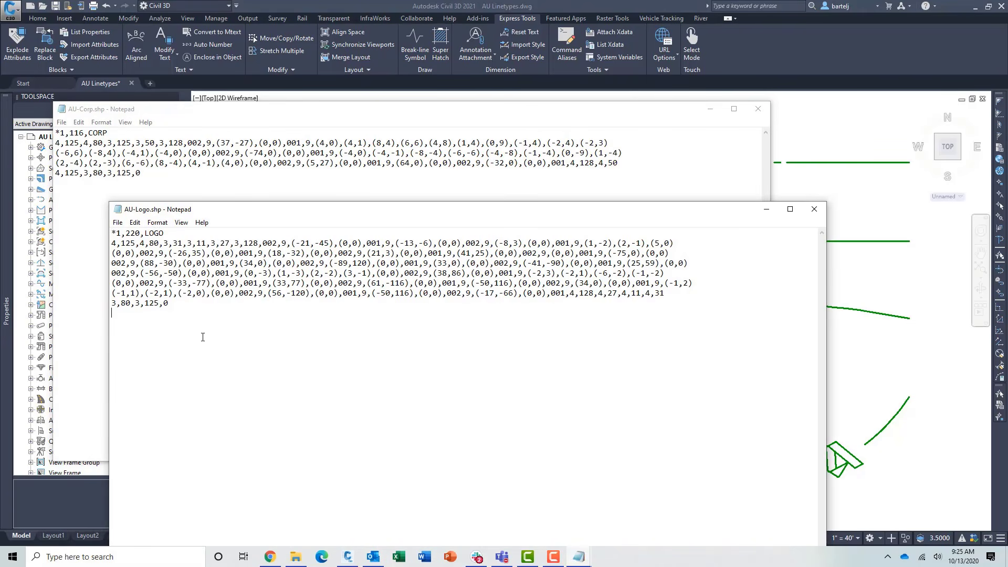
# Append the LOGO shape definition from AU-Logo.shp to the end of AU-Corp.shp and change its shape number to 2.
pyautogui.hotkey('ctrl', 'a')
pyautogui.hotkey('ctrl', 'c')
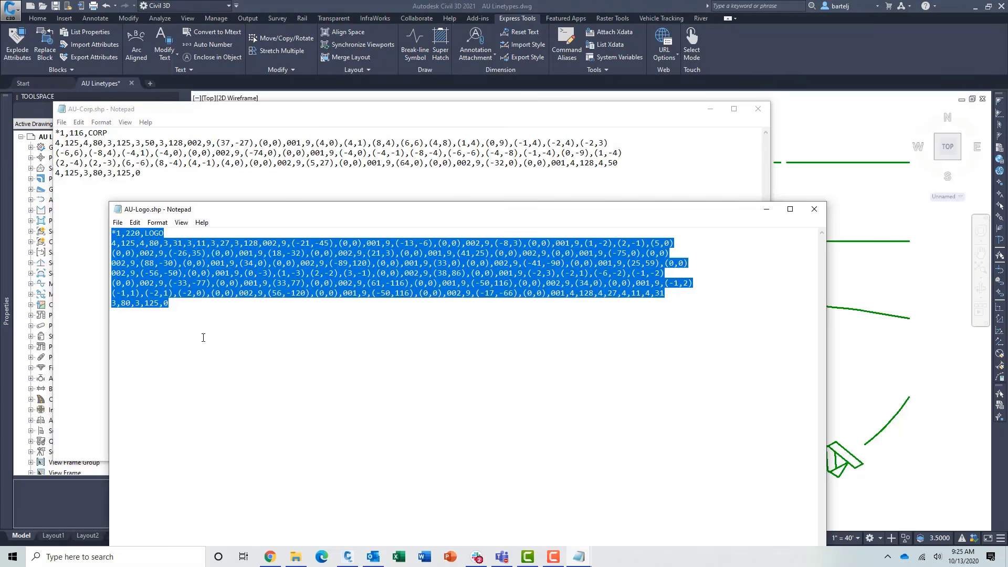
pyautogui.click(81, 193)
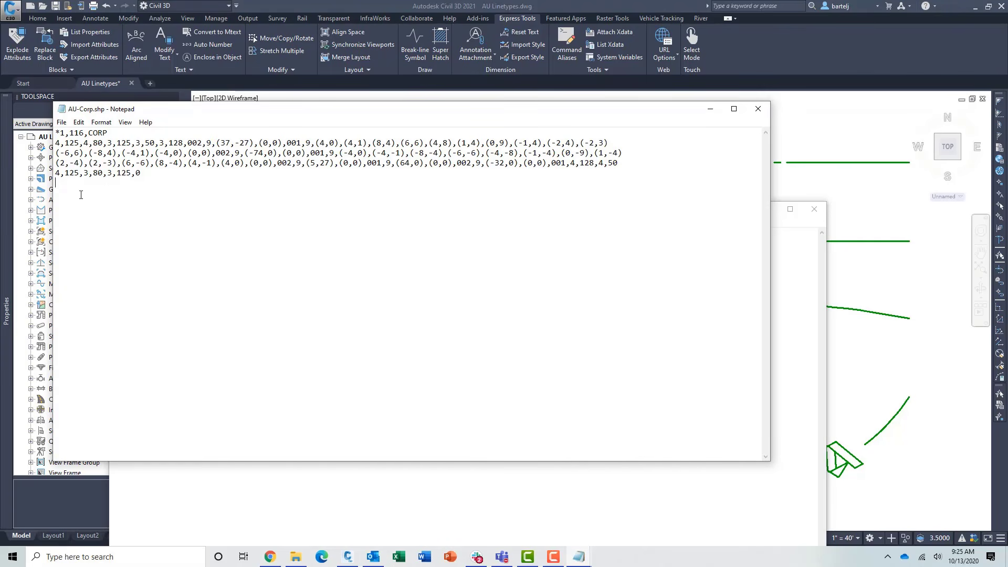
pyautogui.hotkey('ctrl', 'v')
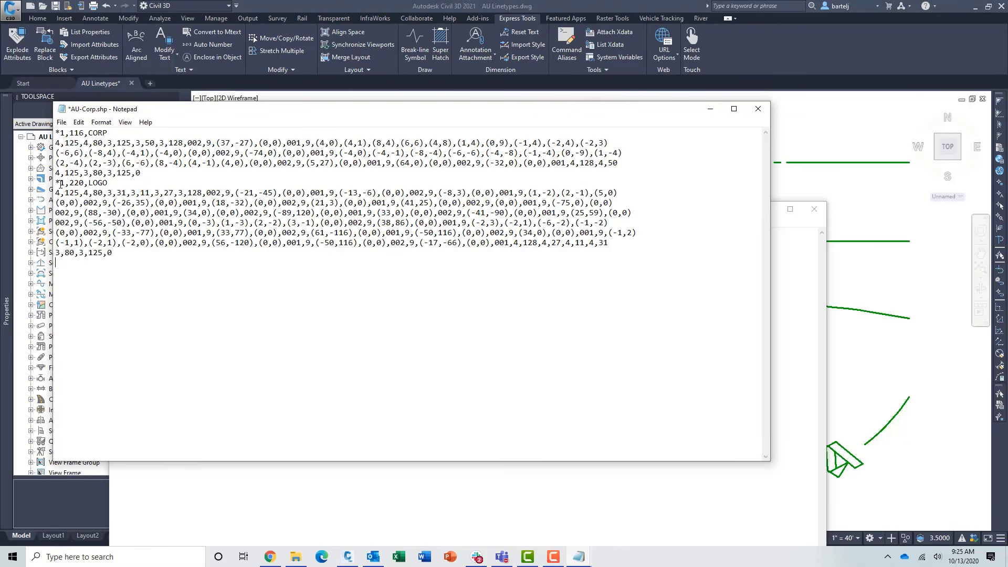
pyautogui.write('2')
pyautogui.press('Delete')
# Save the combined shape definitions as AUMaster.shp in the AU2020 folder with file type All Files, and close both Notepad windows.
pyautogui.click(61, 122)
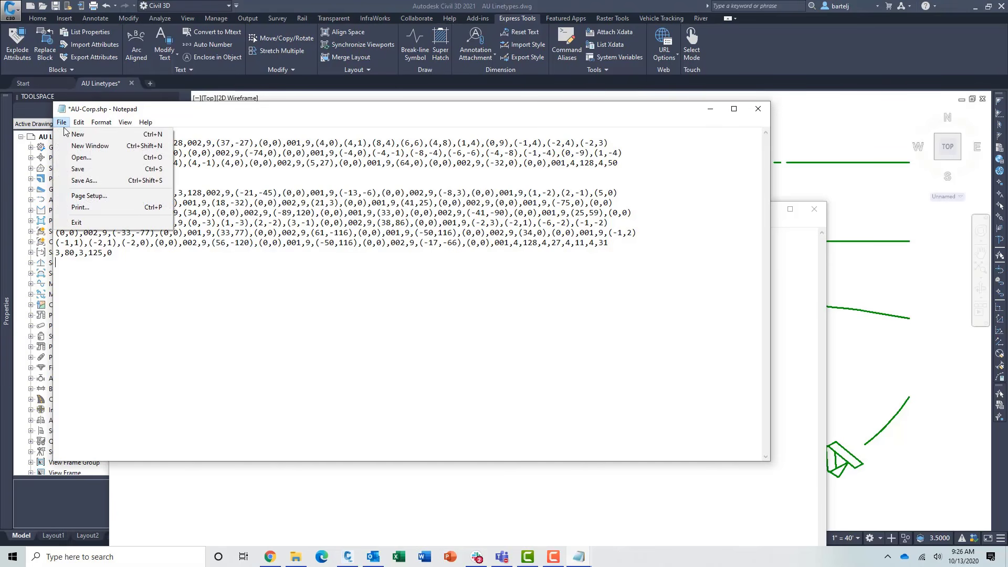
pyautogui.click(76, 180)
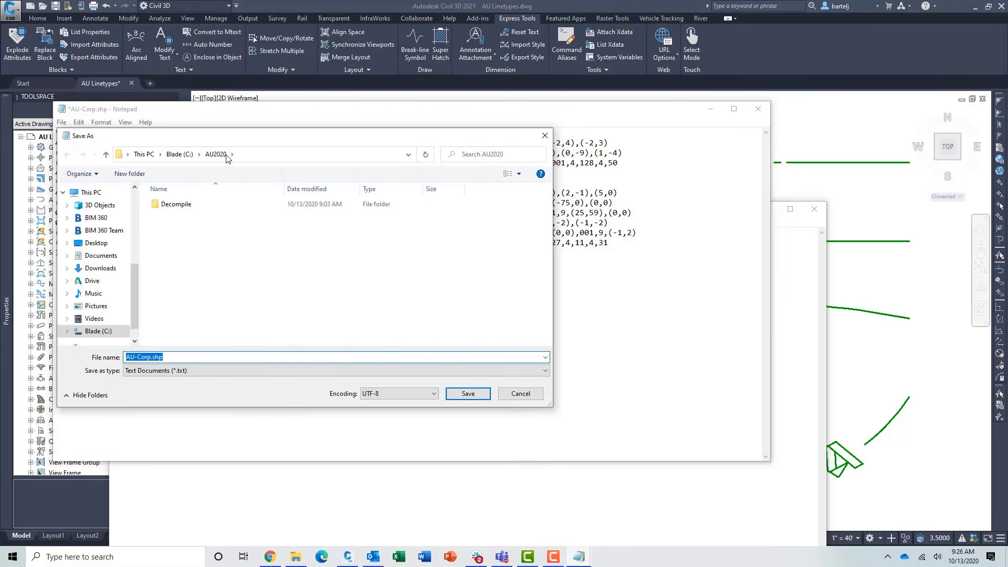
pyautogui.write('AU')
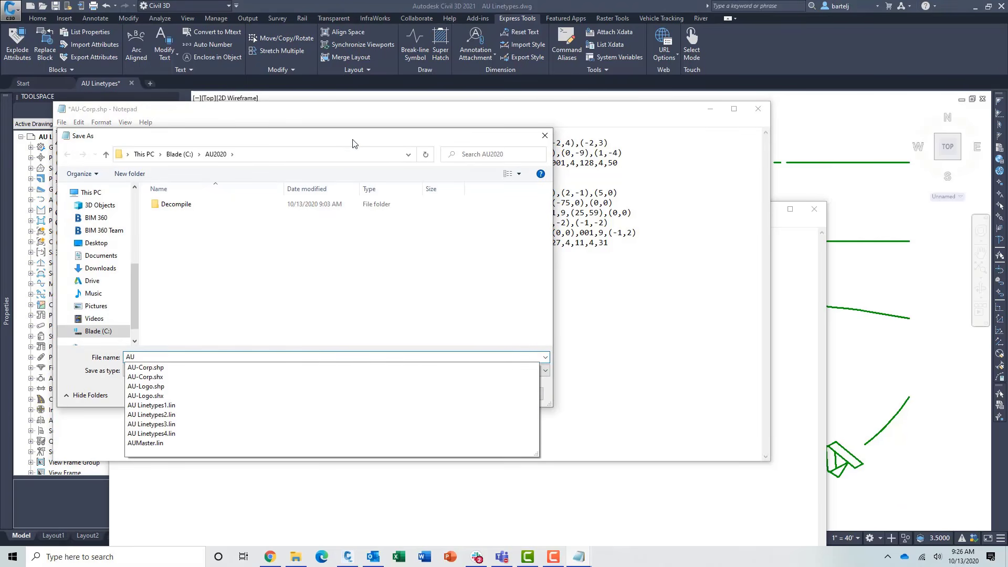
pyautogui.press('Escape')
pyautogui.click(270, 371)
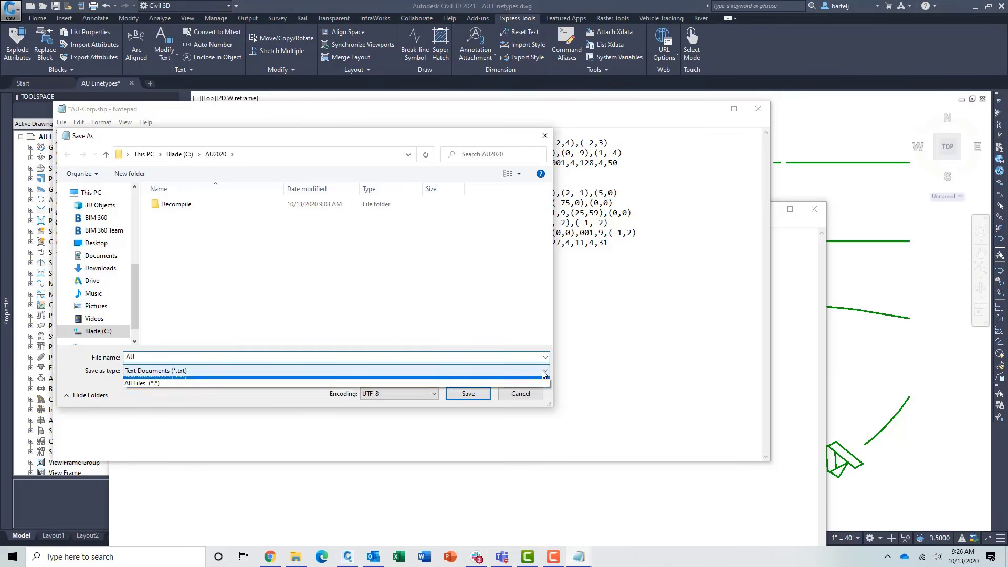
pyautogui.click(262, 389)
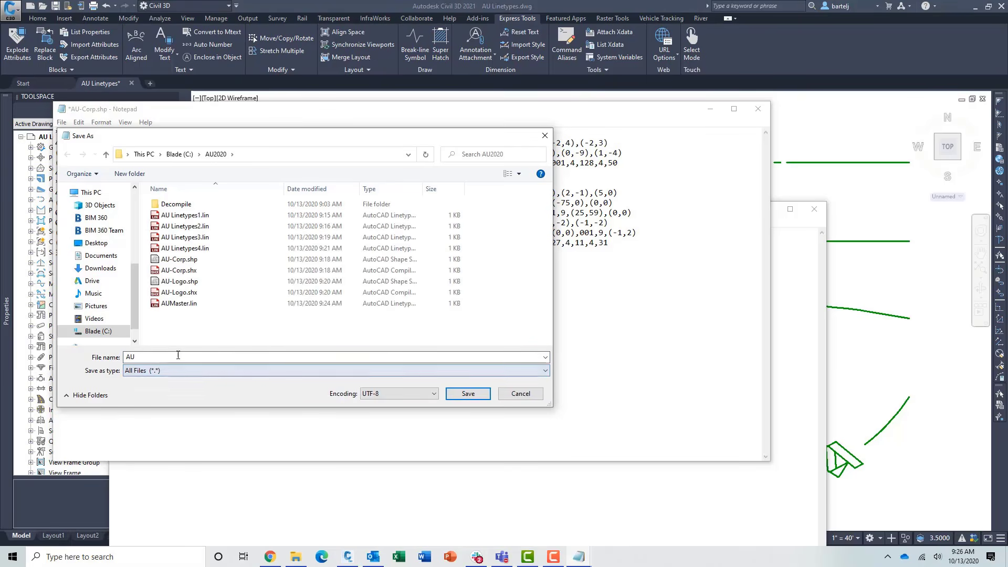
pyautogui.doubleClick(150, 357)
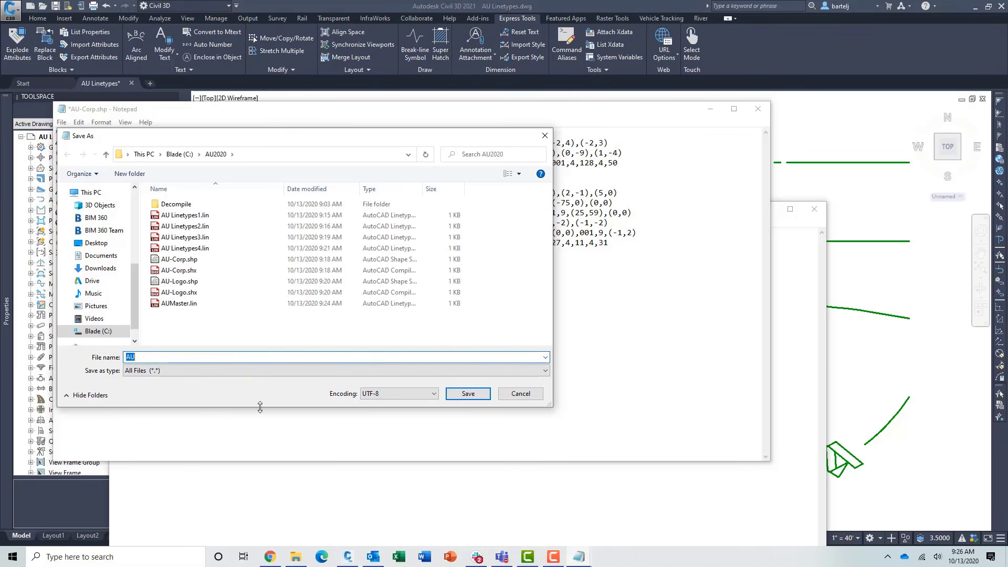
pyautogui.write('AUM')
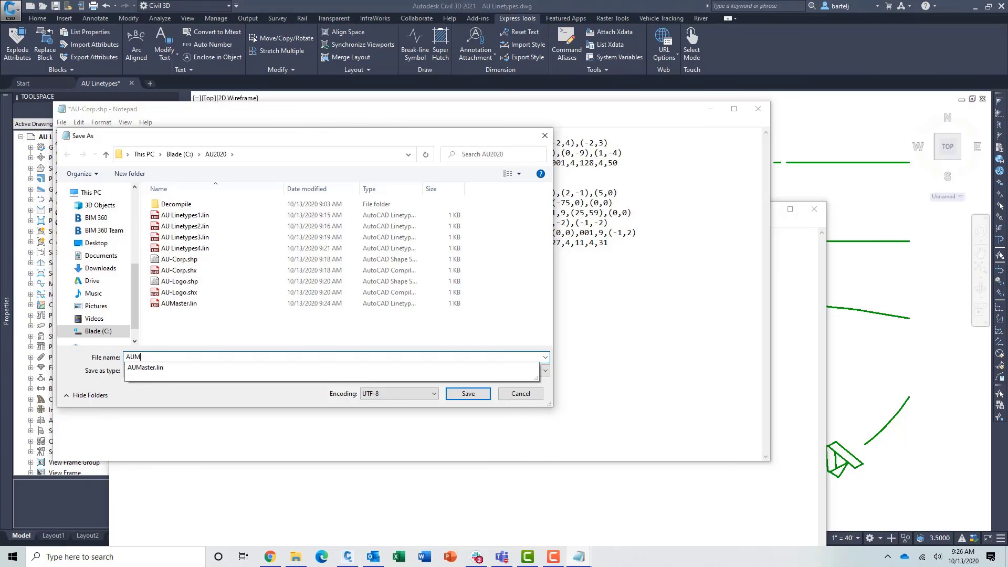
pyautogui.write('aster.shp')
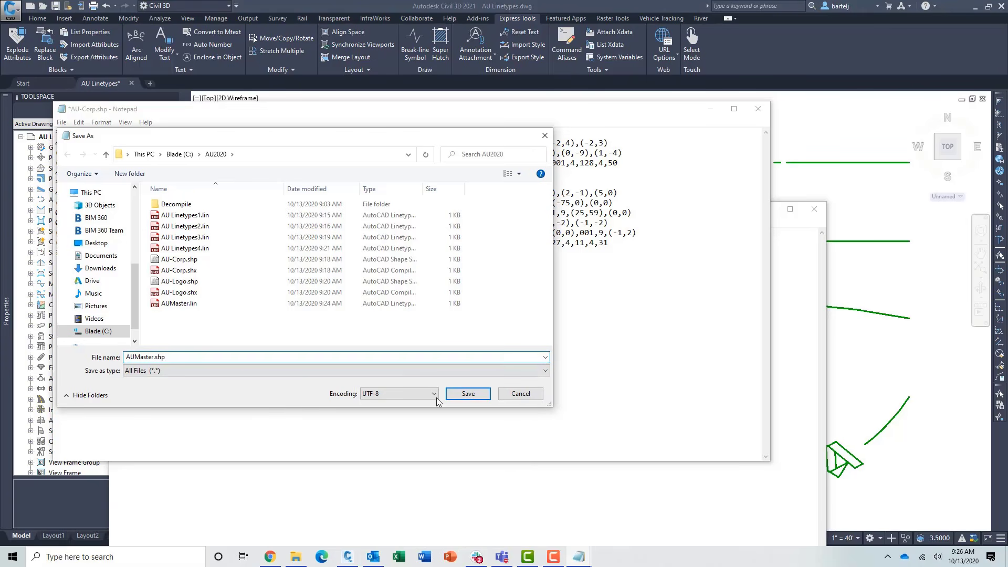
pyautogui.click(472, 393)
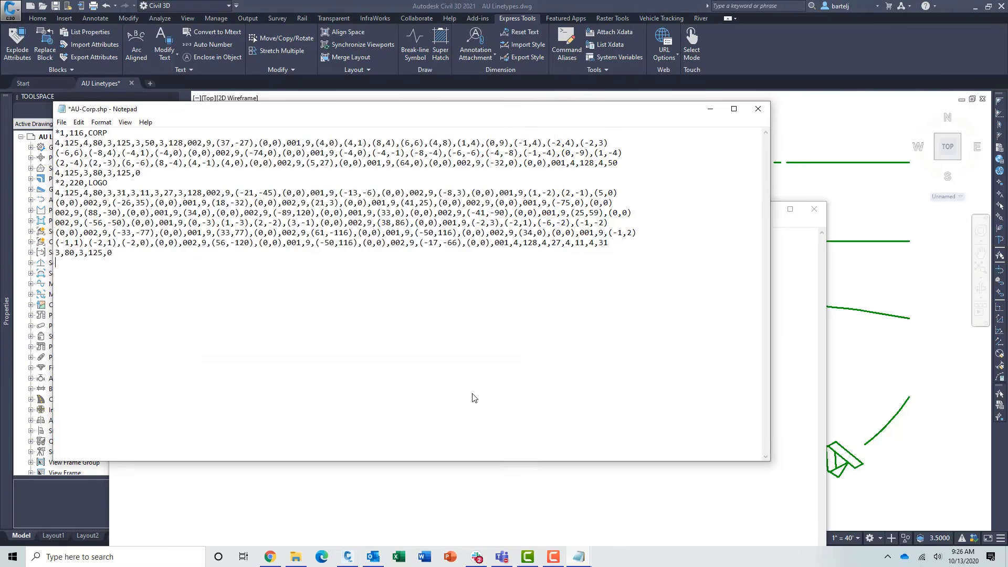
pyautogui.click(758, 109)
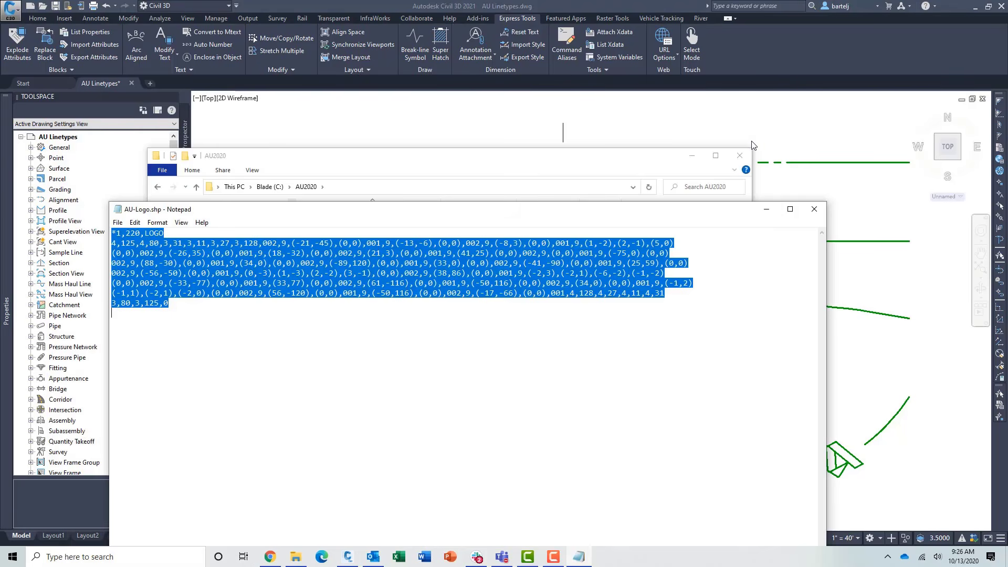
pyautogui.click(814, 210)
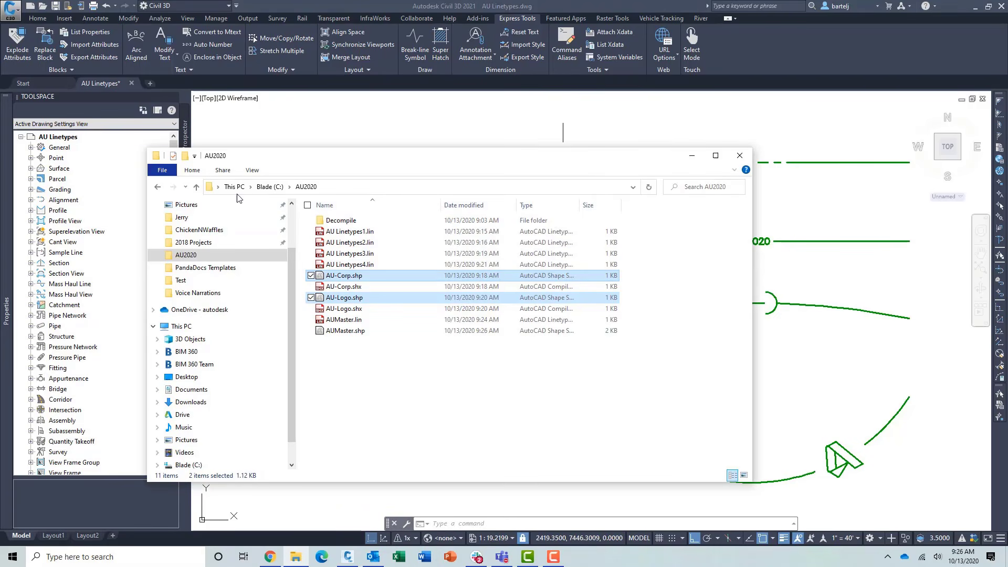
pyautogui.click(648, 187)
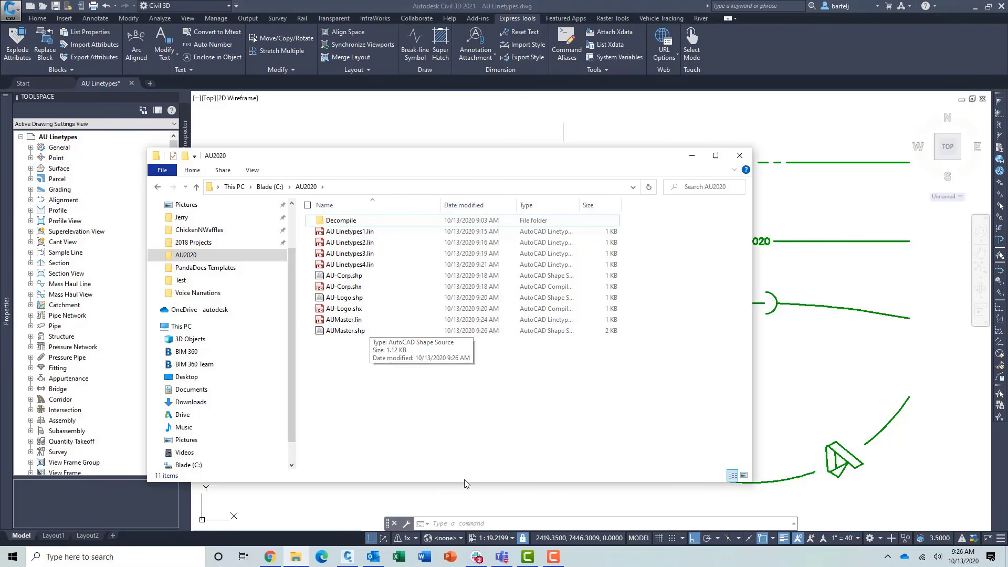
# Switch to Civil 3D and compile AUMaster.shp from the AU2020 folder into a shape file.
pyautogui.click(479, 522)
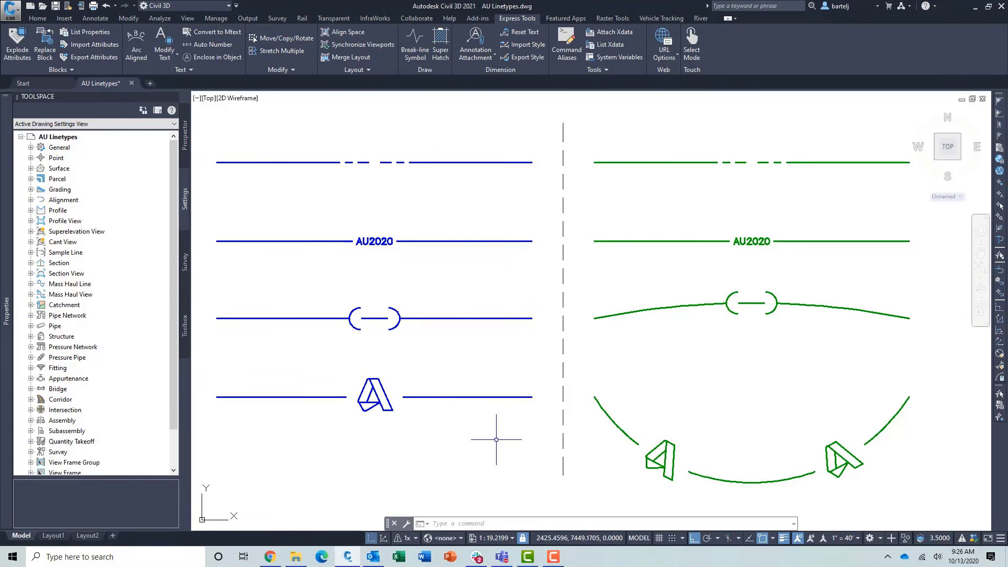
pyautogui.write('co')
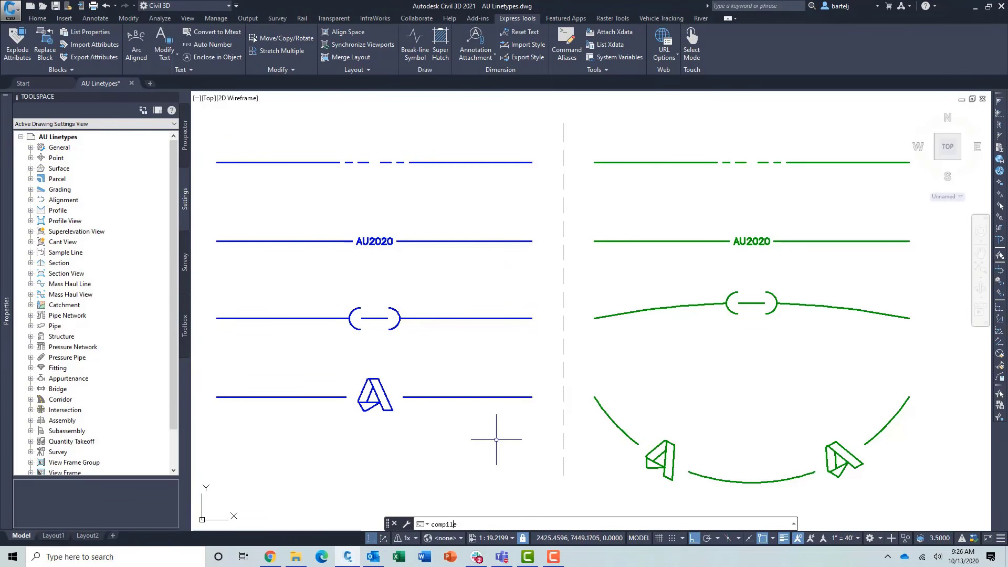
pyautogui.write('mpile')
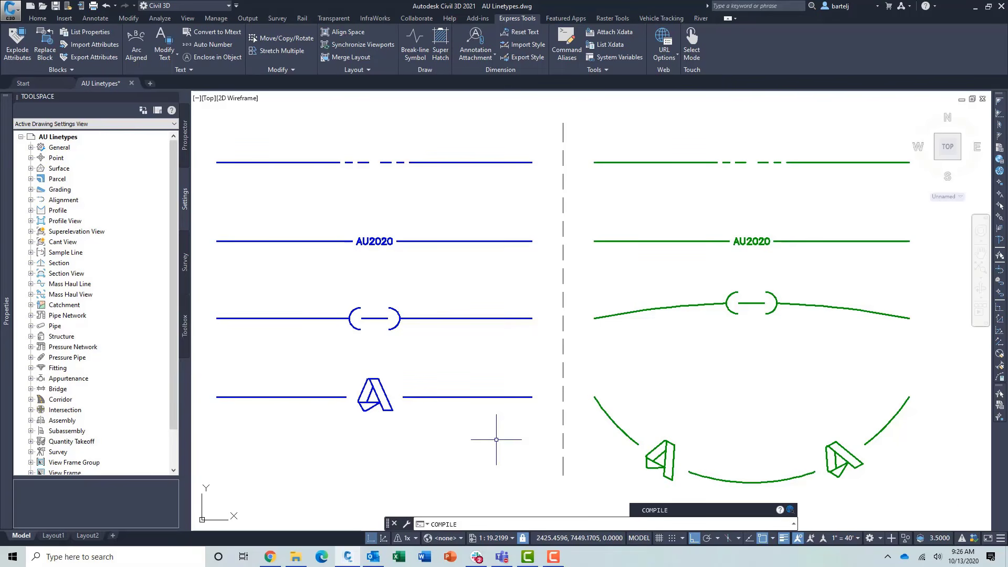
pyautogui.press('Return')
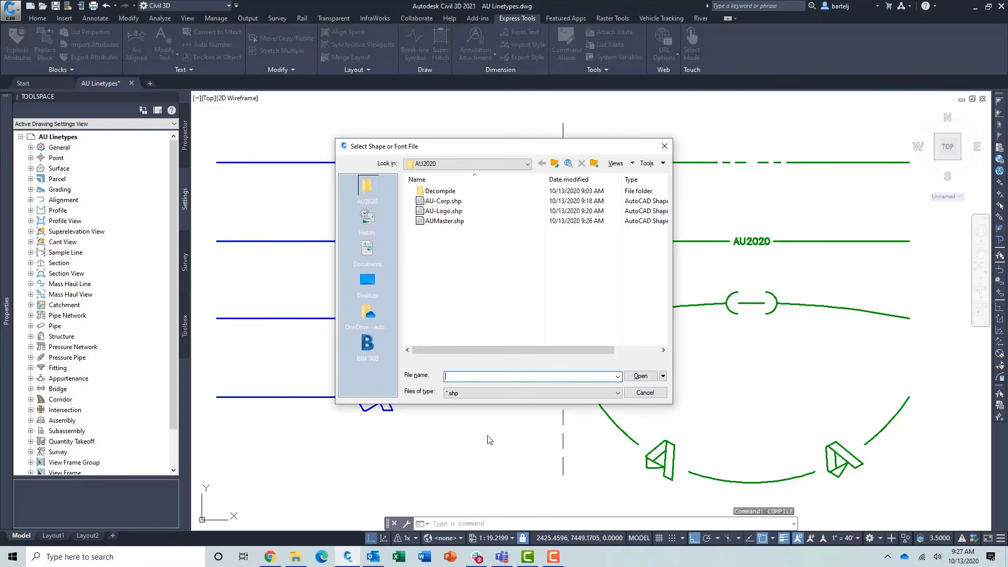
pyautogui.click(444, 221)
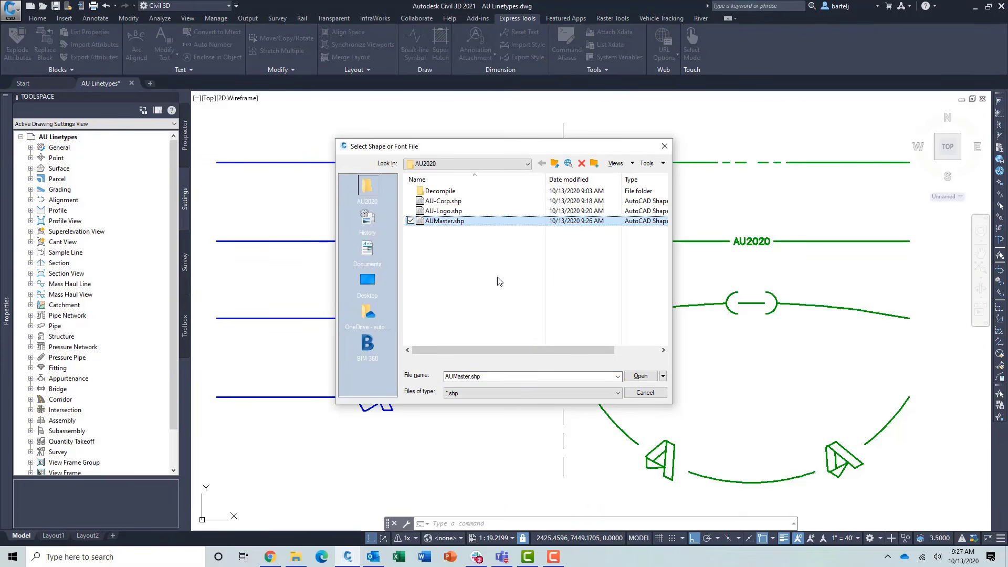
pyautogui.click(635, 376)
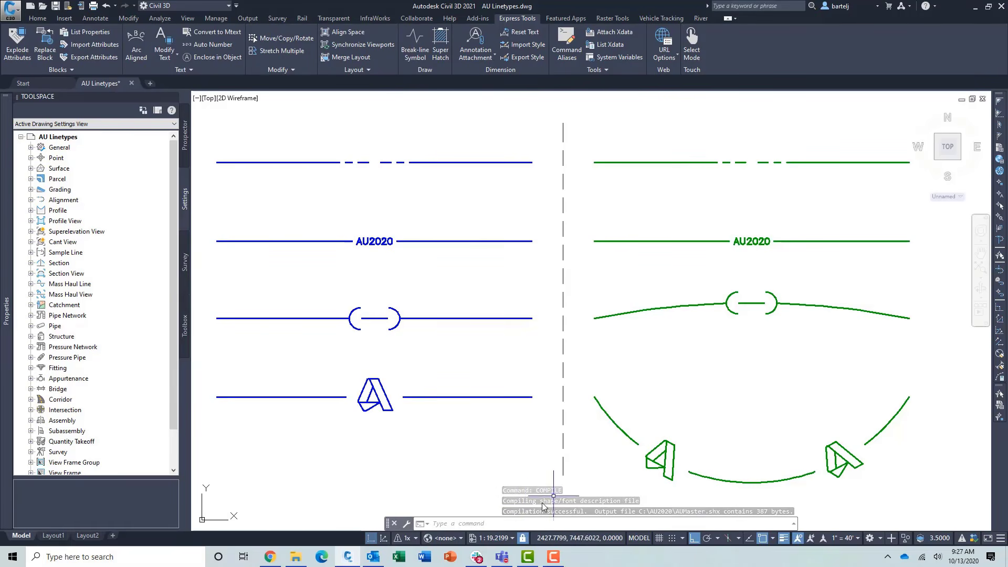
# Check the AU2020 folder in File Explorer for the compiled AUMaster.shx and the AUMaster.lin file.
pyautogui.click(295, 557)
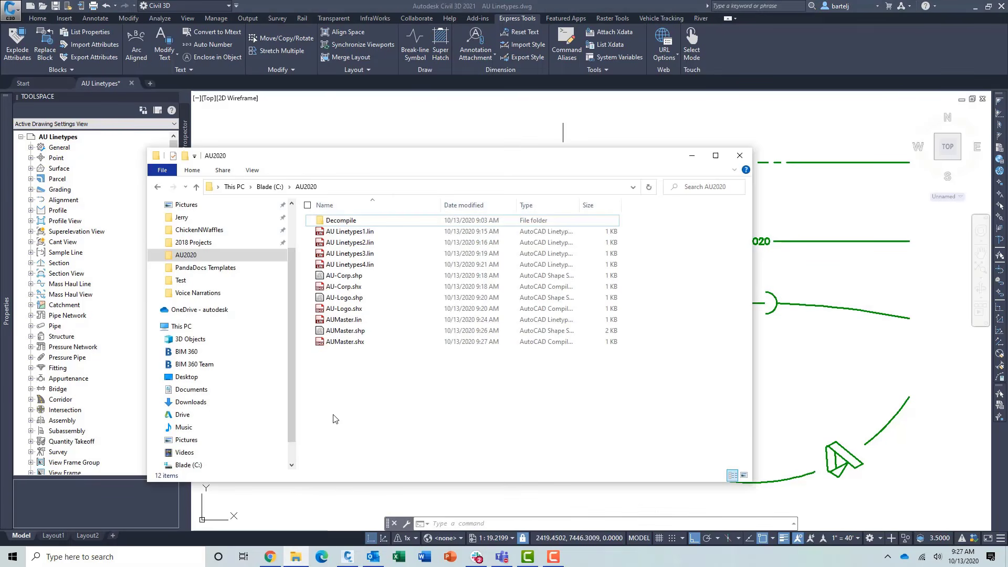
pyautogui.click(353, 344)
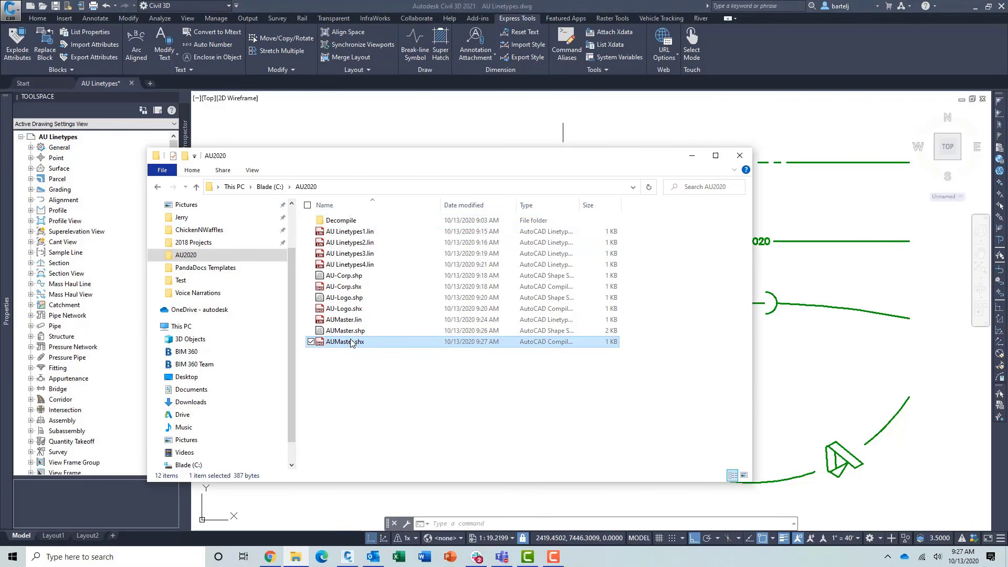
pyautogui.keyDown('ctrl'); pyautogui.click(347, 322); pyautogui.keyUp('ctrl')
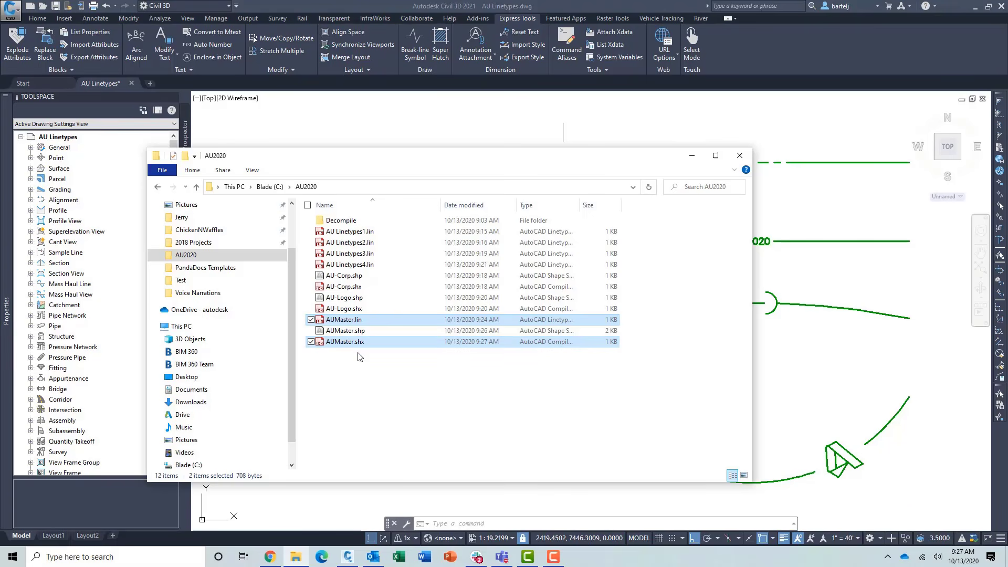
pyautogui.click(353, 378)
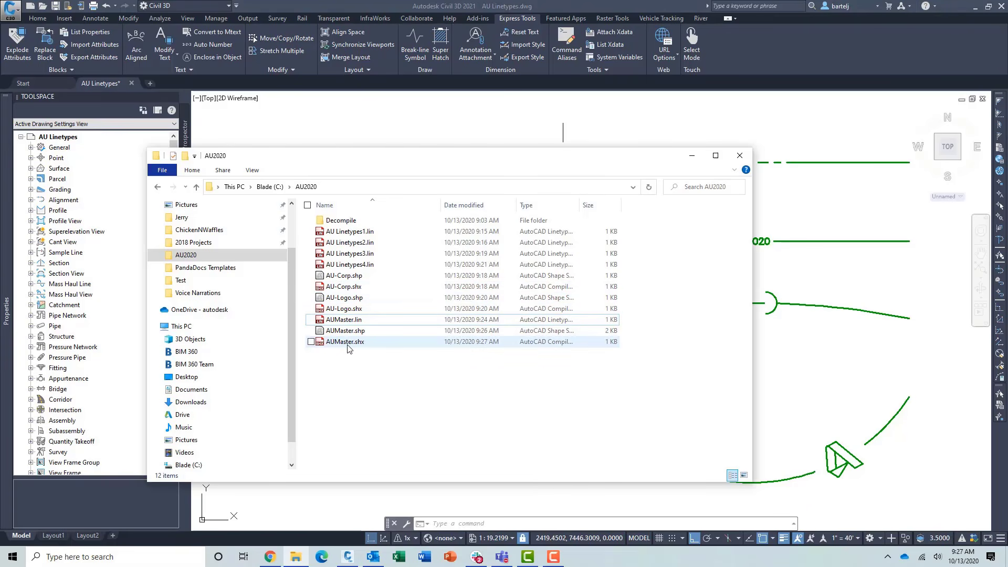
# In AUMaster.lin, replace the shape file paths in the AU-LOGO and AU-CORP definitions with AUMaster, then save and close the file.
pyautogui.click(336, 323)
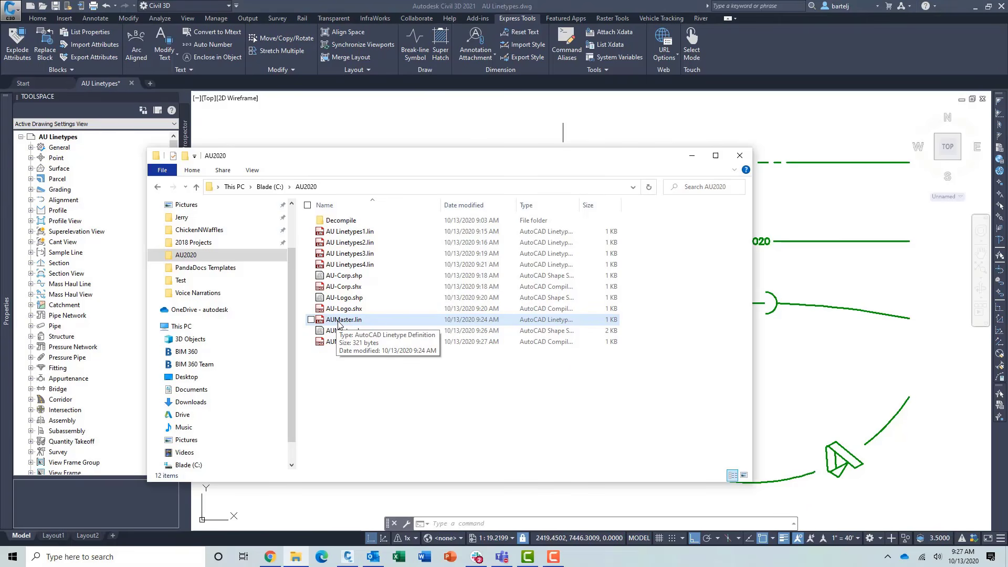
pyautogui.doubleClick(338, 321)
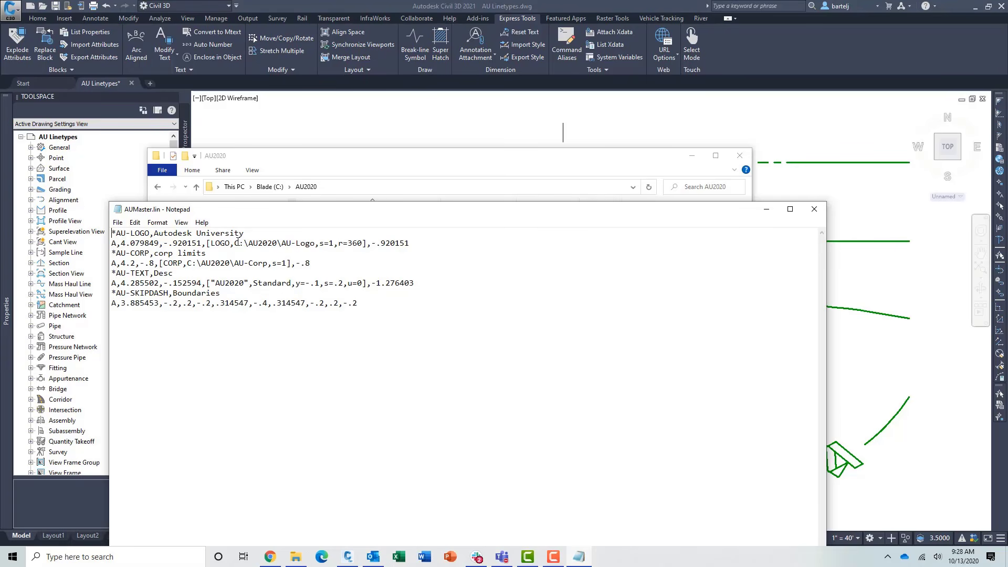
pyautogui.moveTo(236, 243); pyautogui.dragTo(316, 243)
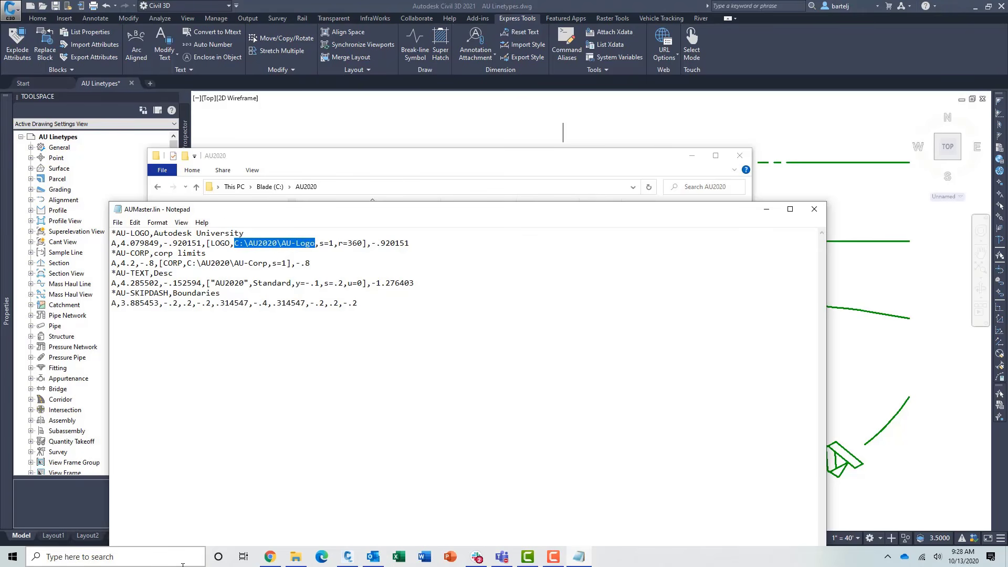
pyautogui.write('AUMaster')
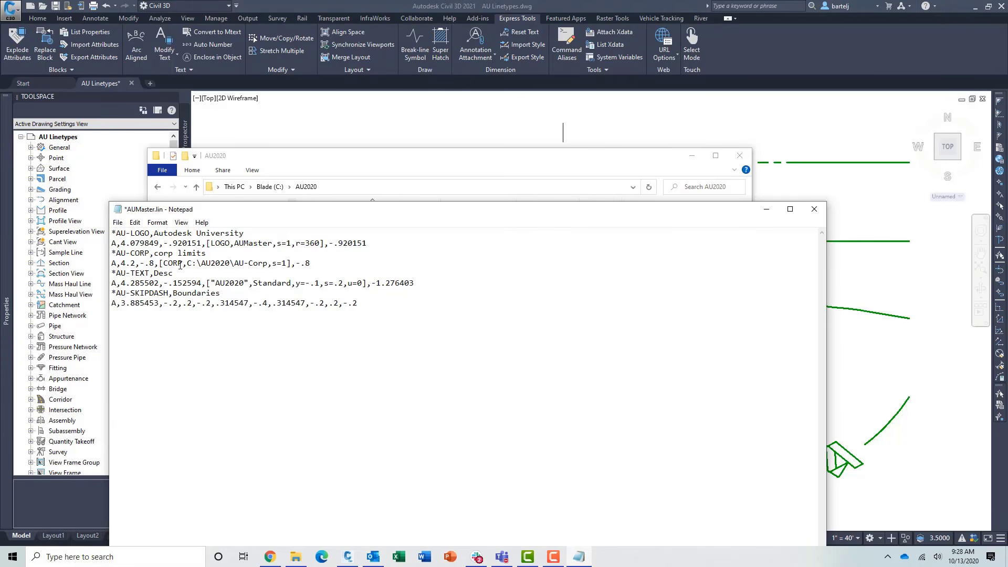
pyautogui.moveTo(188, 264); pyautogui.dragTo(269, 264)
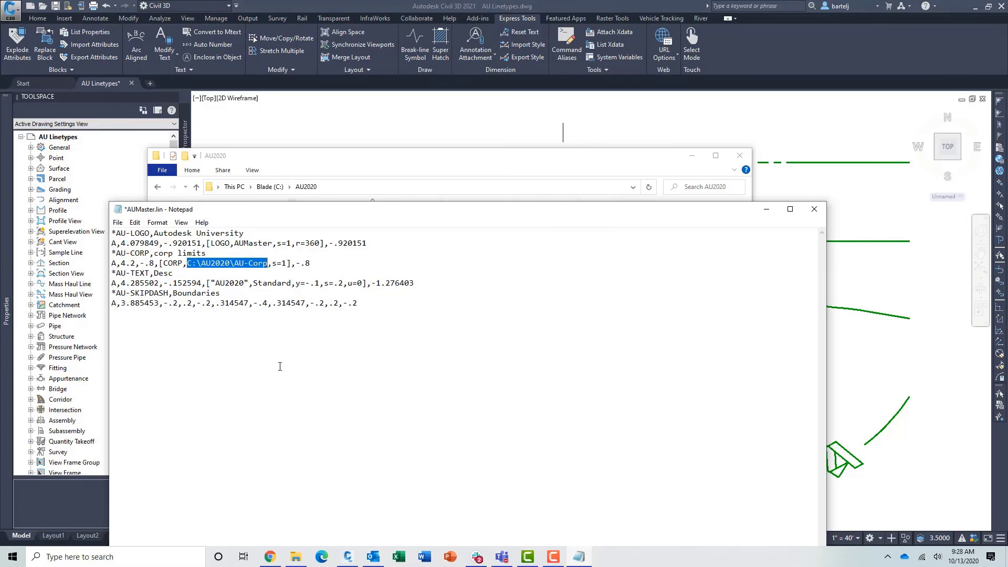
pyautogui.write('AUMaster')
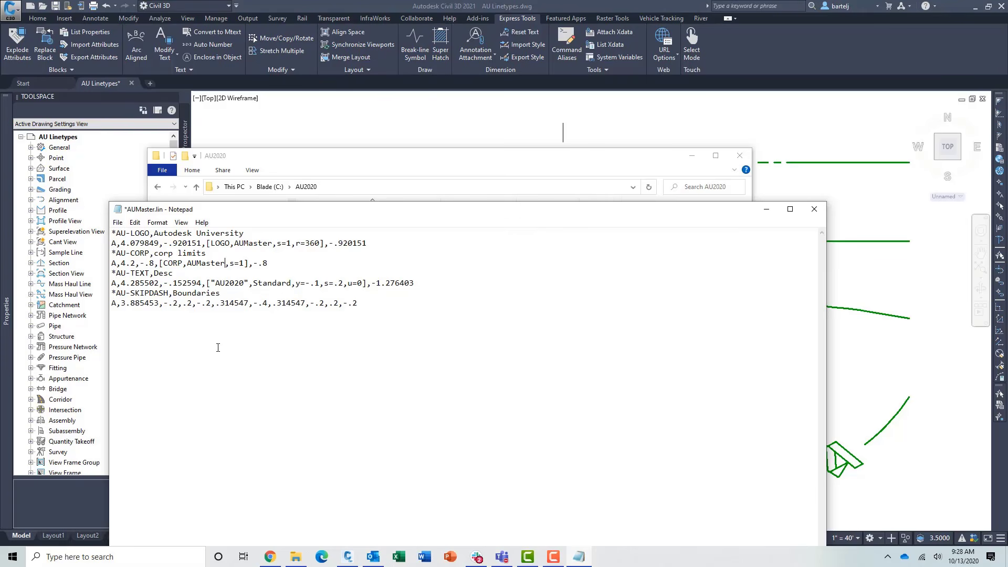
pyautogui.click(118, 222)
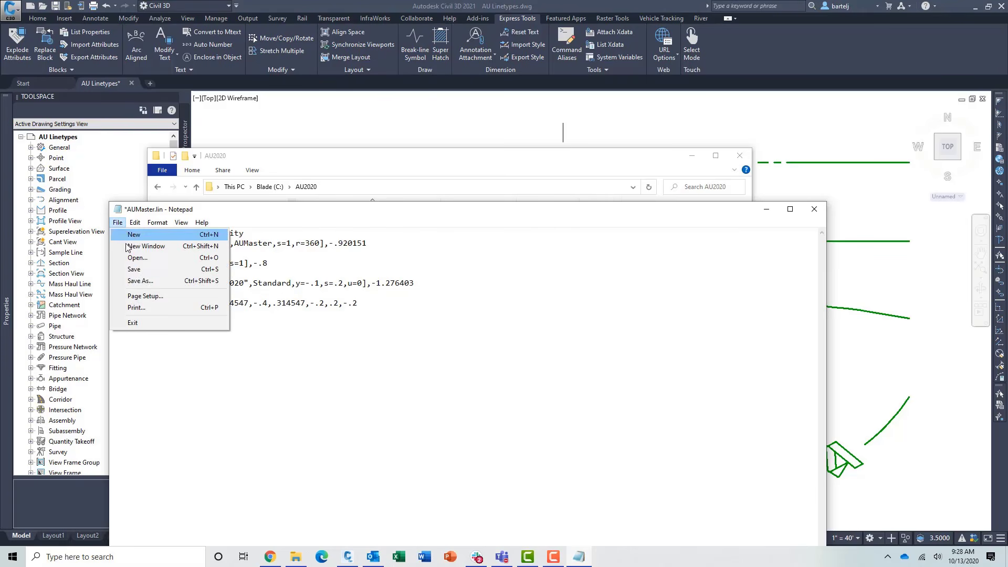
pyautogui.click(134, 269)
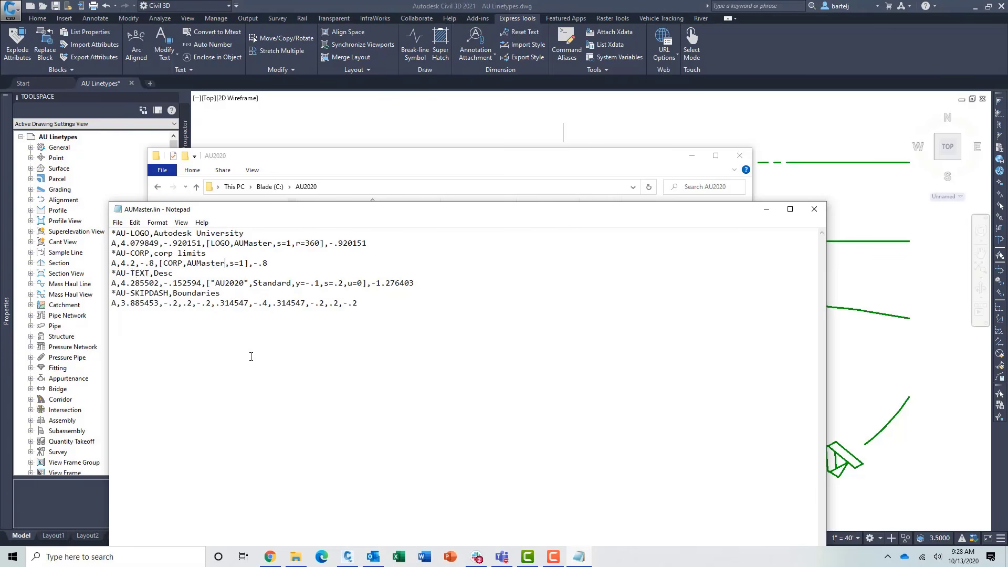
pyautogui.click(816, 211)
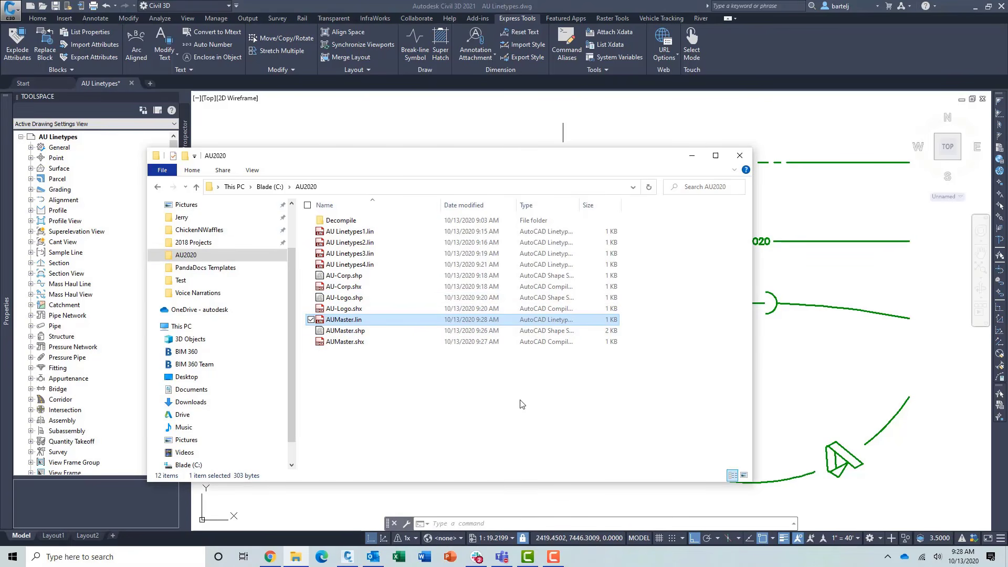
# Switch back to Civil 3D and add the folder C:\AU2020 to the end of the Support File Search Path in the program options.
pyautogui.click(781, 367)
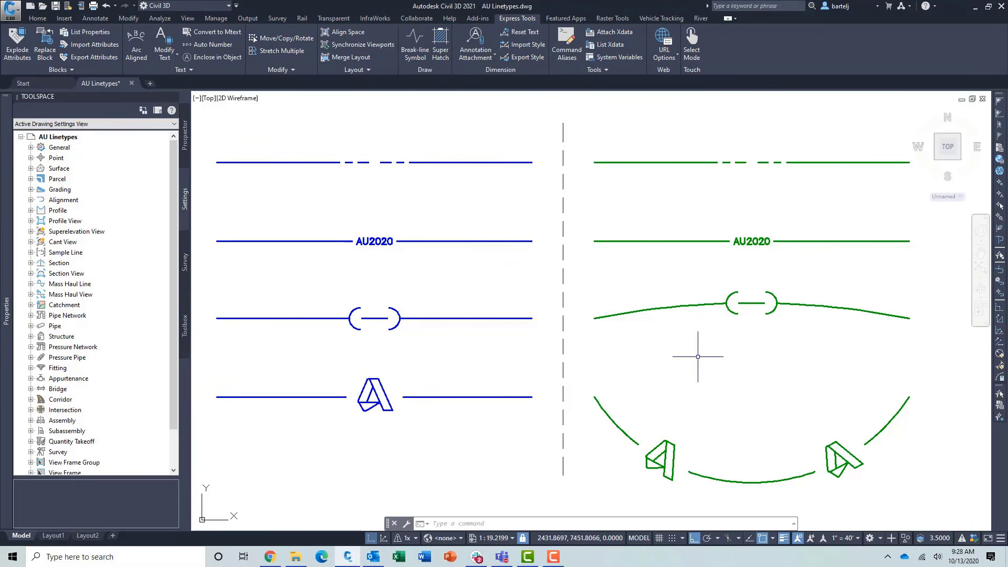
pyautogui.write('MKLTYPE')
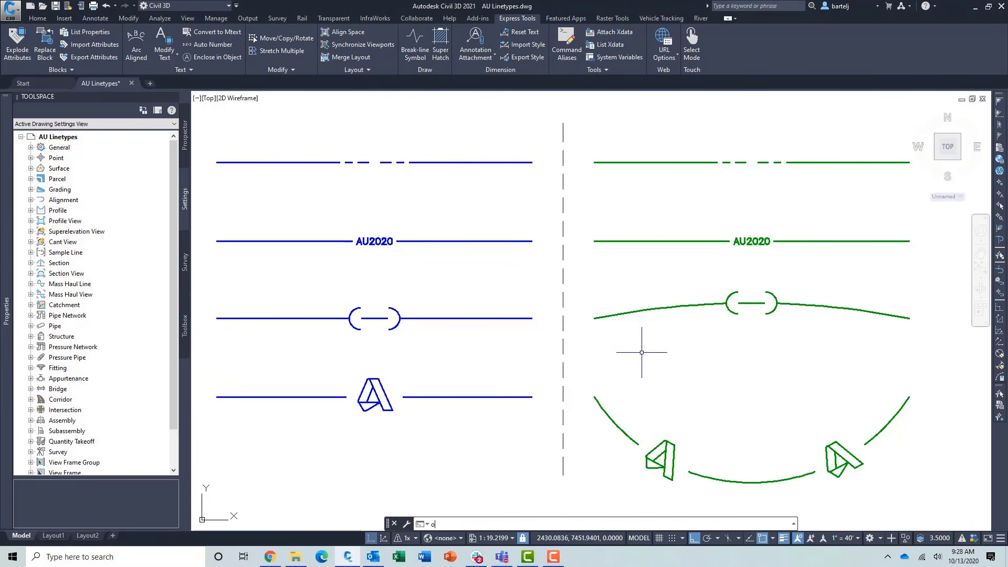
pyautogui.press('Return')
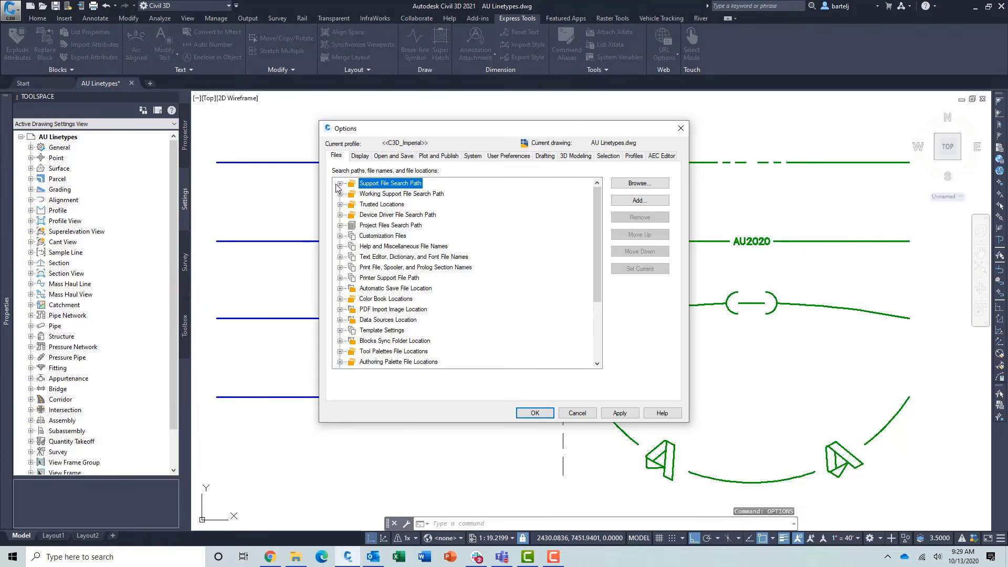
pyautogui.click(340, 183)
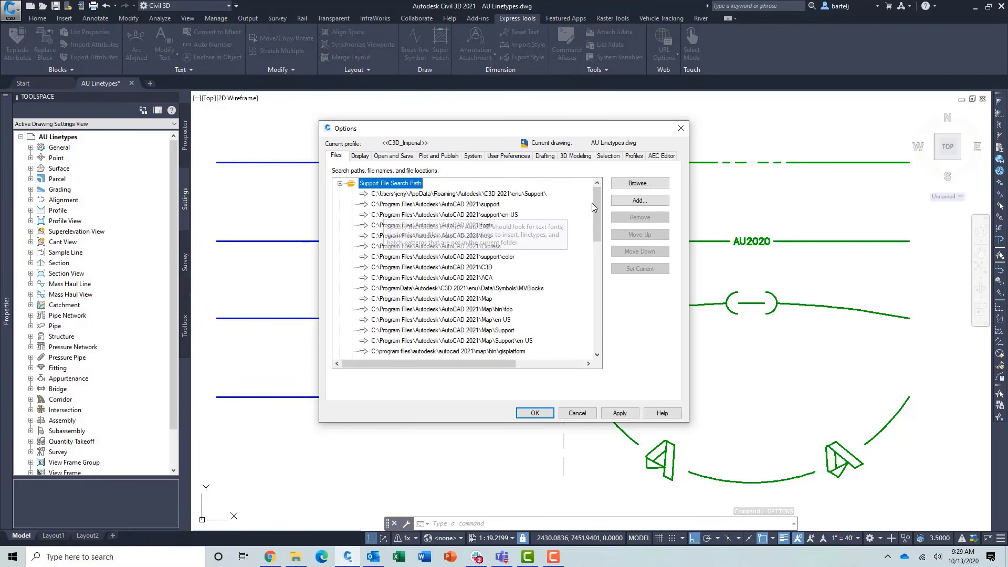
pyautogui.moveTo(597, 204); pyautogui.dragTo(597, 240)
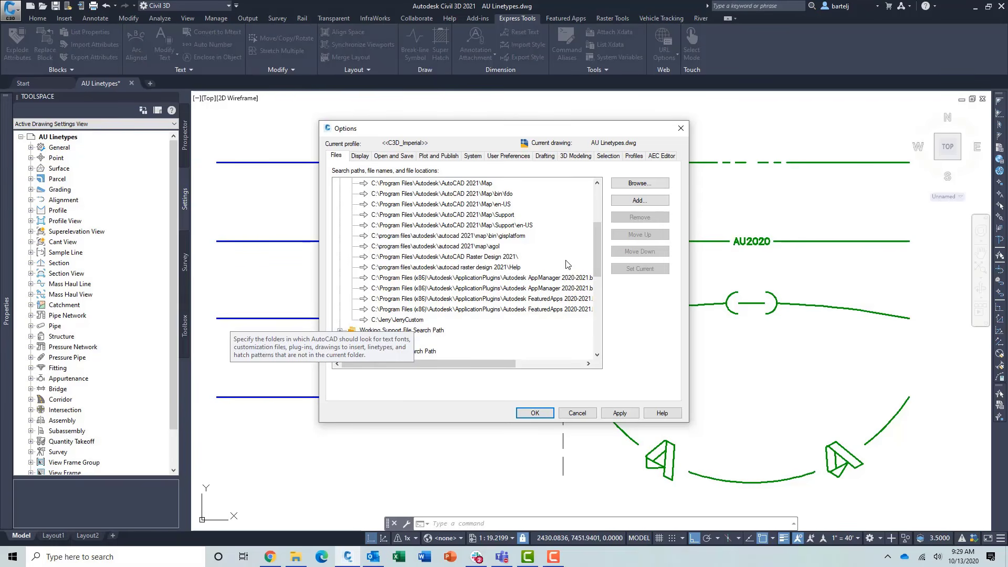
pyautogui.click(638, 201)
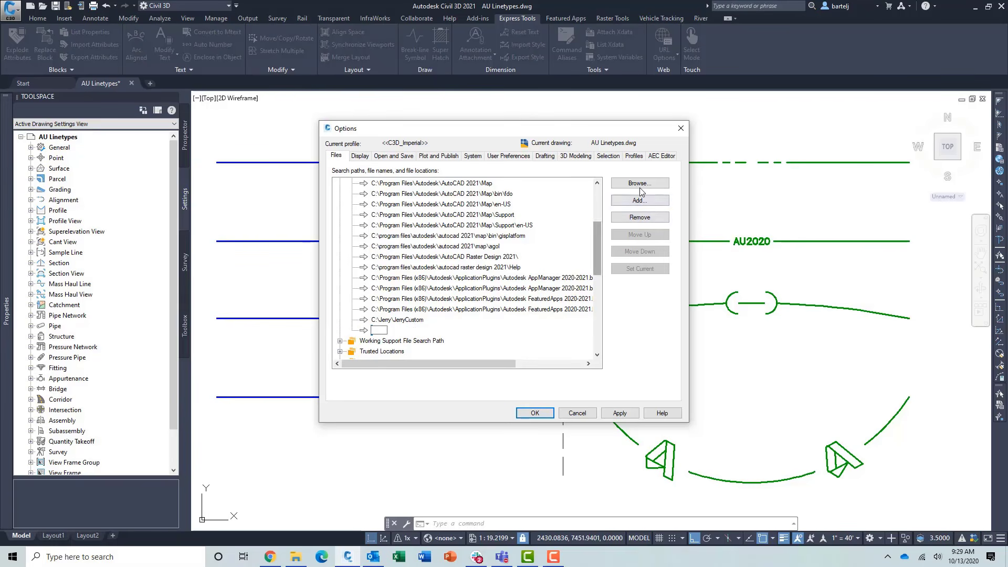
pyautogui.click(639, 183)
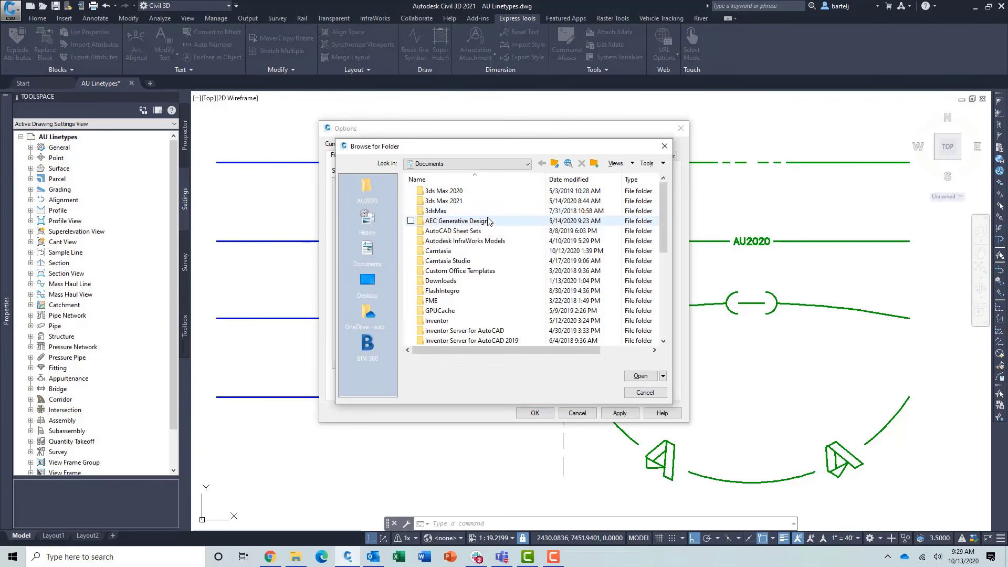
pyautogui.click(367, 189)
pyautogui.click(638, 377)
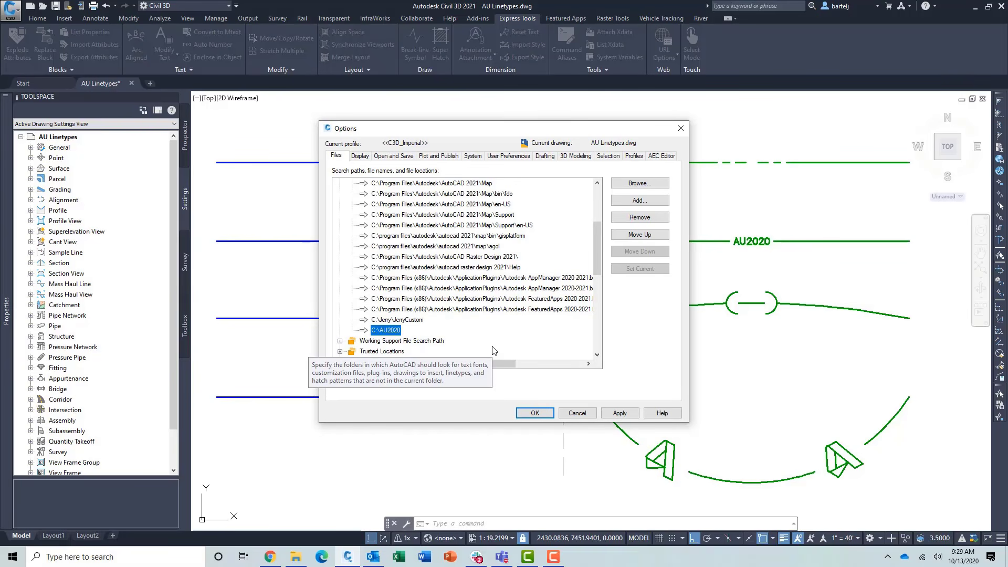
pyautogui.click(545, 413)
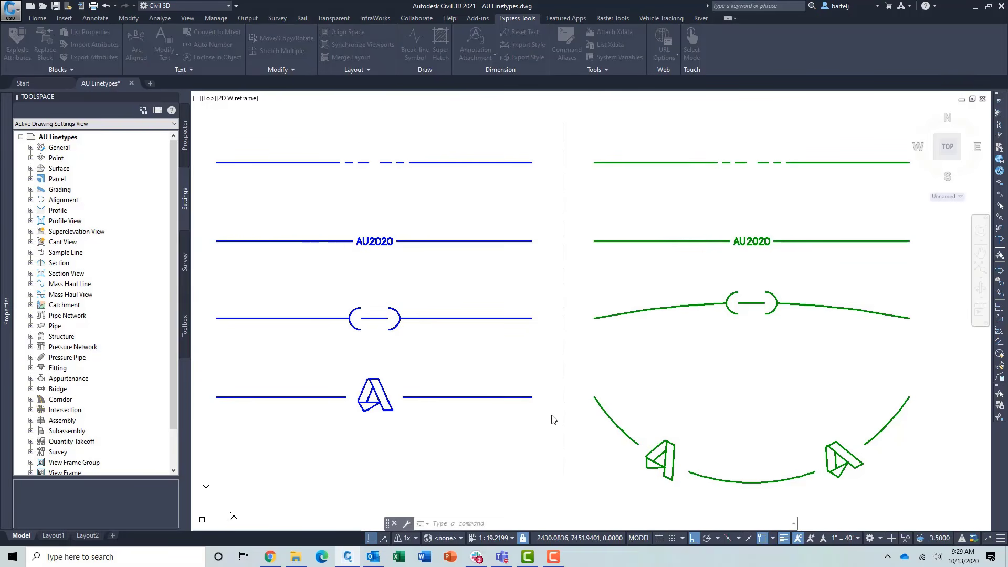
# Start a new drawing and draw one line about 273 units long, rising to the right at about 18 degrees.
pyautogui.click(150, 84)
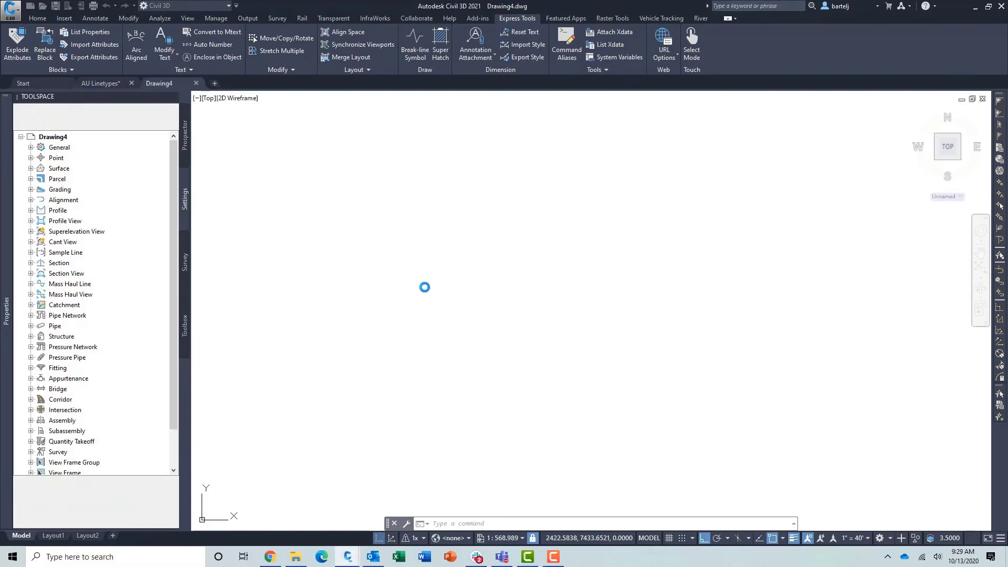
pyautogui.write('line')
pyautogui.press('Return')
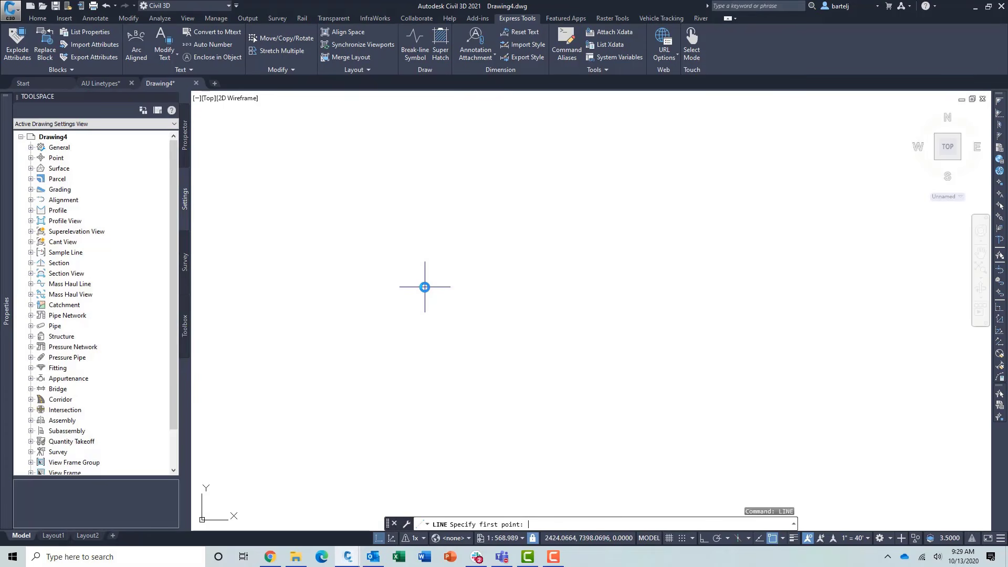
pyautogui.click(421, 318)
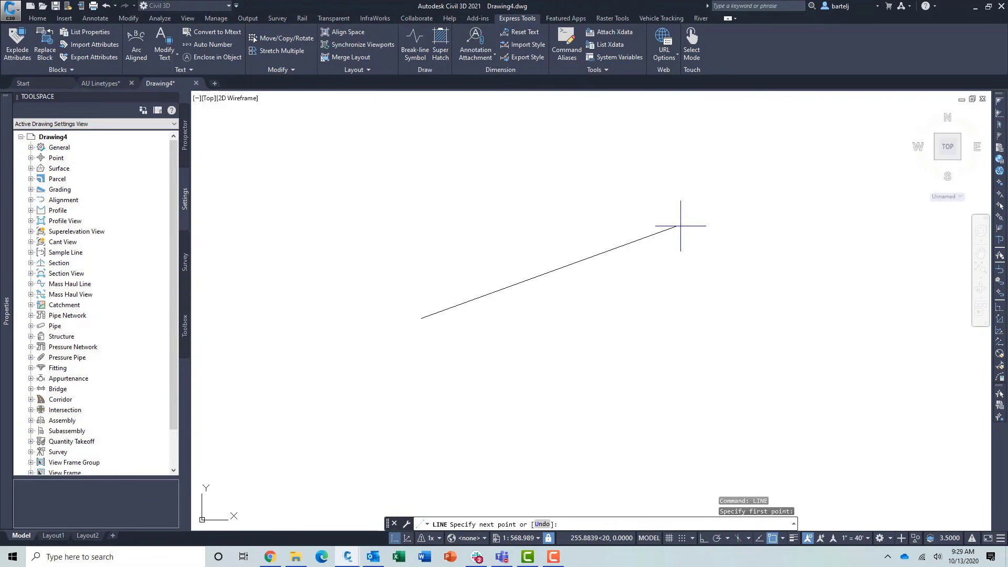
pyautogui.click(697, 230)
pyautogui.rightClick(717, 284)
pyautogui.click(742, 291)
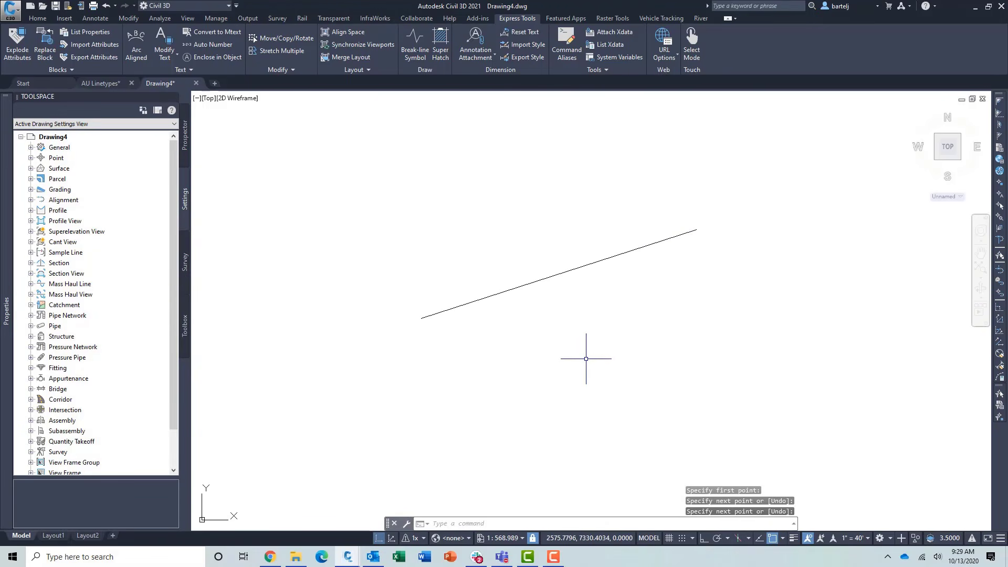
# Set the new drawing's global linetype scale factor to 40.
pyautogui.write('linetype scale')
pyautogui.press('Return')
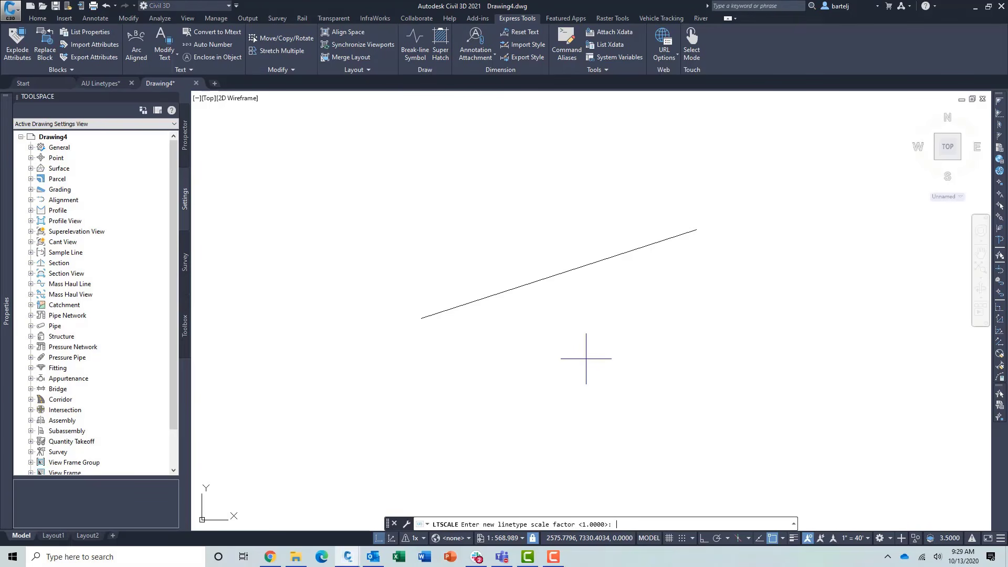
pyautogui.write('40')
pyautogui.press('Return')
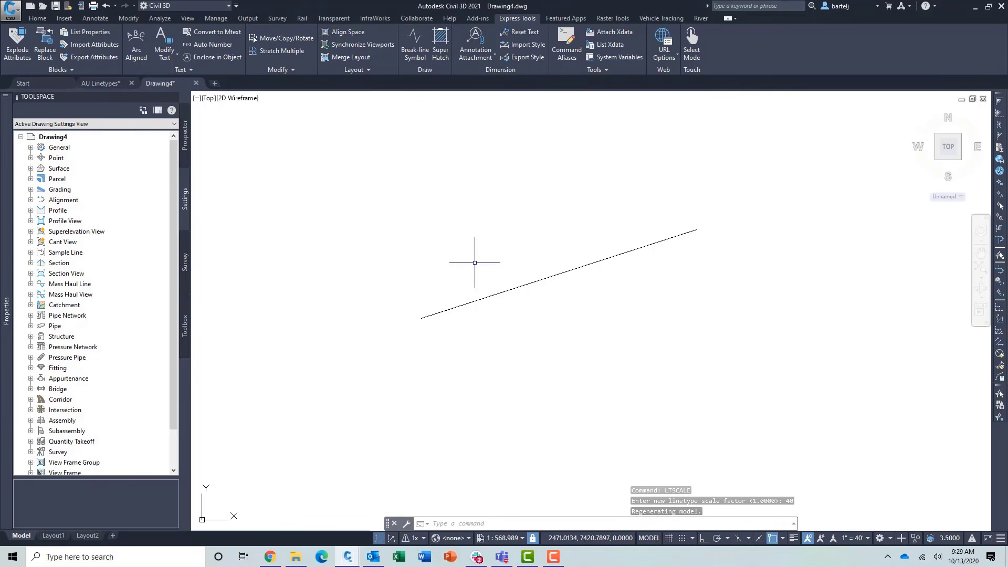
# Load AU-CORP, AU-LOGO, AU-SKIPDASH and AU-TEXT into the drawing from AUMaster.lin in the AU2020 folder.
pyautogui.write('linetype')
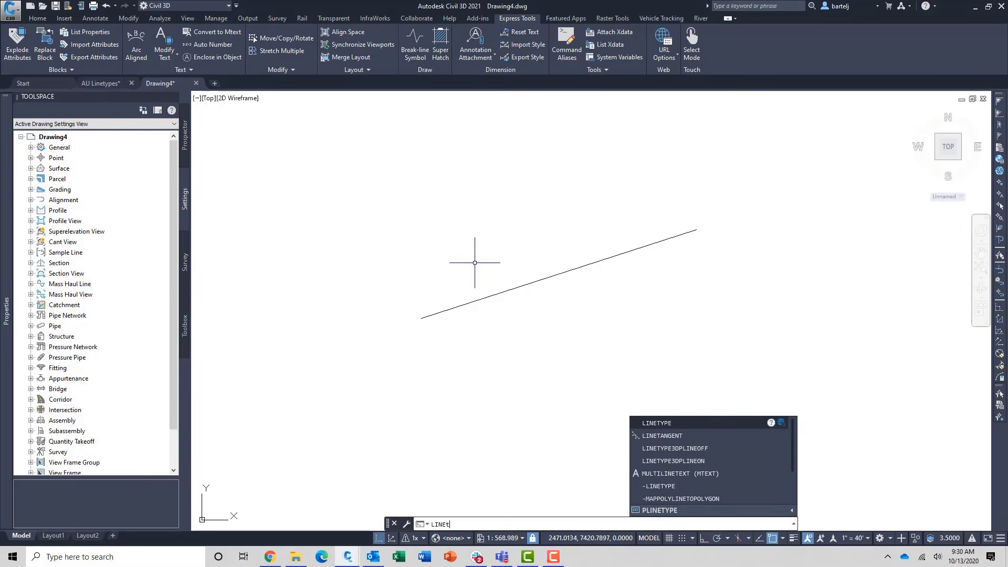
pyautogui.press('Return')
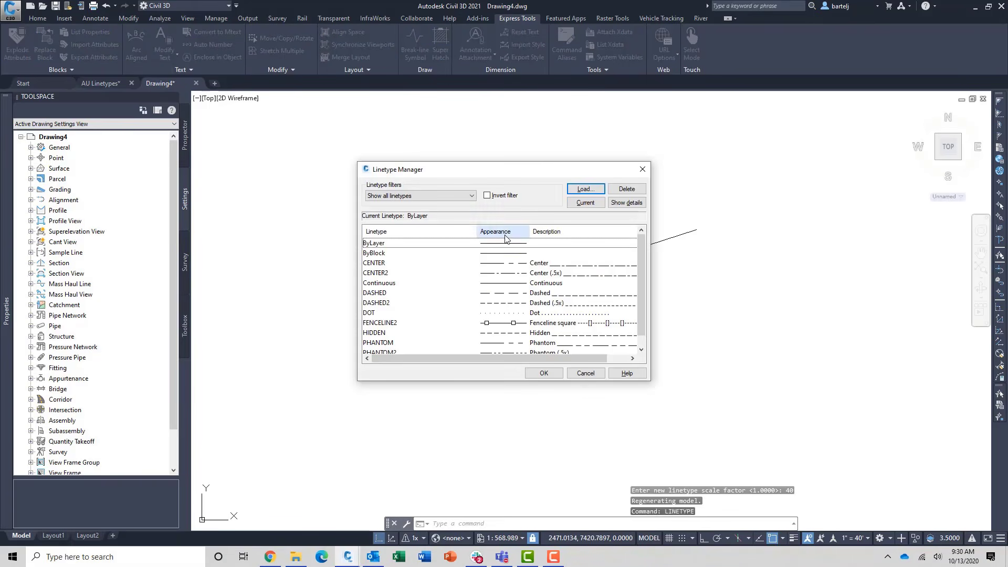
pyautogui.click(583, 189)
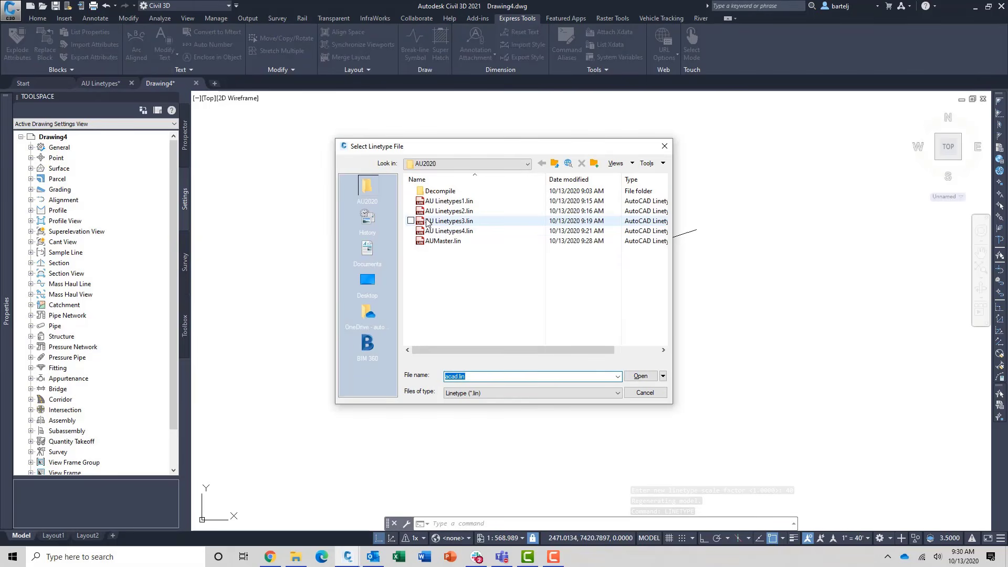
pyautogui.click(440, 241)
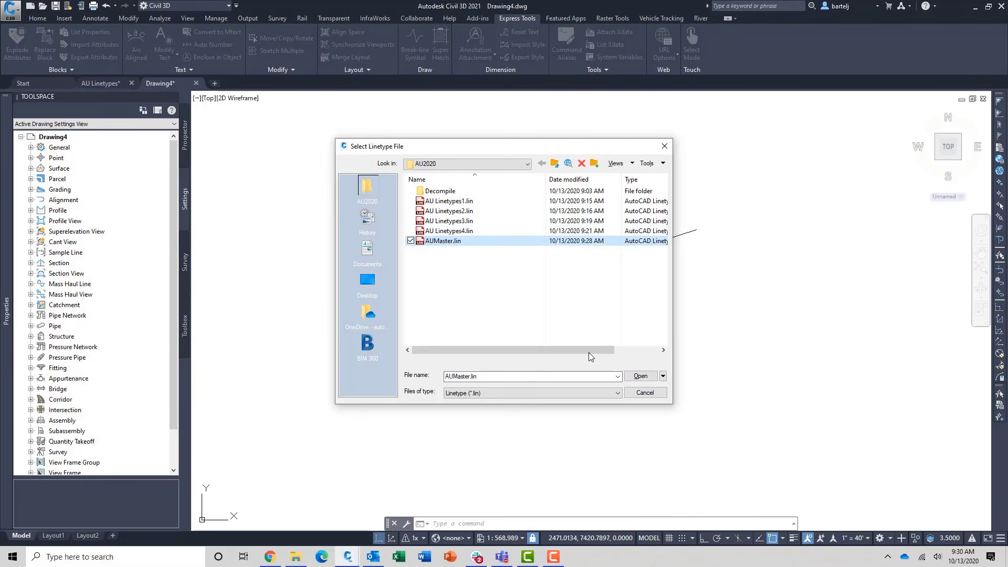
pyautogui.click(636, 376)
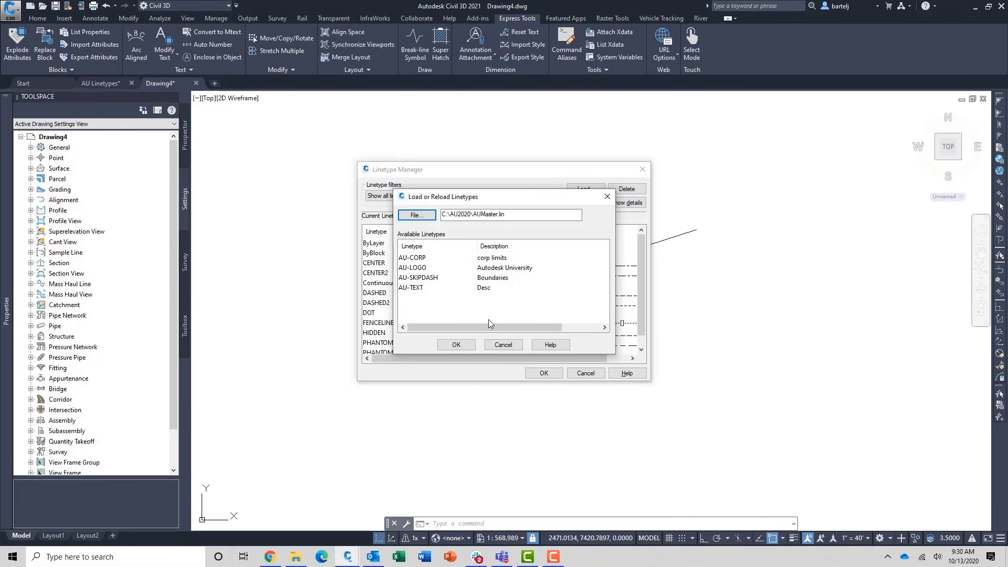
pyautogui.click(413, 258)
pyautogui.keyDown('shift'); pyautogui.click(414, 289); pyautogui.keyUp('shift')
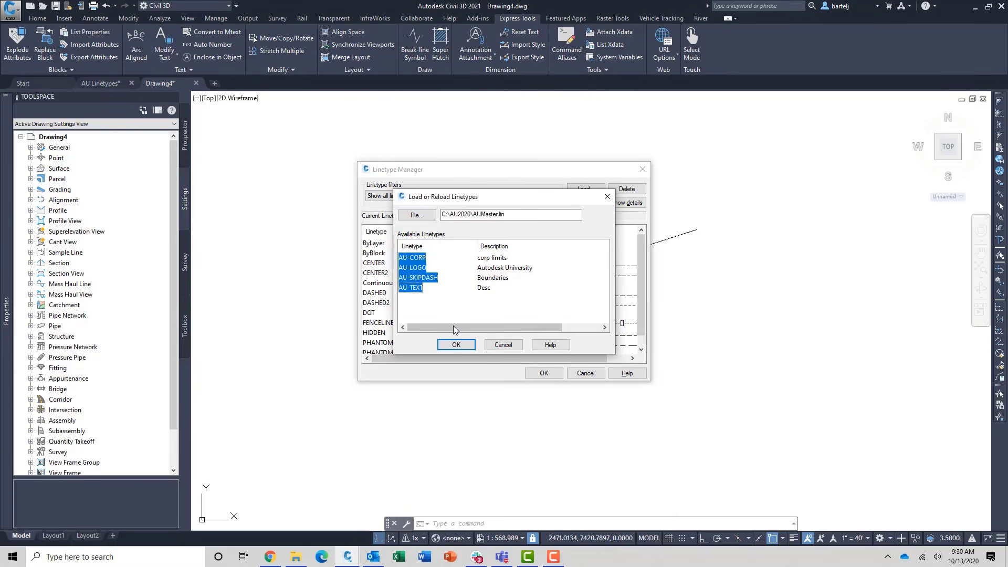
pyautogui.click(456, 345)
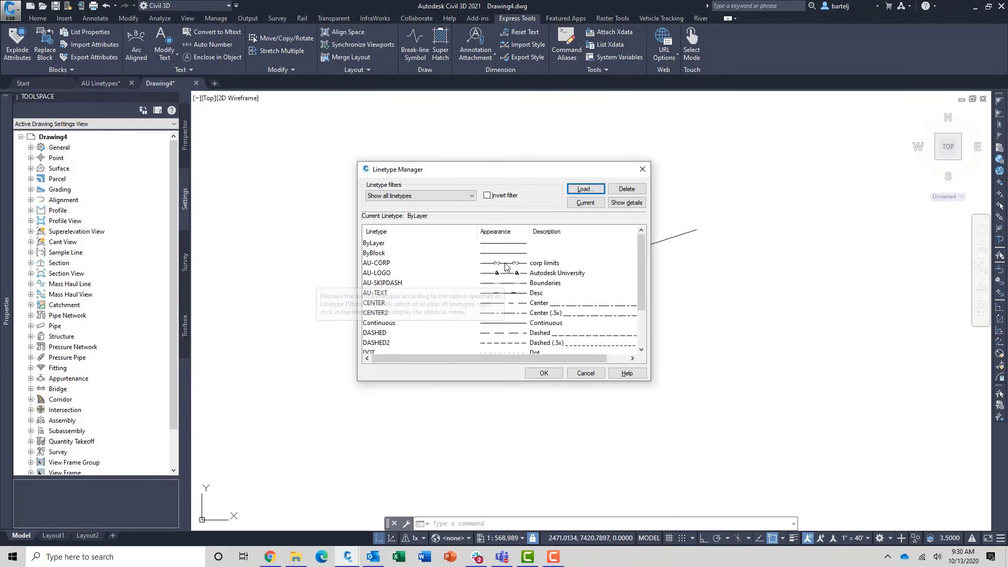
pyautogui.click(543, 374)
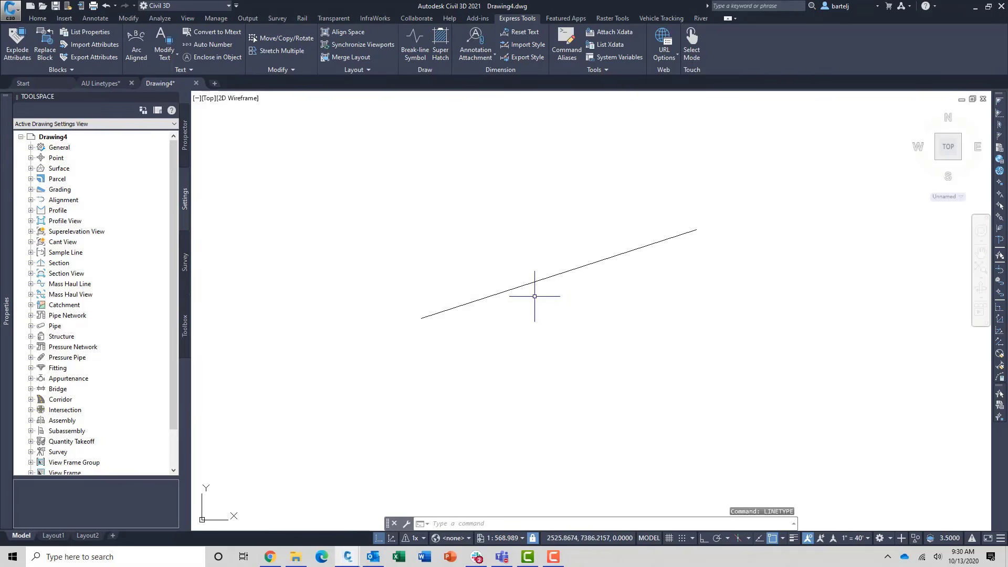
# Check the linetypes available for the drawn line in its properties, and deselect the line without changing it.
pyautogui.click(536, 280)
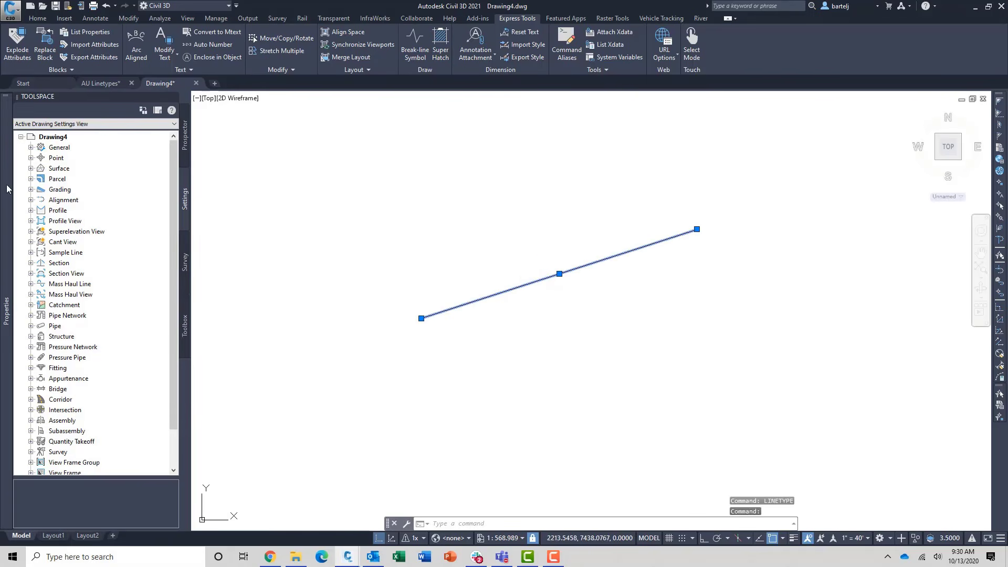
pyautogui.moveTo(7, 189)
pyautogui.click(238, 148)
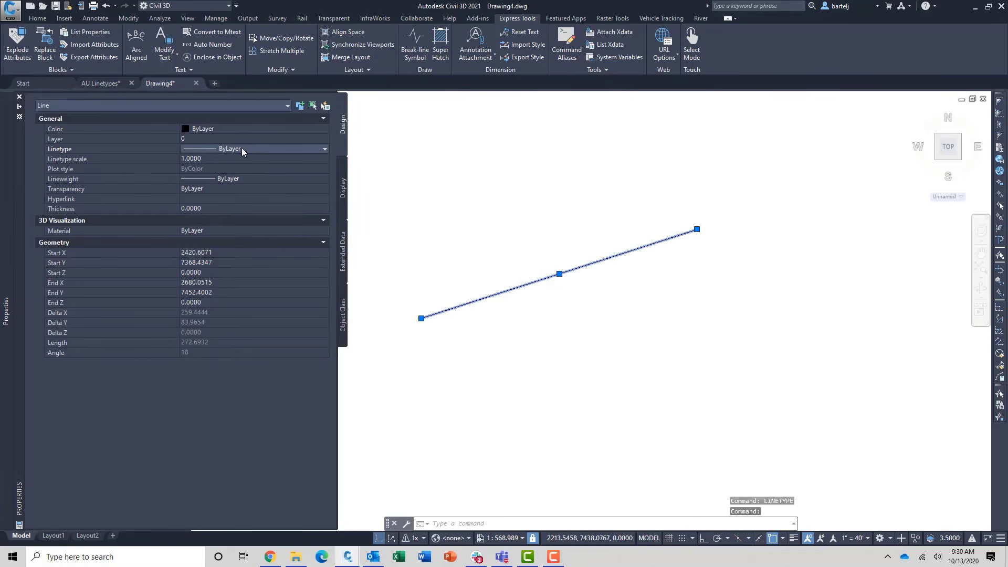
pyautogui.click(241, 147)
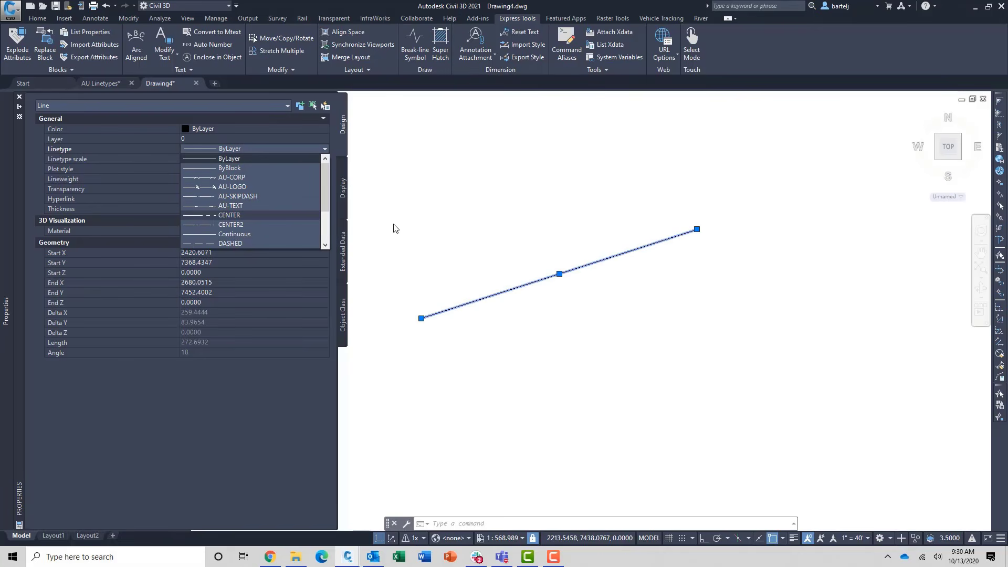
pyautogui.click(430, 242)
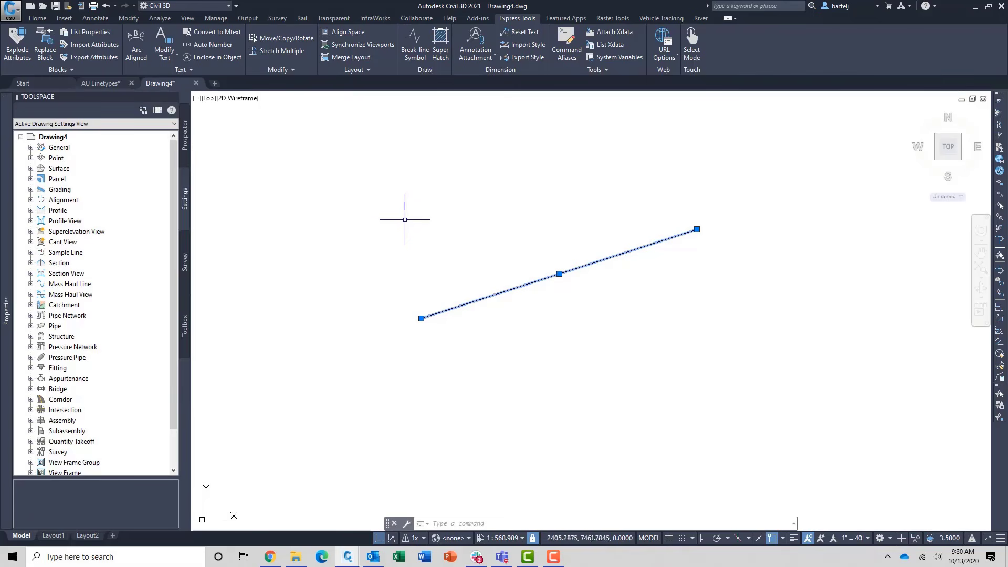
pyautogui.press('Escape')
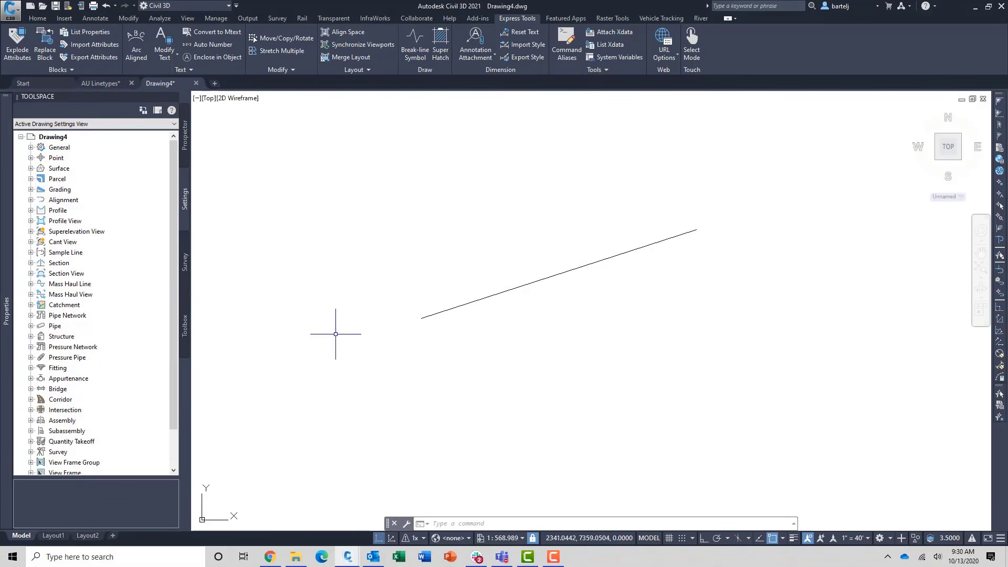
# Switch to File Explorer and copy AUMaster.shx from the AU2020 folder into its Decompile subfolder.
pyautogui.click(295, 556)
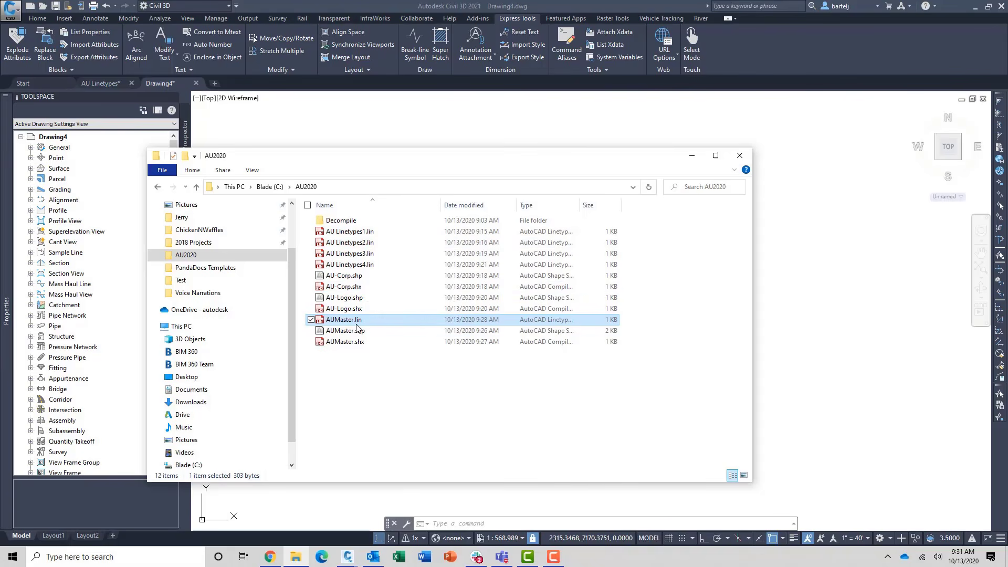
pyautogui.click(342, 345)
pyautogui.rightClick(341, 346)
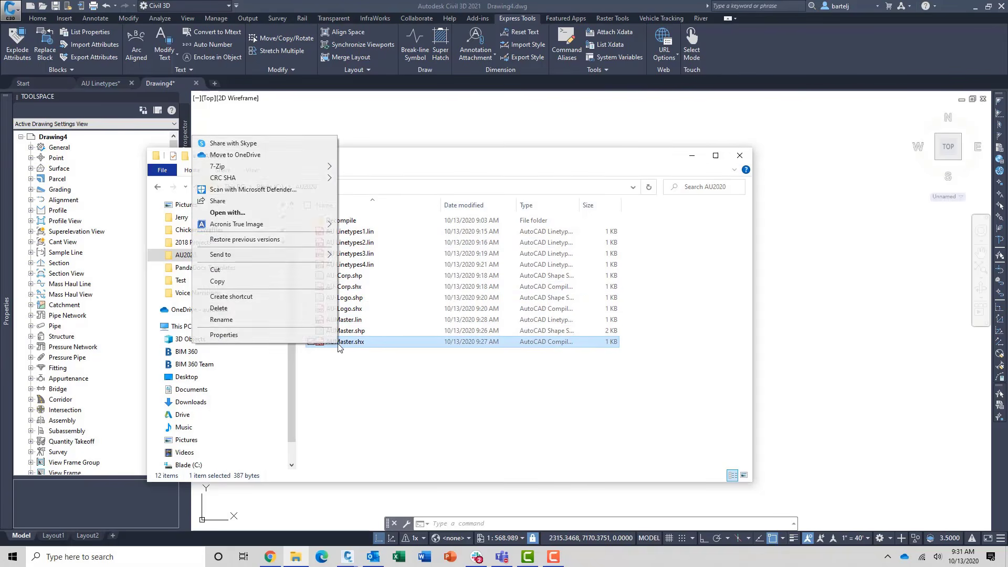
pyautogui.click(279, 282)
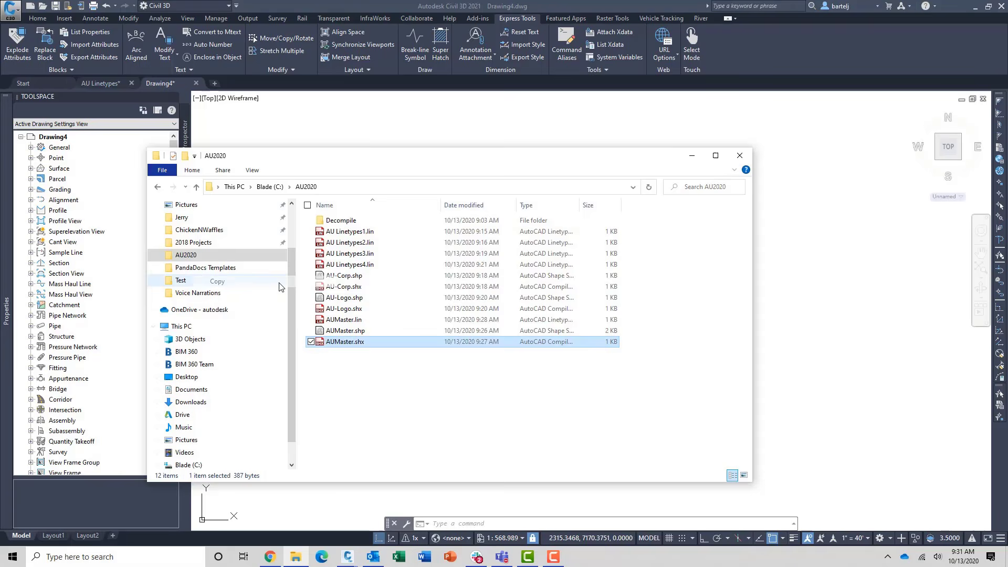
pyautogui.doubleClick(341, 221)
pyautogui.rightClick(351, 272)
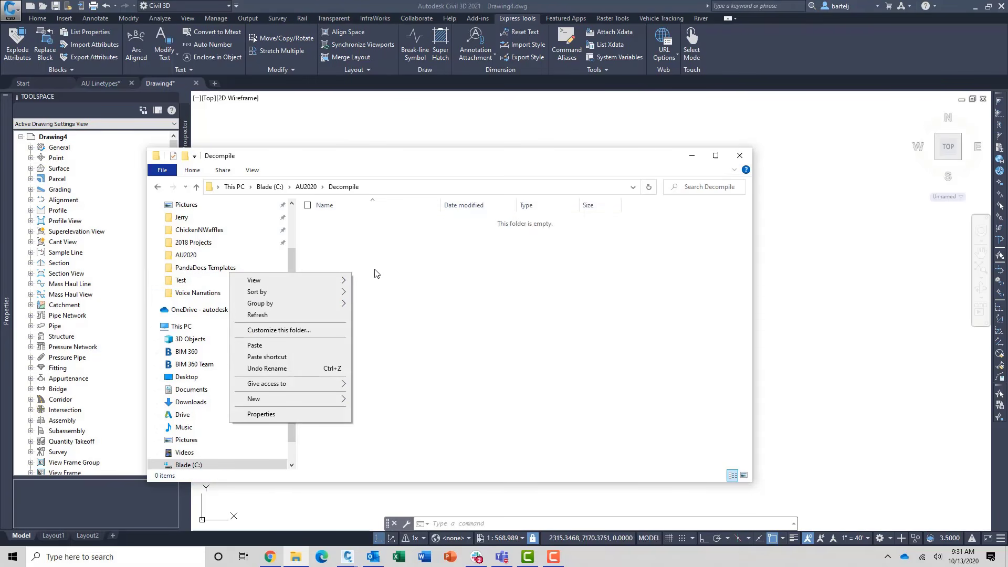
pyautogui.click(330, 348)
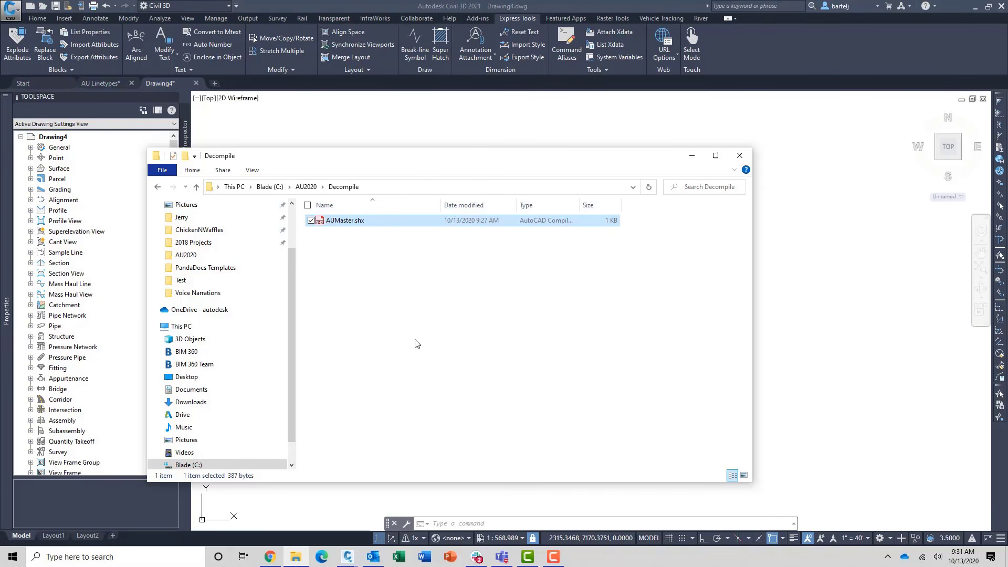
# In a second File Explorer window, browse to C:\Program Files\Autodesk\AutoCAD 2021\Express and locate dumpshx.exe.
pyautogui.press('super+e')
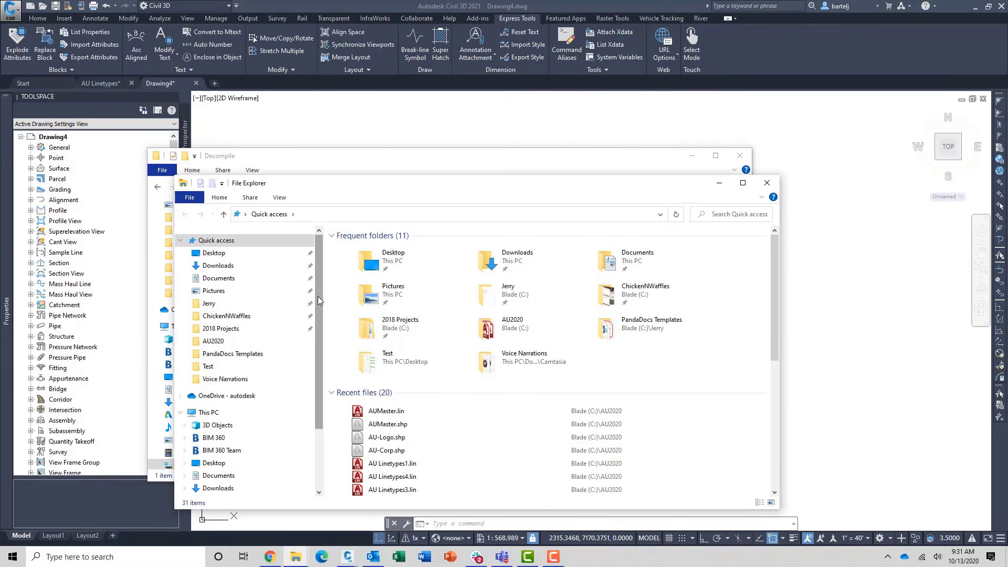
pyautogui.moveTo(317, 296); pyautogui.dragTo(319, 357)
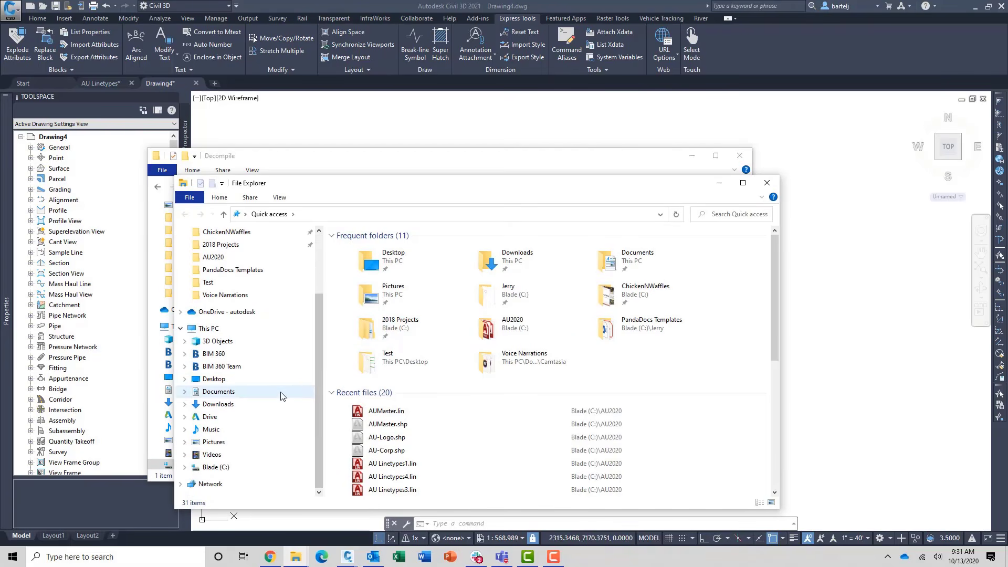
pyautogui.click(253, 467)
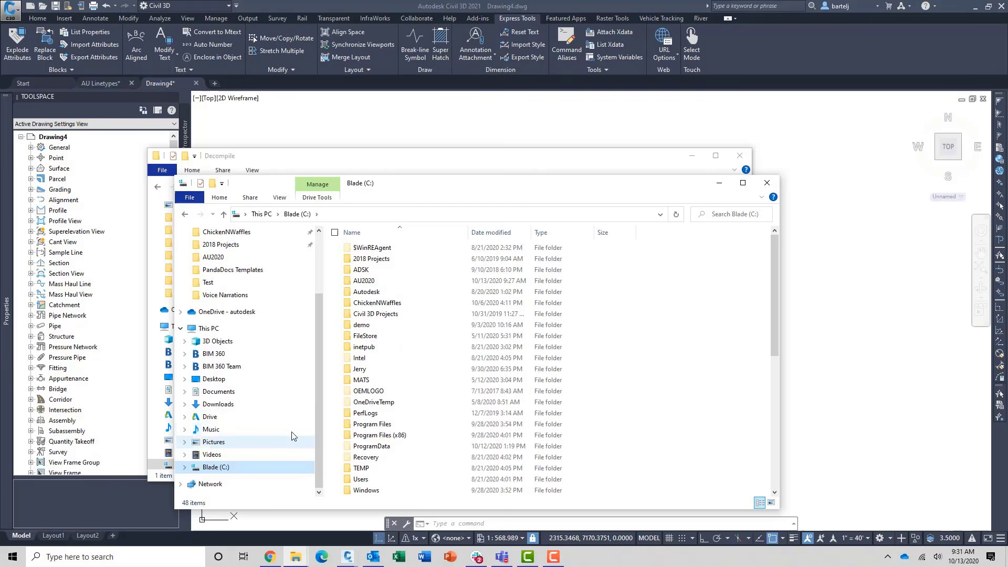
pyautogui.doubleClick(363, 424)
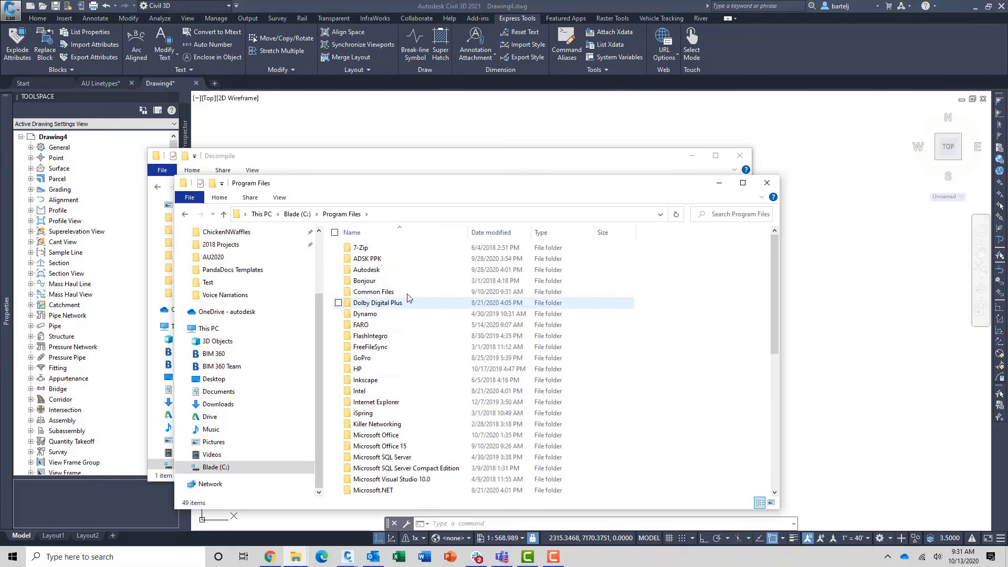
pyautogui.doubleClick(405, 270)
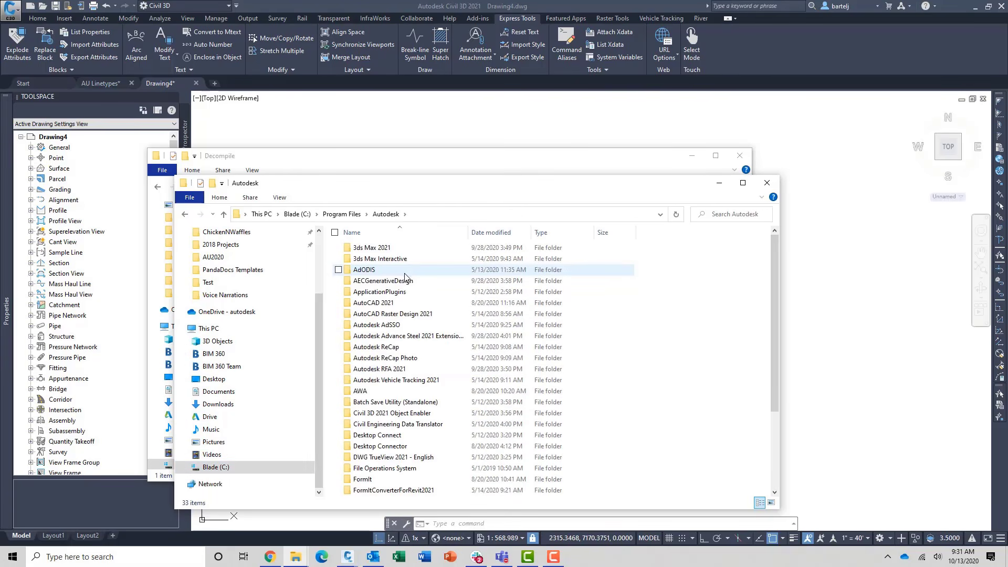
pyautogui.doubleClick(405, 303)
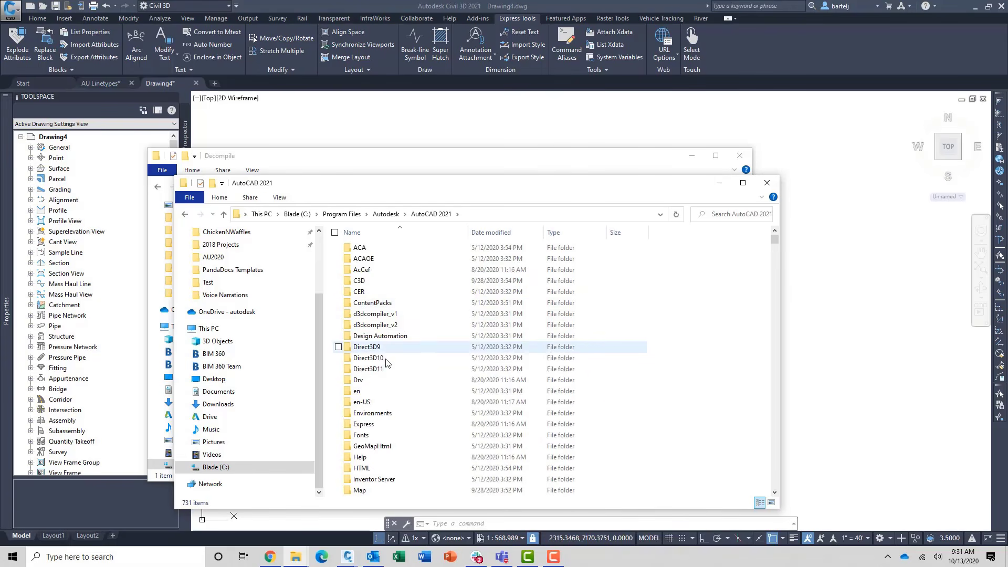
pyautogui.doubleClick(379, 424)
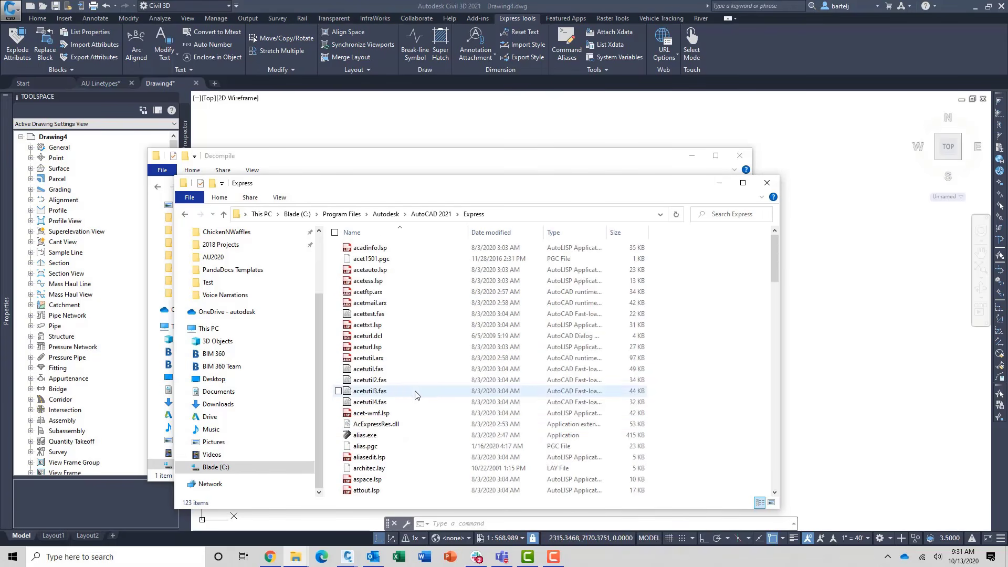
pyautogui.scroll(-9, 415, 395)
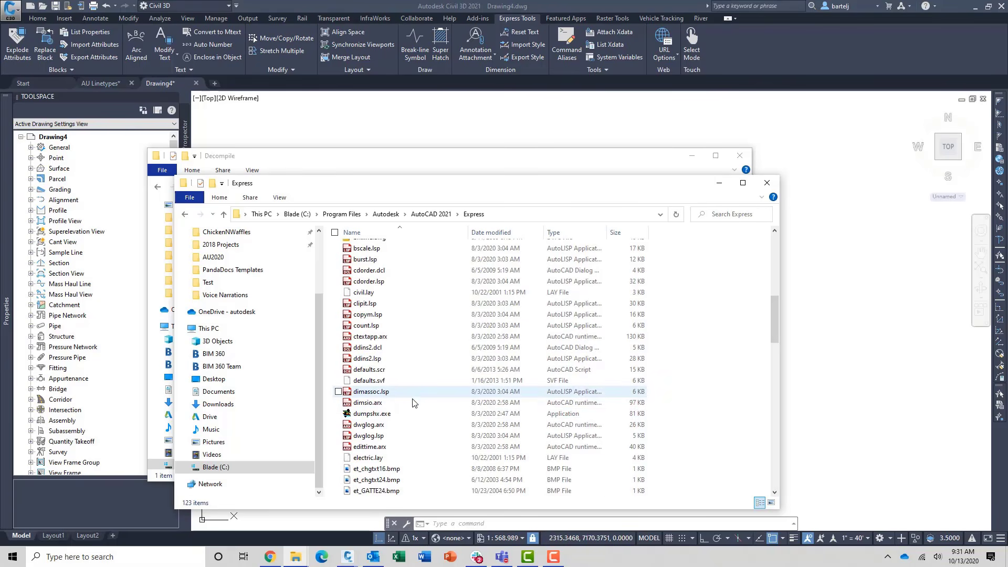
# Copy dumpshx.exe from the Express folder into the AU2020\Decompile folder alongside AUMaster.shx.
pyautogui.click(374, 415)
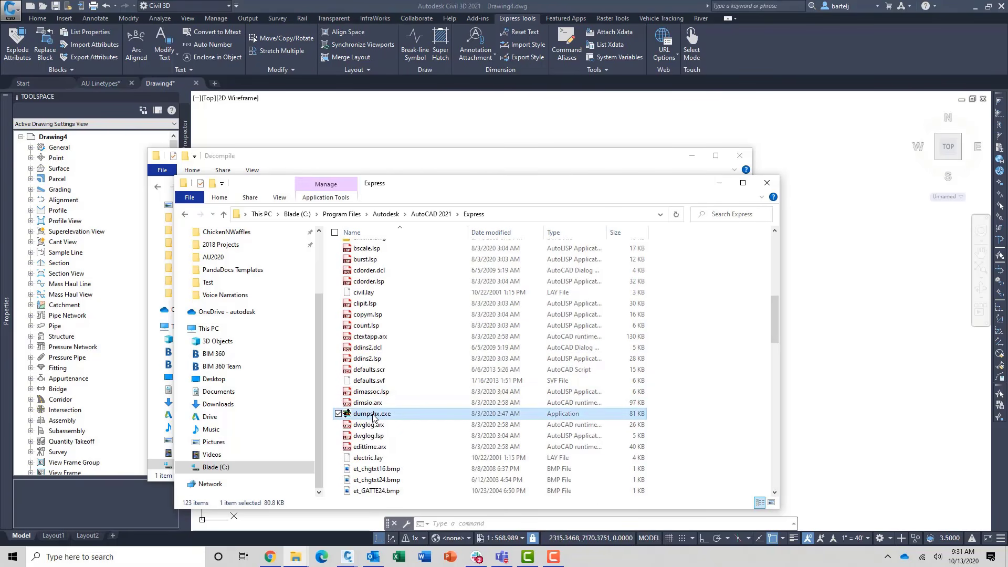
pyautogui.rightClick(374, 414)
pyautogui.click(327, 343)
pyautogui.click(438, 161)
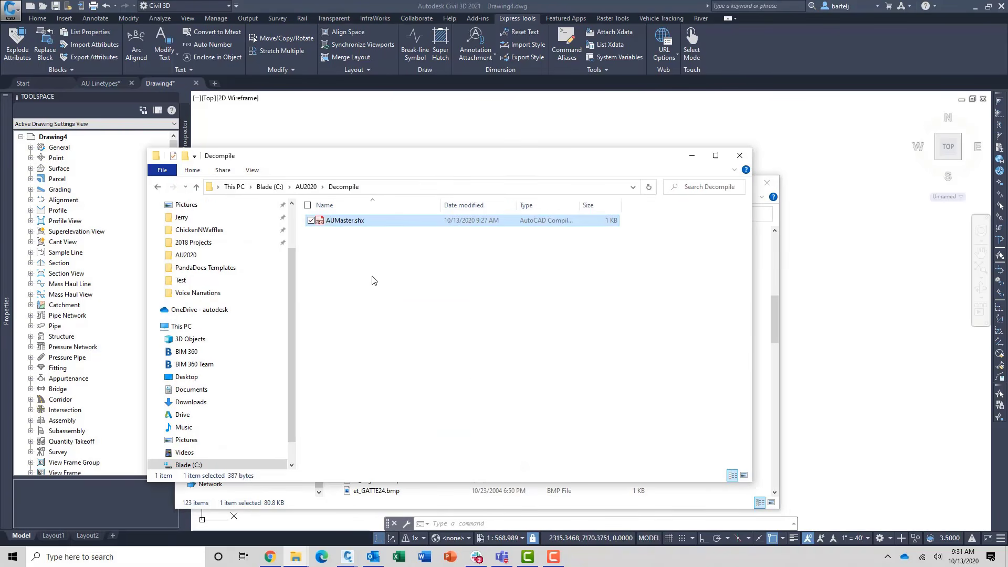
pyautogui.rightClick(330, 260)
pyautogui.click(309, 332)
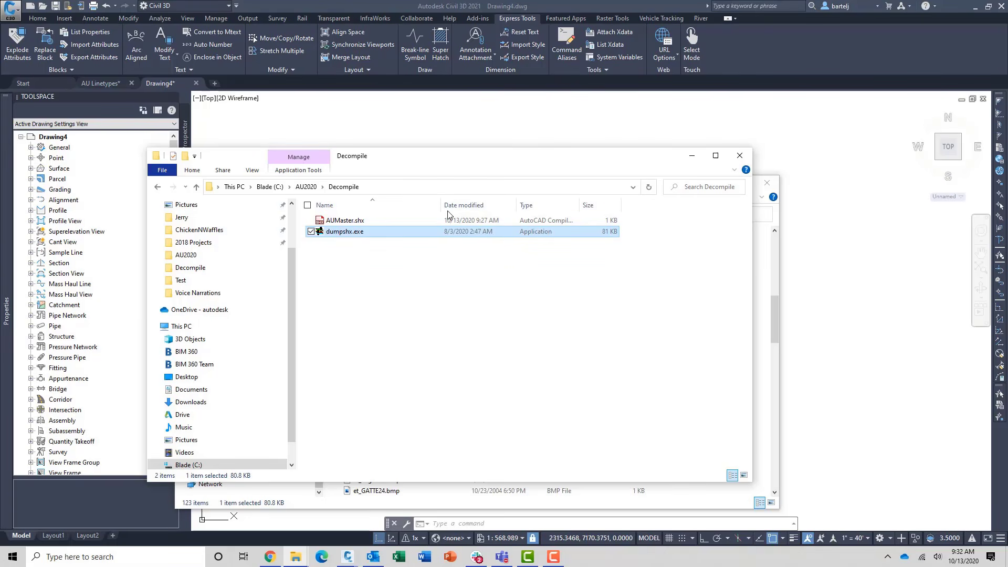
pyautogui.moveTo(457, 158); pyautogui.dragTo(581, 117)
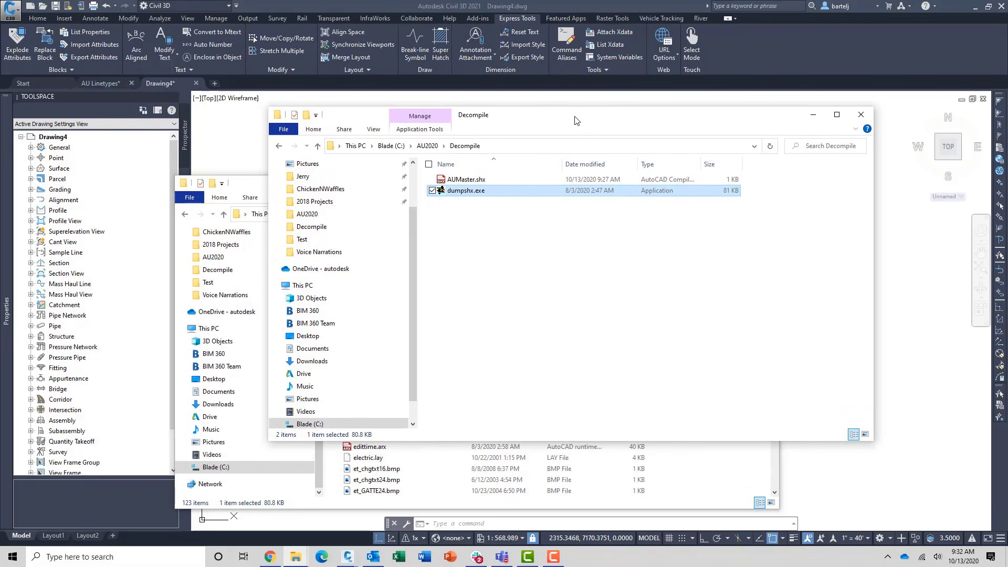
# Switch to Command Prompt, change the directory to c:\au2020\decompile and list its contents with dir.
pyautogui.click(87, 555)
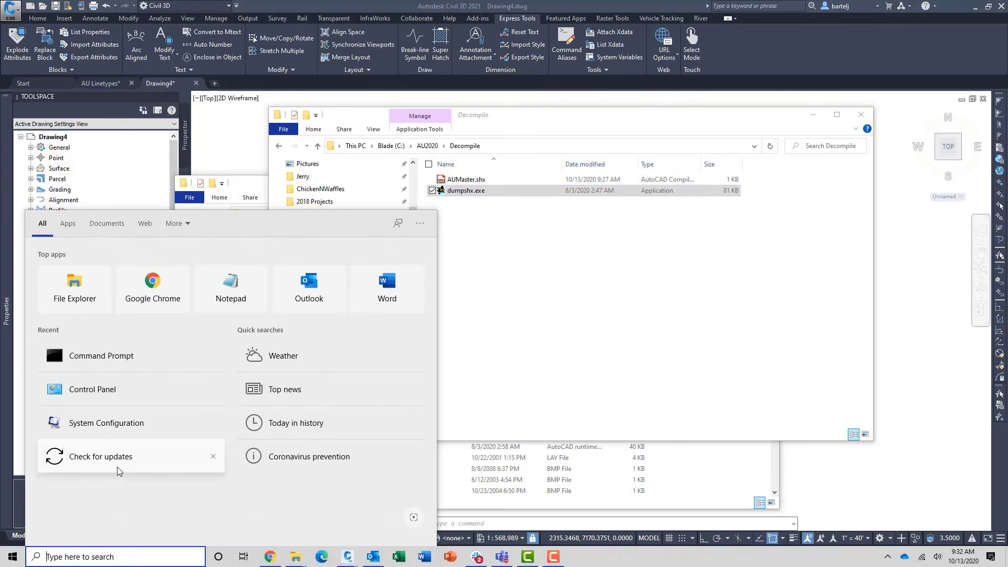
pyautogui.write('cd')
pyautogui.write('md')
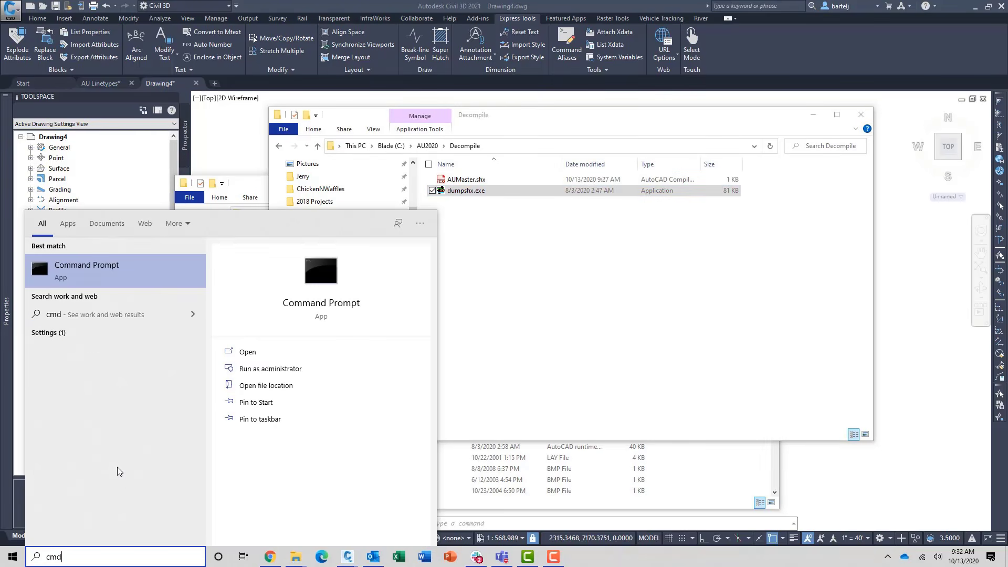
pyautogui.press('Return')
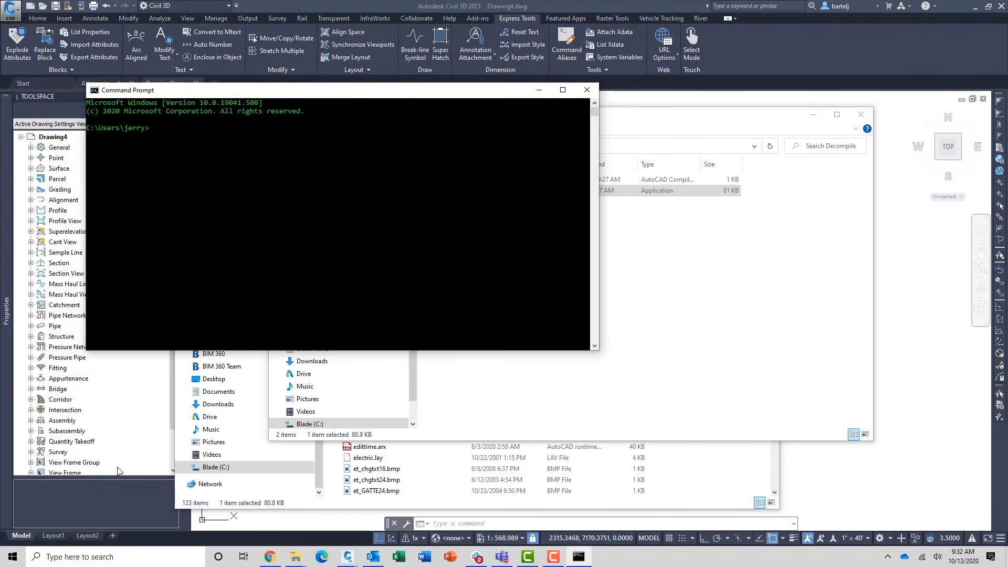
pyautogui.moveTo(317, 91); pyautogui.dragTo(534, 228)
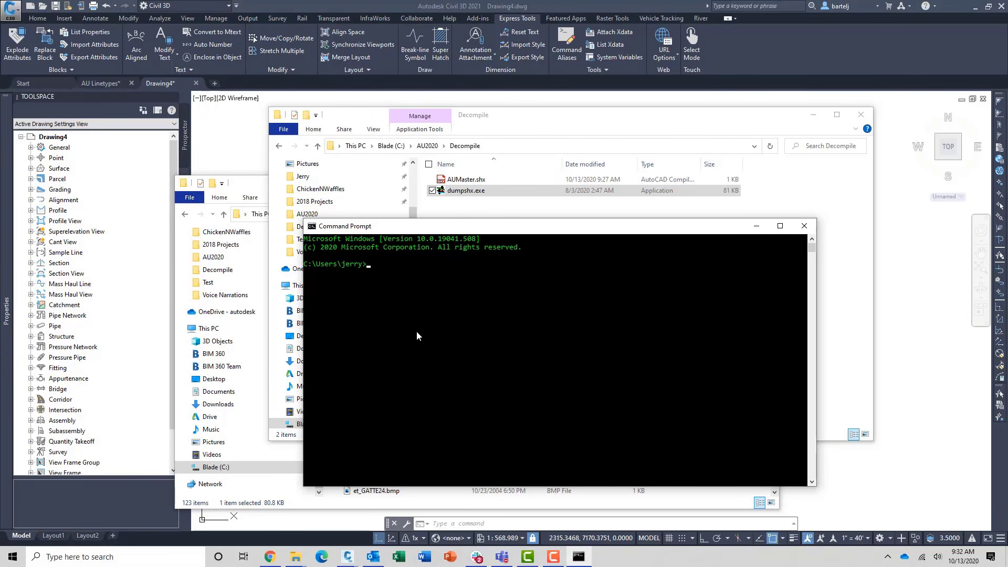
pyautogui.write('cd c:\\au2020\\decompile')
pyautogui.press('Return')
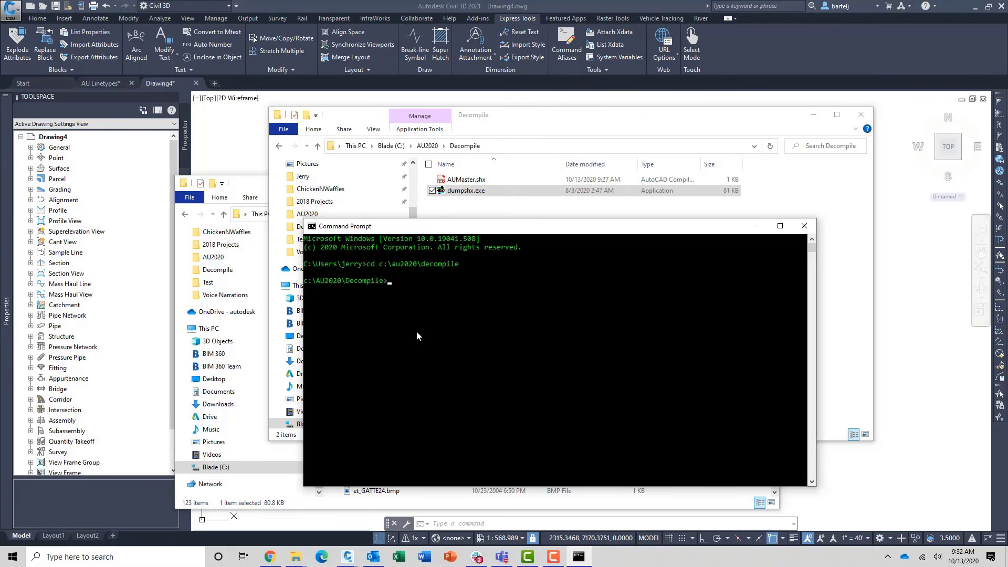
pyautogui.write('dir')
pyautogui.press('Return')
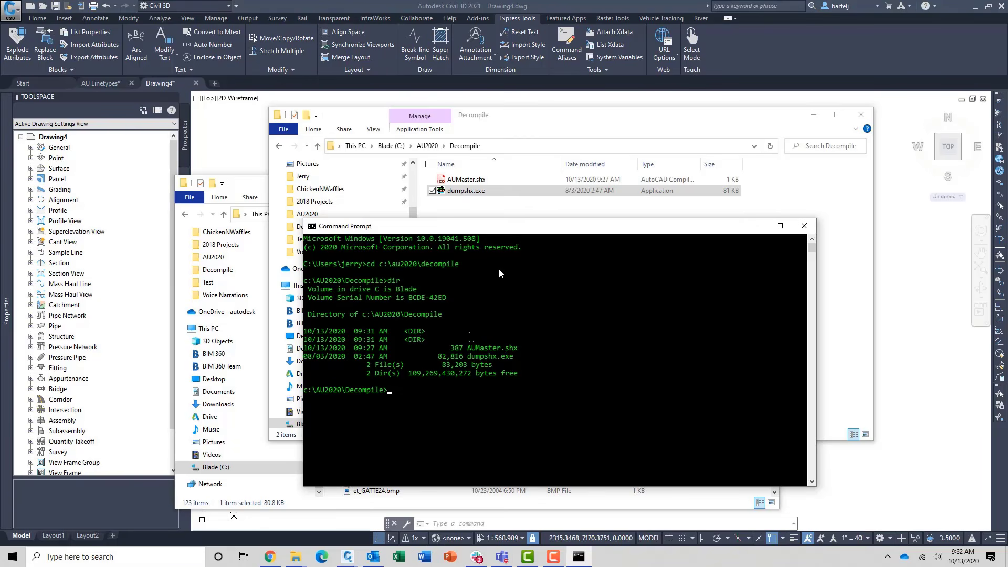
# Decompile the shape file with "dumpshx -o AU.shp AUMaster.shx", close Command Prompt and open AU.shp in Notepad.
pyautogui.click(398, 390)
pyautogui.write('dumpshx -o')
pyautogui.write('AU.shp')
pyautogui.write('AUMaster.shx')
pyautogui.press('Return')
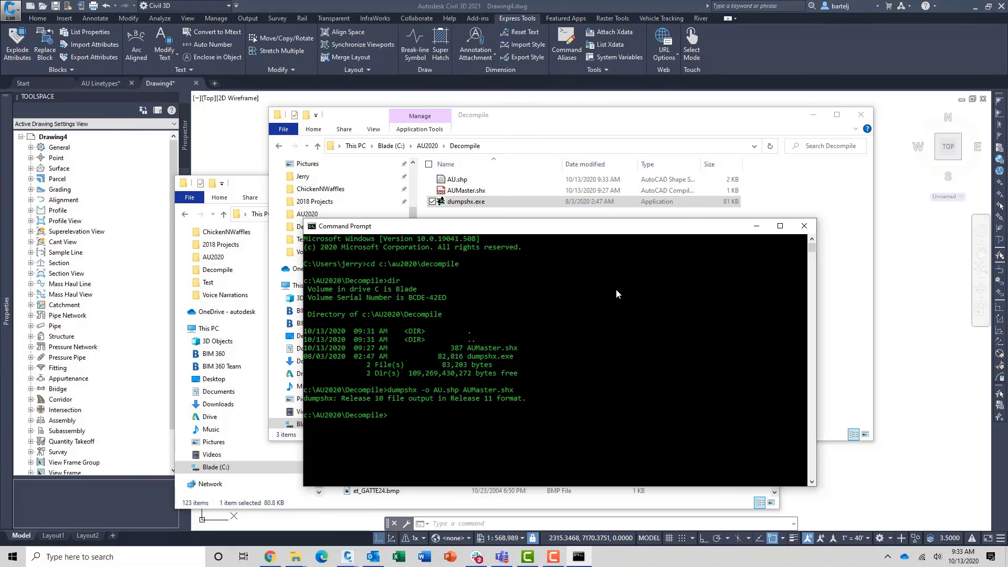
pyautogui.click(803, 226)
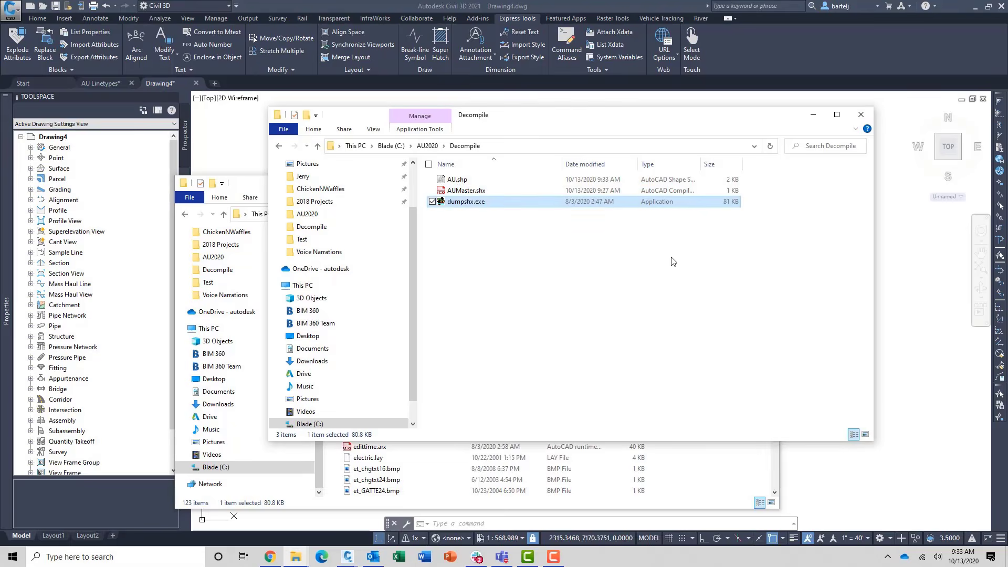
pyautogui.doubleClick(457, 179)
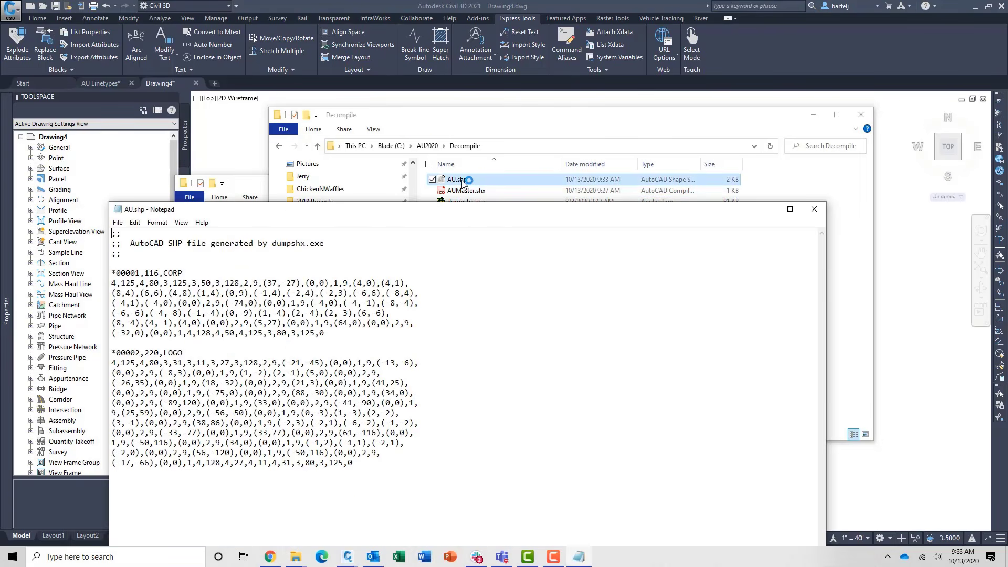